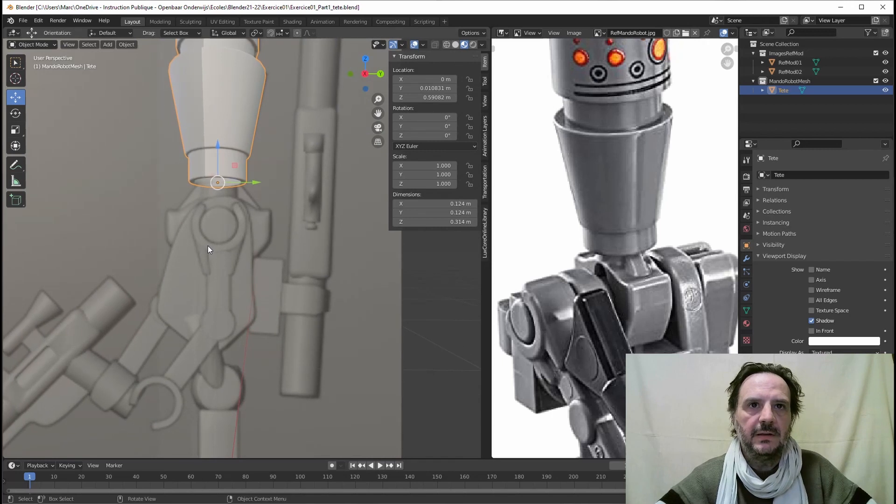
- Add a mesh cube in the right orthographic view and scale it down uniformly to about 0.3 m
{"action": "left_click", "coordinate": [365, 74]}
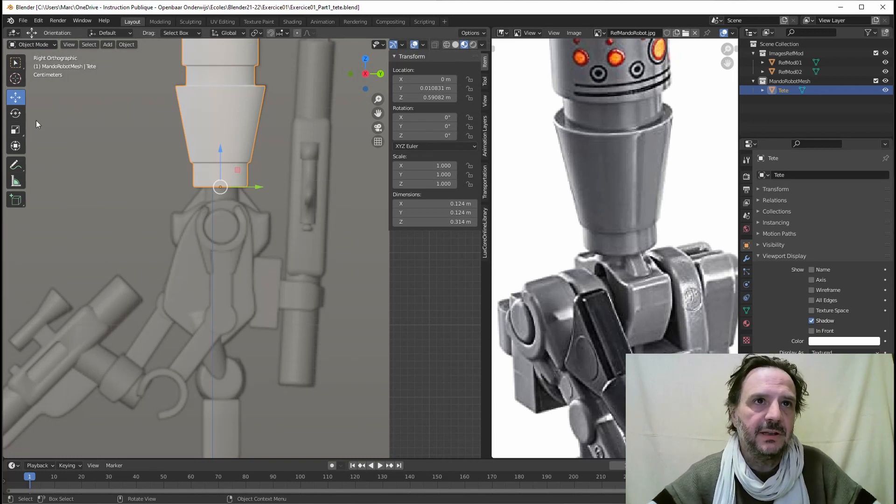
{"action": "left_click", "coordinate": [108, 44]}
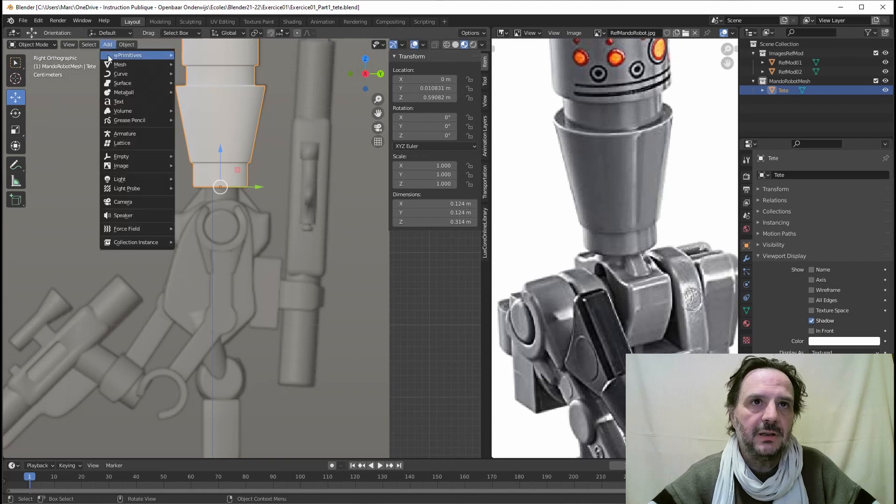
{"action": "mouse_move", "coordinate": [119, 67]}
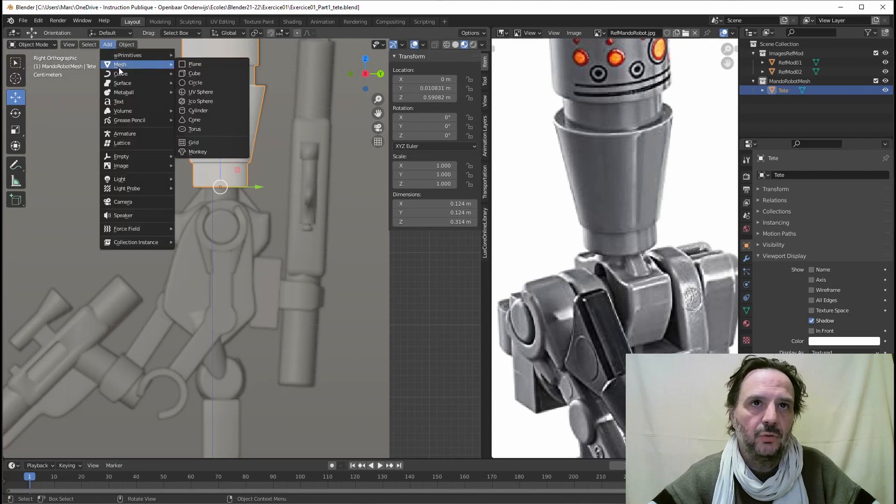
{"action": "left_click", "coordinate": [203, 74]}
{"action": "scroll", "coordinate": [289, 199], "scroll_direction": "down", "scroll_amount": 6}
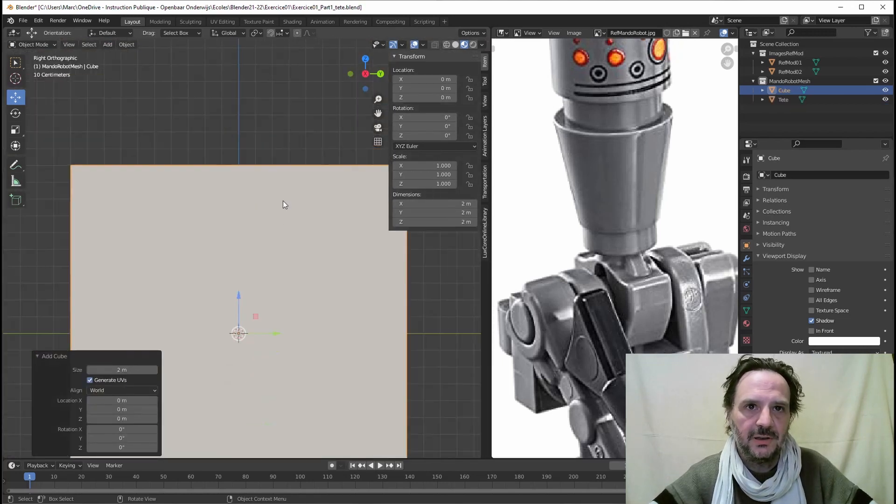
{"action": "key", "text": "s"}
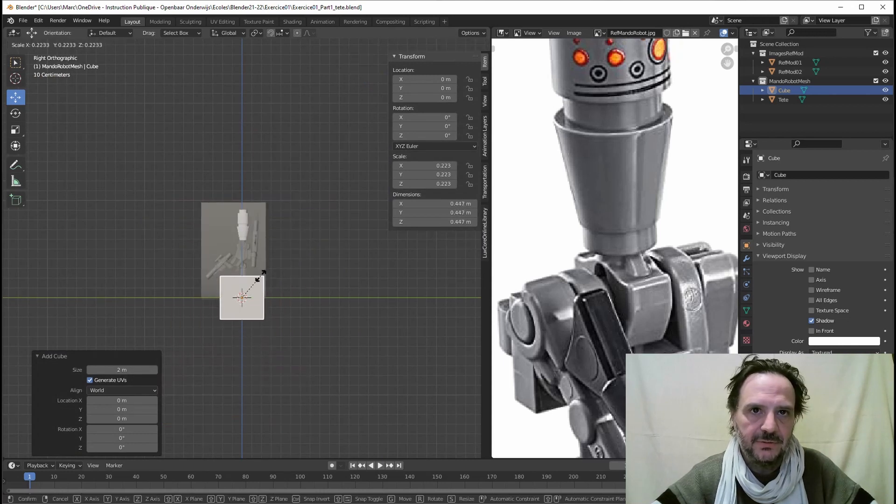
{"action": "left_click", "coordinate": [243, 289]}
- Move the cube up over the robot's upper torso in the side reference, to about Y 0.024 m, Z 0.501 m
{"action": "key", "text": "g"}
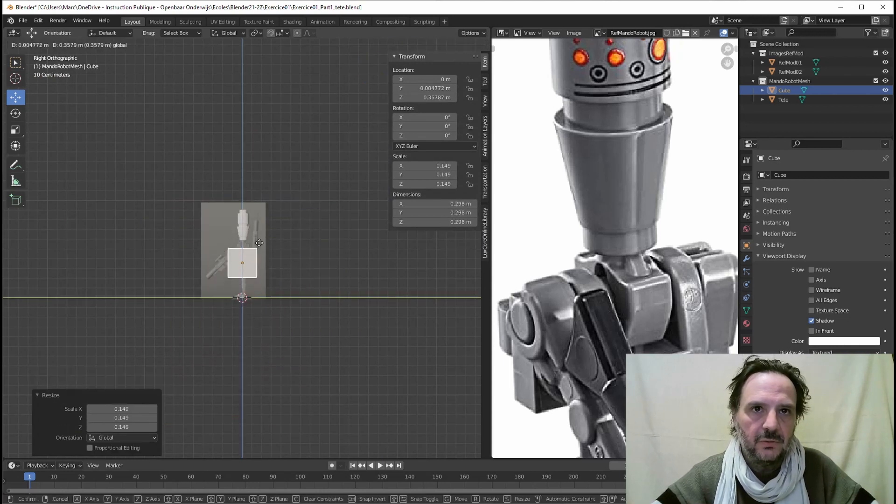
{"action": "left_click", "coordinate": [244, 239]}
{"action": "scroll", "coordinate": [244, 239], "scroll_direction": "up", "scroll_amount": 6}
{"action": "scroll", "coordinate": [243, 258], "scroll_direction": "up", "scroll_amount": 3}
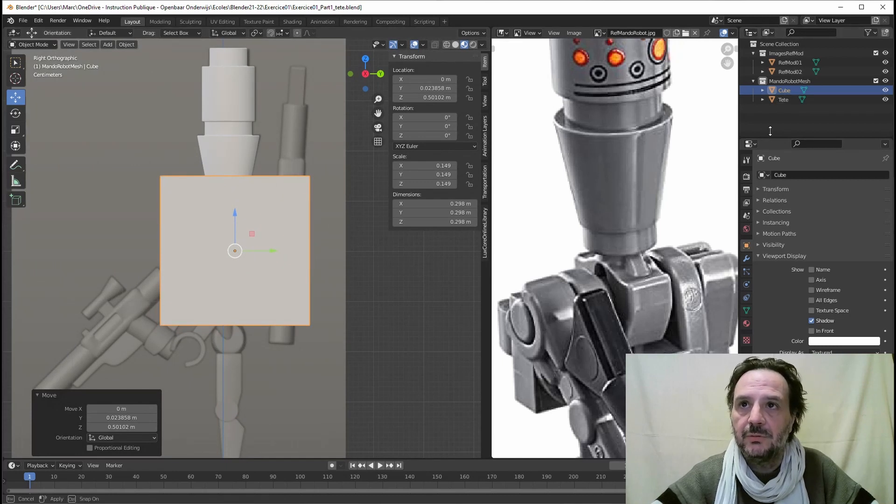
- Enlarge the properties area and set the cube's viewport display to Wire
{"action": "left_click_drag", "start_coordinate": [768, 138], "coordinate": [768, 49]}
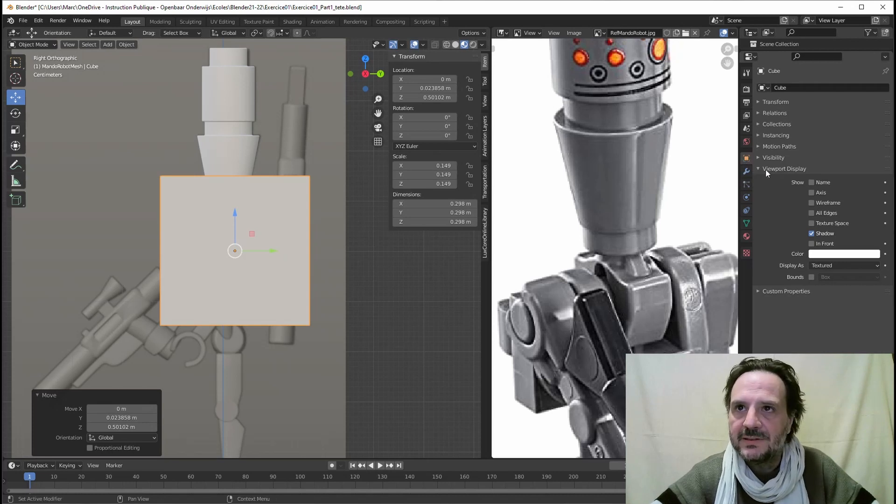
{"action": "left_click", "coordinate": [817, 264]}
{"action": "left_click", "coordinate": [822, 285]}
{"action": "scroll", "coordinate": [197, 223], "scroll_direction": "up", "scroll_amount": 2}
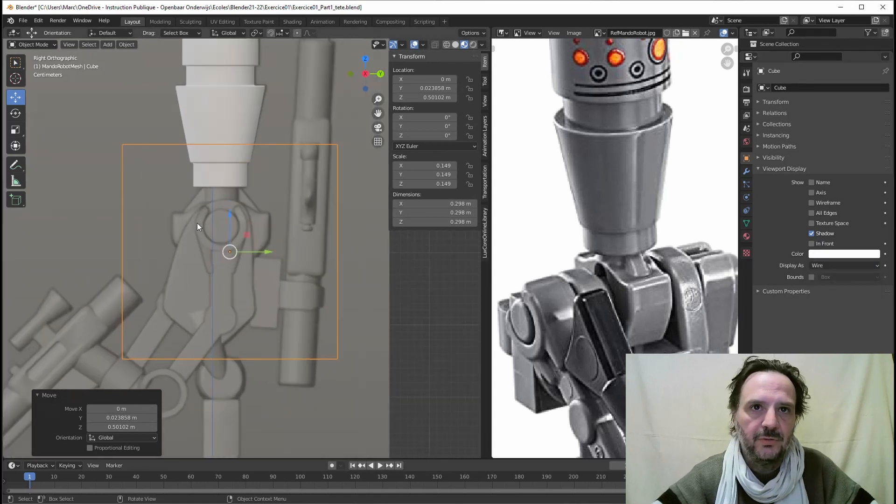
- Centre the wireframe cube on the shoulder joint's circle and scale it uniformly to about 0.136 m to match the torso depth
{"action": "key", "text": "g"}
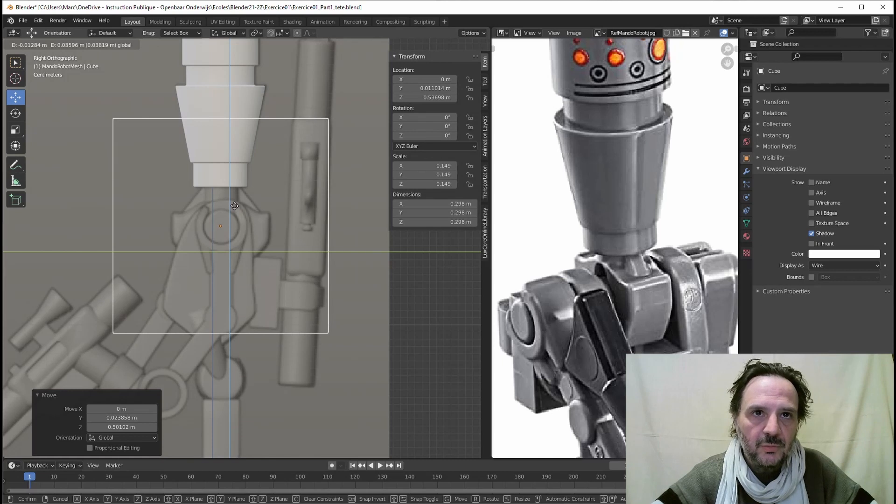
{"action": "left_click", "coordinate": [234, 205]}
{"action": "key", "text": "s"}
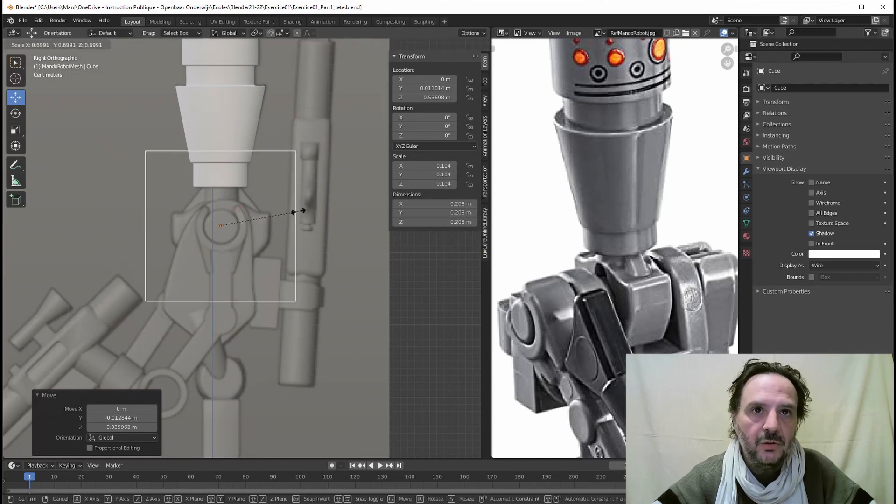
{"action": "left_click", "coordinate": [272, 224]}
- Flatten the cube along Z to a height of about 0.039 m
{"action": "key", "text": "s"}
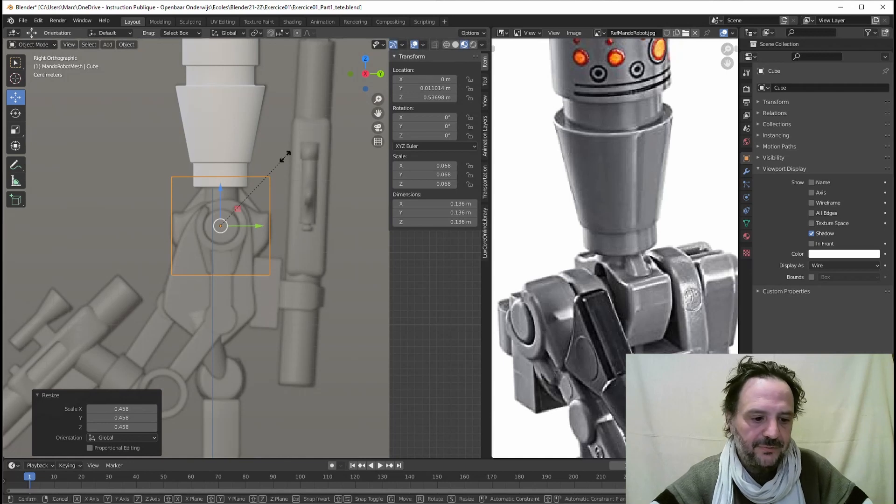
{"action": "key", "text": "z"}
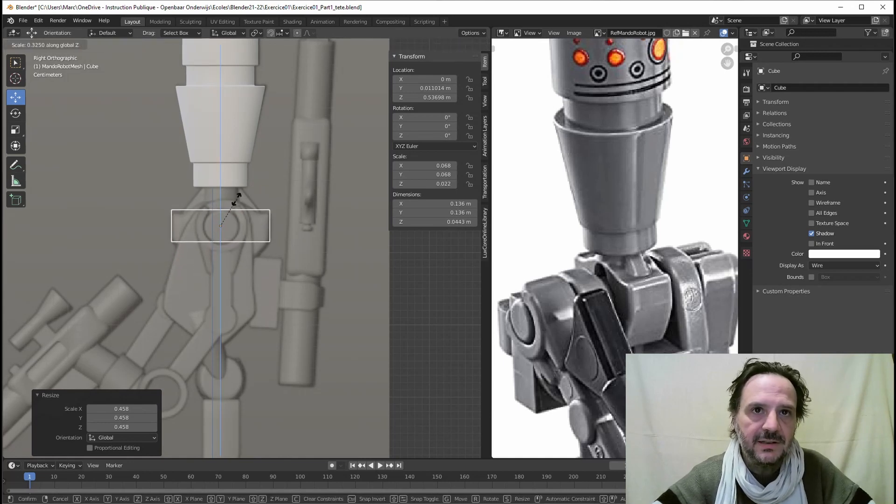
{"action": "left_click", "coordinate": [234, 215]}
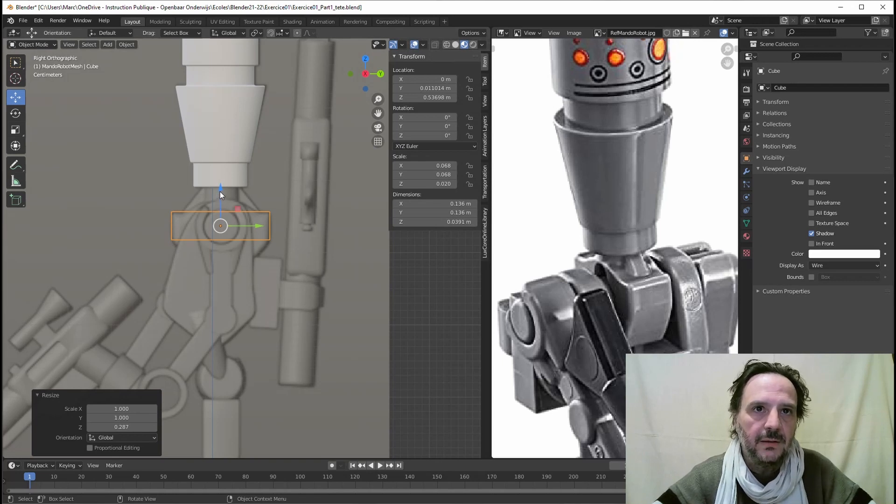
- Lower the block slightly to about Z 0.533 m and increase its height to about 0.042 m to fit the reference
{"action": "left_click_drag", "start_coordinate": [219, 192], "coordinate": [219, 195]}
{"action": "left_click_drag", "start_coordinate": [243, 228], "coordinate": [250, 227]}
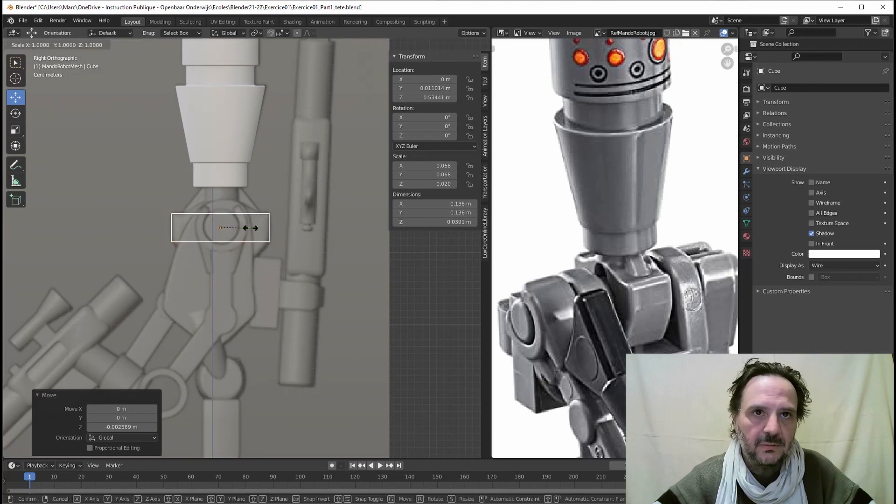
{"action": "left_click", "coordinate": [250, 228]}
{"action": "key", "text": "s"}
{"action": "key", "text": "z"}
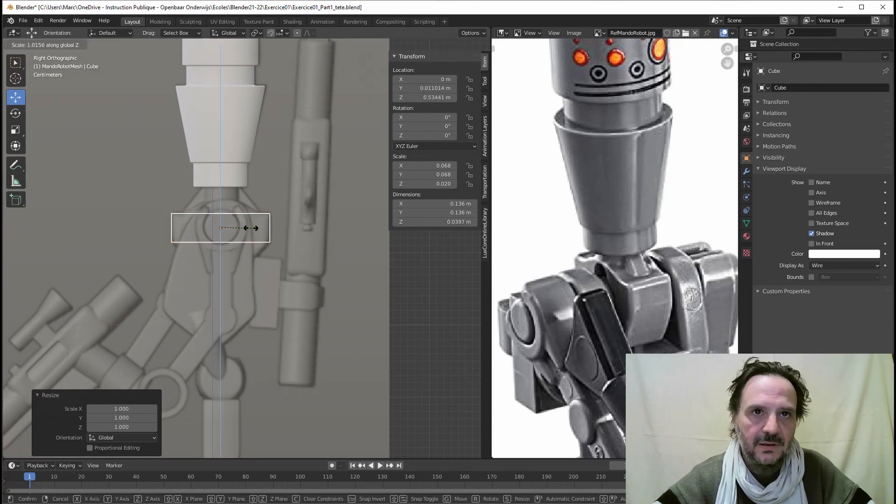
{"action": "left_click", "coordinate": [253, 228]}
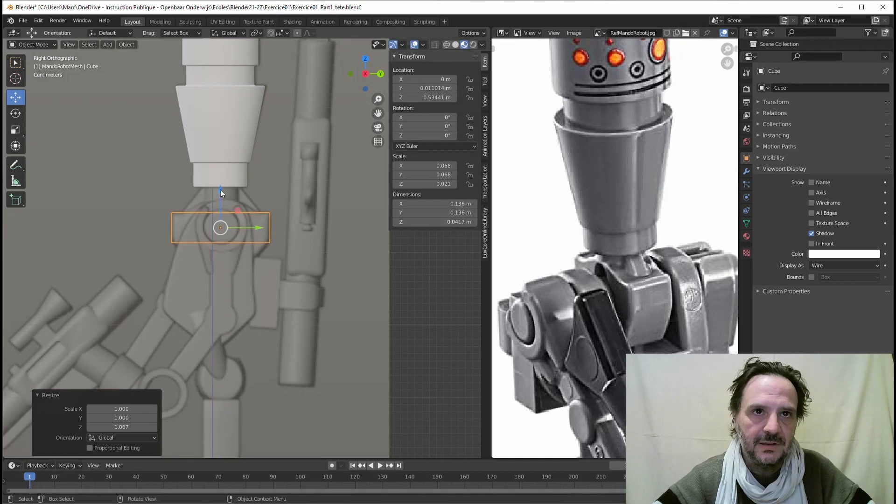
{"action": "left_click_drag", "start_coordinate": [220, 190], "coordinate": [221, 197]}
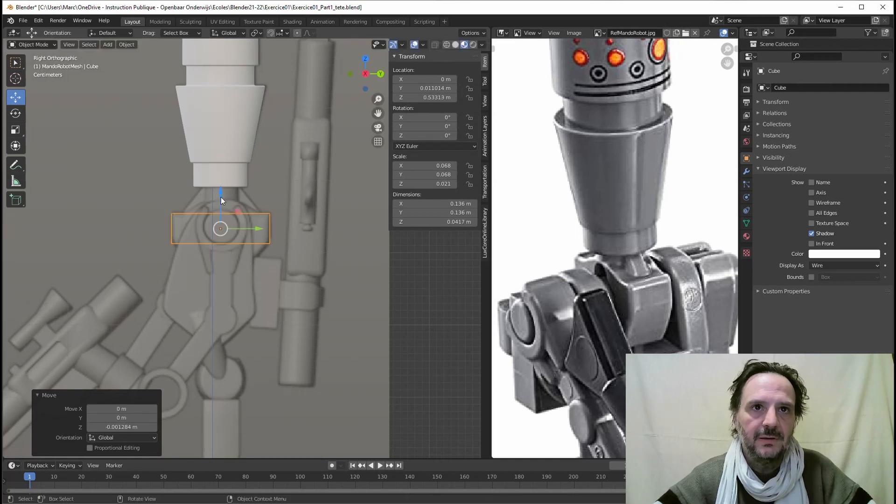
- In Edit Mode, add a vertical loop cut near the block's front end with a slide factor of about 0.783
{"action": "scroll", "coordinate": [189, 214], "scroll_direction": "up", "scroll_amount": 2}
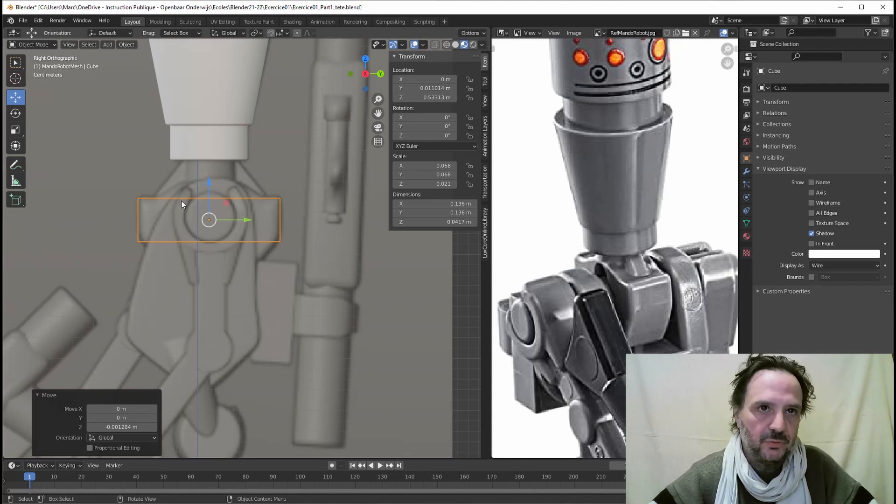
{"action": "key", "text": "Tab"}
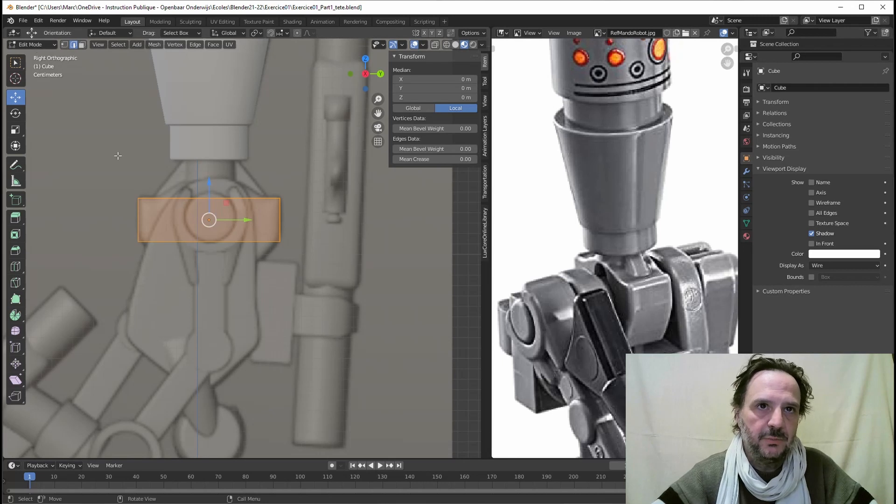
{"action": "key", "text": "ctrl+r"}
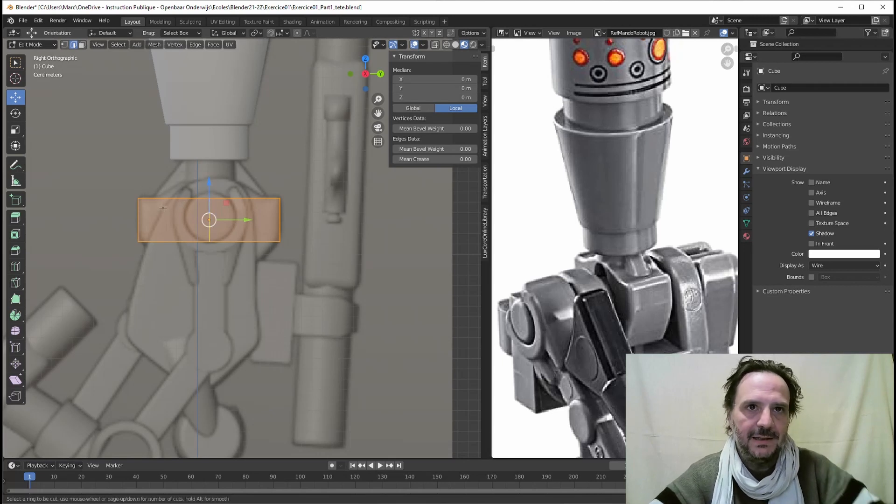
{"action": "left_click", "coordinate": [163, 208]}
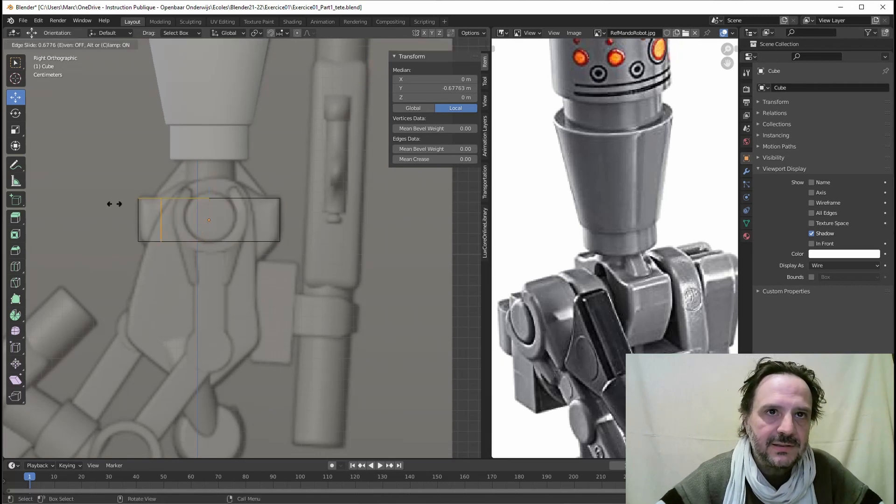
{"action": "left_click", "coordinate": [107, 205]}
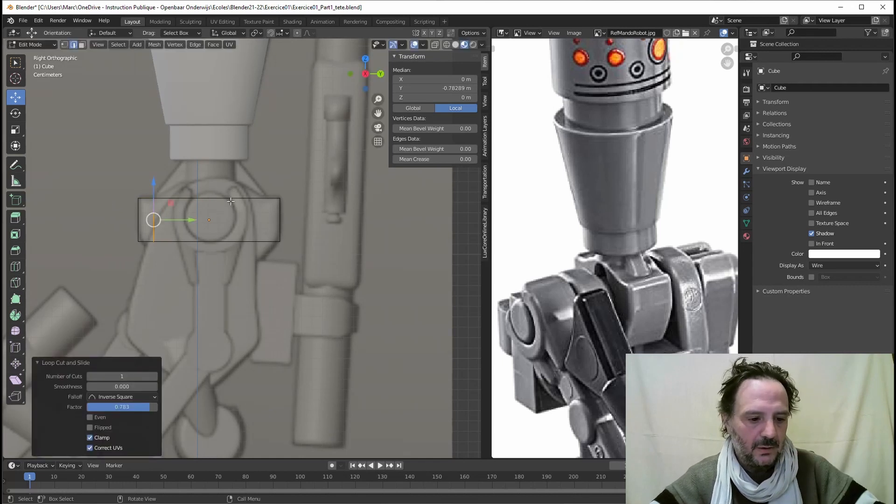
- Add a second vertical loop cut near the block's rear end with a slide factor of about -0.787 and switch to the front view
{"action": "key", "text": "ctrl+r"}
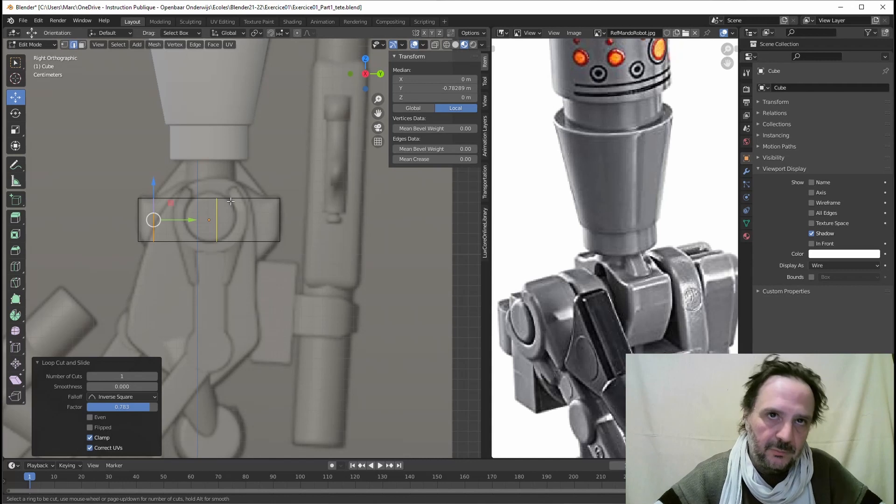
{"action": "left_click", "coordinate": [231, 201]}
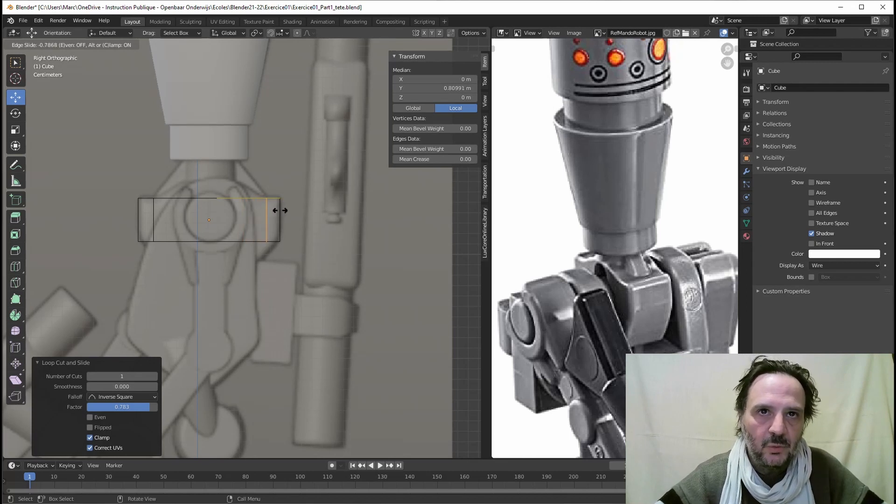
{"action": "left_click", "coordinate": [280, 211]}
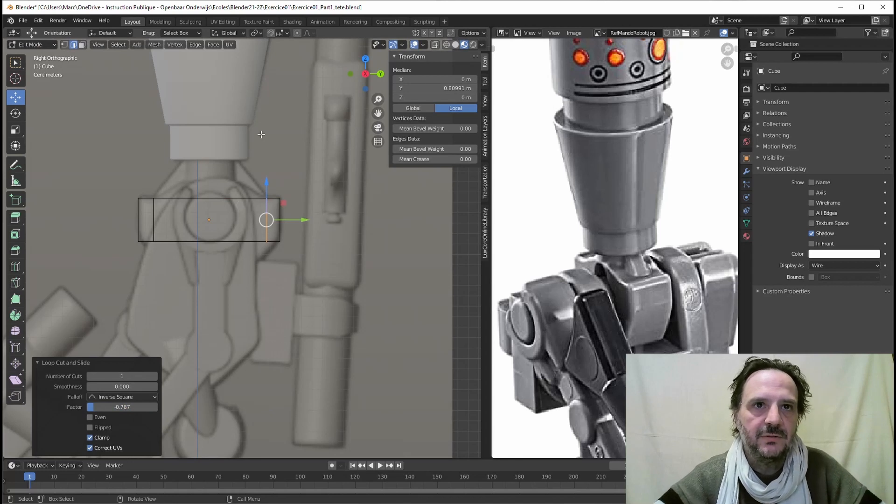
{"action": "middle_click_drag", "start_coordinate": [208, 199], "coordinate": [306, 222]}
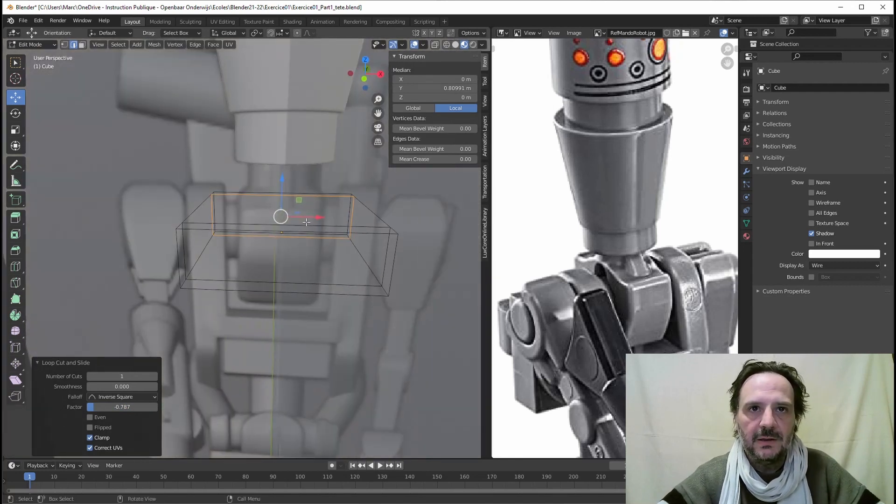
{"action": "left_click", "coordinate": [364, 78]}
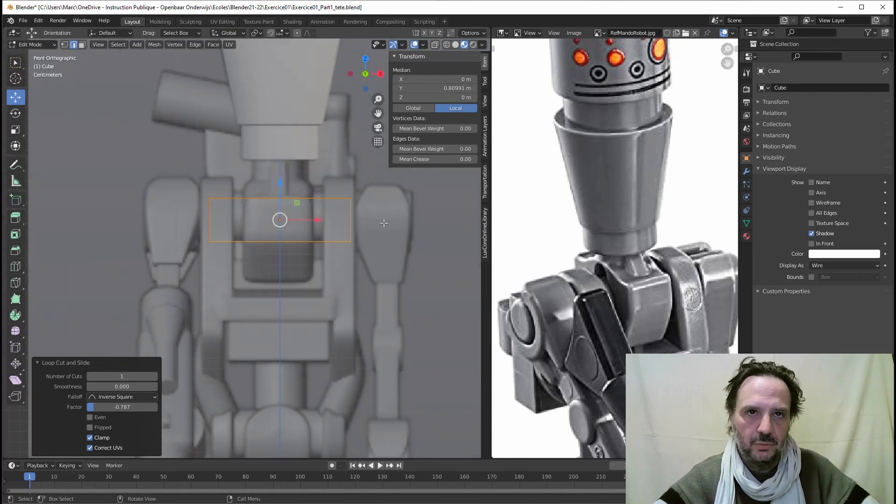
{"action": "key", "text": "s"}
{"action": "key", "text": "x"}
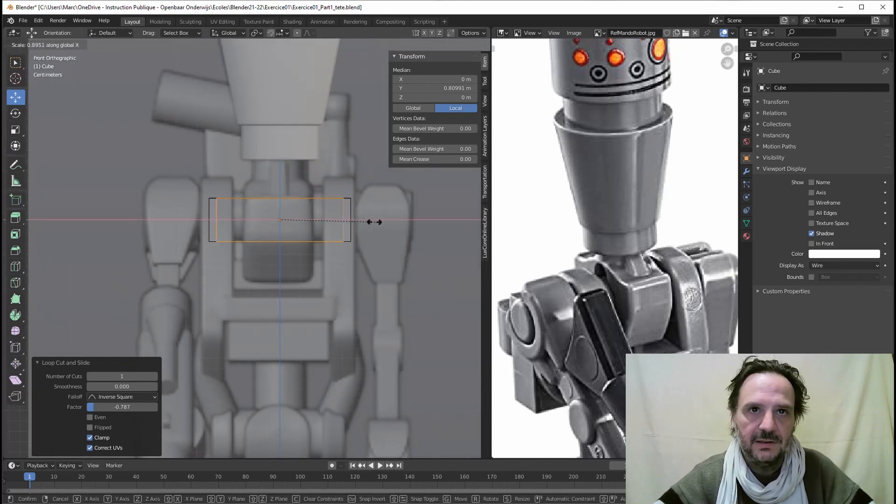
{"action": "left_click", "coordinate": [334, 220]}
{"action": "key", "text": "ctrl+z"}
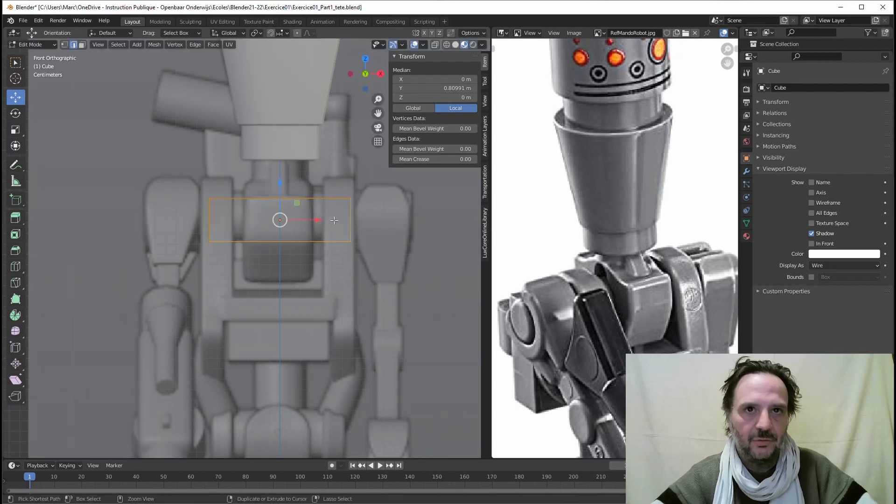
- Return to Object Mode and scale the whole block along X to about 0.065 m wide to match the front reference's central torso piece
{"action": "left_click", "coordinate": [54, 43]}
{"action": "left_click", "coordinate": [37, 57]}
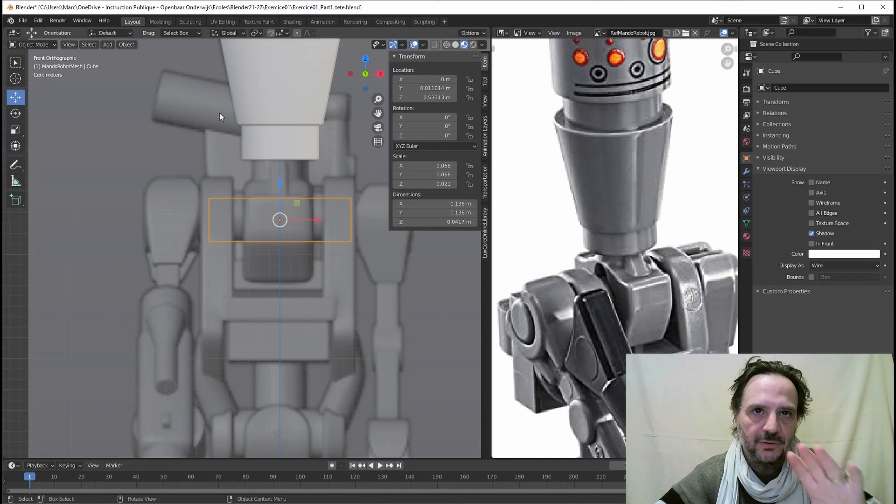
{"action": "key", "text": "s"}
{"action": "key", "text": "x"}
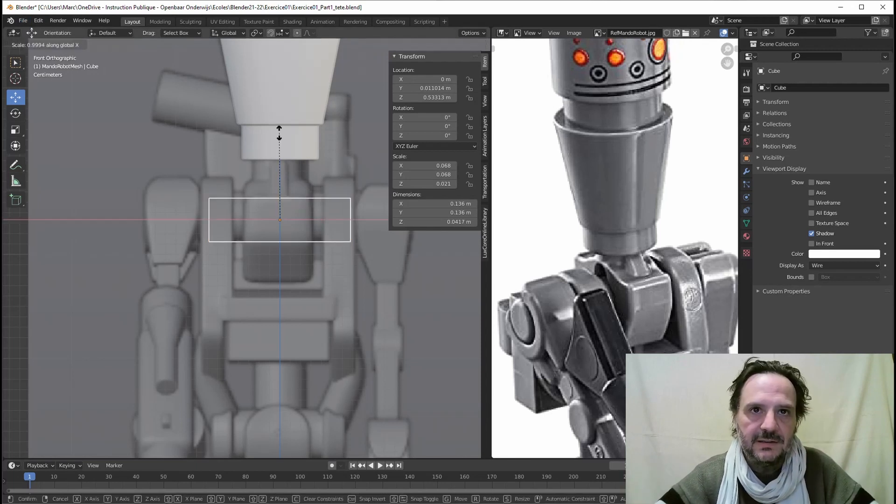
{"action": "left_click", "coordinate": [309, 190]}
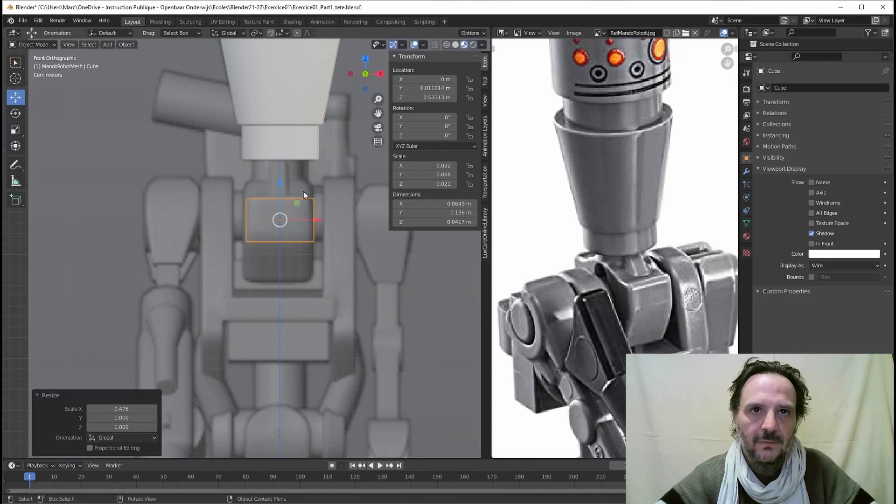
- In Edit Mode, select the central top face of the block and extrude it upward by about 0.017 m
{"action": "middle_click_drag", "start_coordinate": [276, 190], "coordinate": [232, 192]}
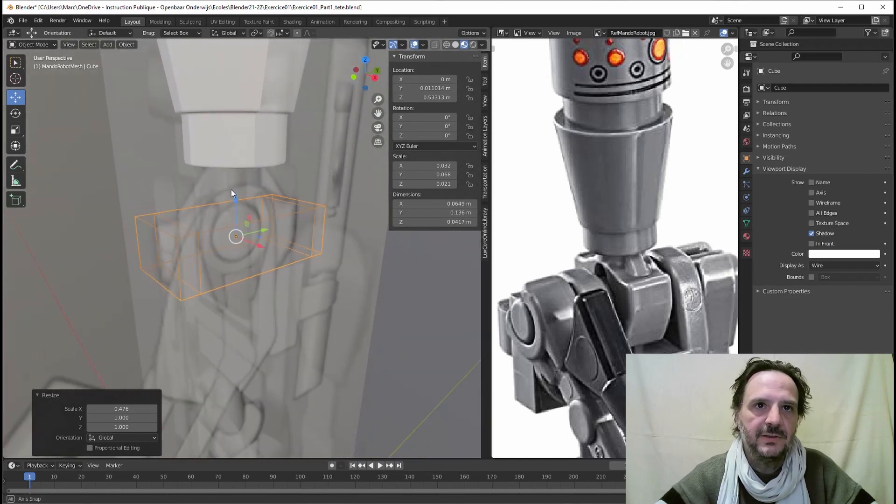
{"action": "left_click", "coordinate": [108, 43]}
{"action": "left_click", "coordinate": [37, 44]}
{"action": "left_click", "coordinate": [36, 45]}
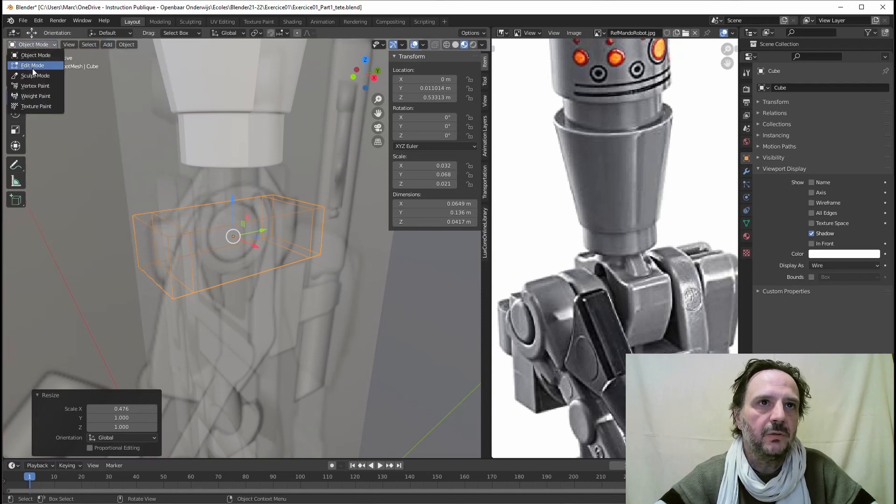
{"action": "left_click", "coordinate": [35, 67]}
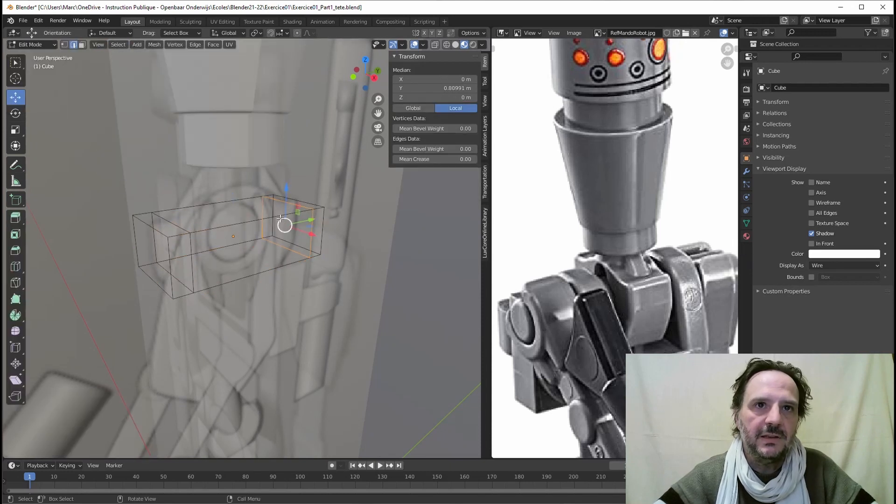
{"action": "left_click", "coordinate": [81, 45]}
{"action": "left_click", "coordinate": [274, 218]}
{"action": "middle_click_drag", "start_coordinate": [274, 218], "coordinate": [231, 207]}
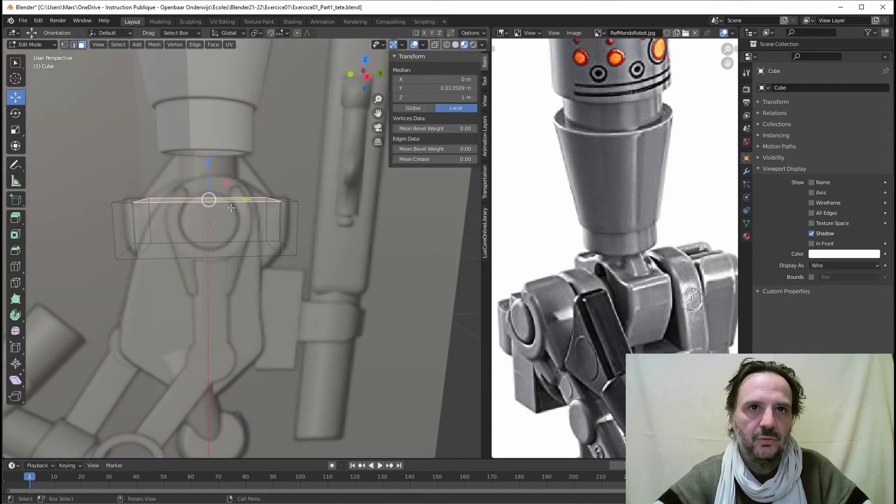
{"action": "key", "text": "e"}
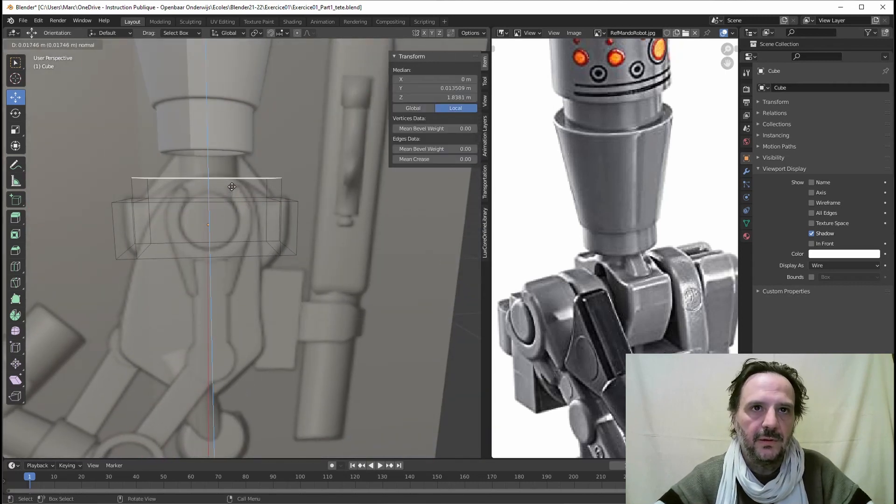
{"action": "left_click", "coordinate": [232, 186]}
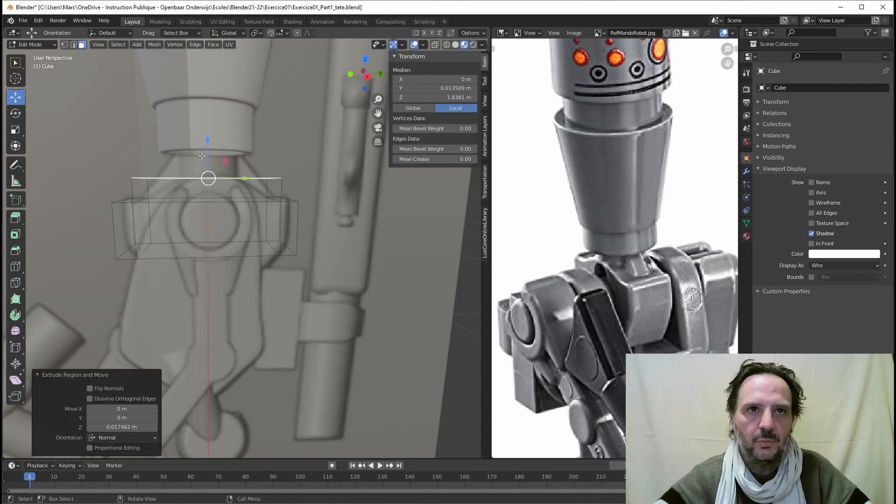
- Narrow the extruded top face along Y by a factor of about 0.467, then widen it slightly along Y by about 1.109
{"action": "middle_click_drag", "start_coordinate": [229, 169], "coordinate": [255, 185]}
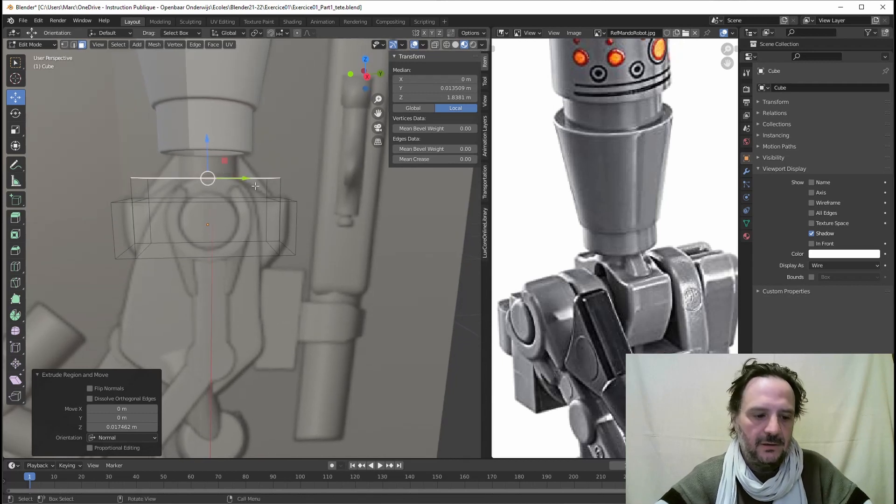
{"action": "key", "text": "s"}
{"action": "key", "text": "y"}
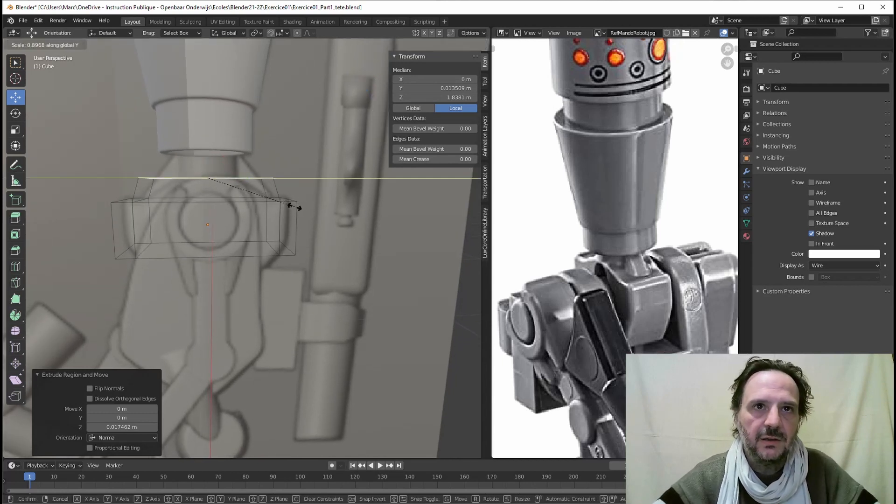
{"action": "left_click", "coordinate": [247, 202]}
{"action": "mouse_move", "coordinate": [246, 201]}
{"action": "middle_mouse_down"}
{"action": "mouse_move", "coordinate": [325, 213]}
{"action": "mouse_move", "coordinate": [241, 214]}
{"action": "middle_mouse_up"}
{"action": "key", "text": "s"}
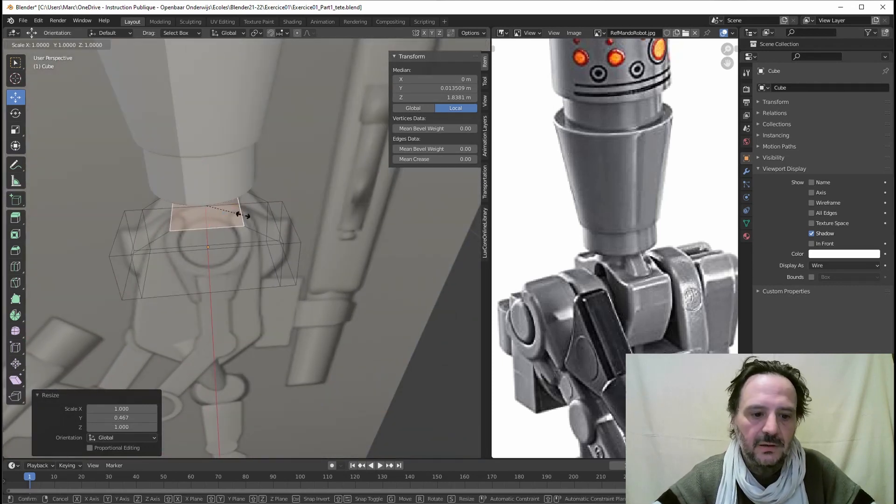
{"action": "key", "text": "y"}
{"action": "left_click", "coordinate": [243, 211]}
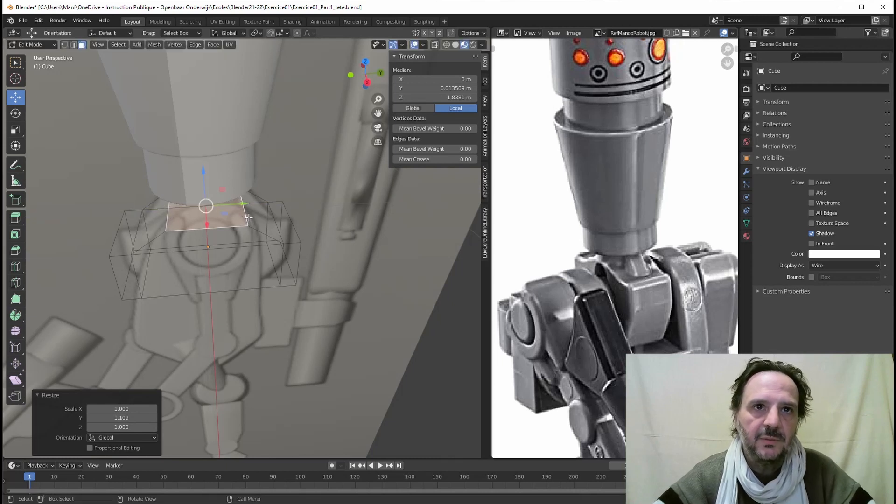
- Select the three bottom faces of the block and extrude them downward by about 0.033 m
{"action": "middle_click_drag", "start_coordinate": [244, 211], "coordinate": [222, 179]}
{"action": "left_click", "coordinate": [132, 223]}
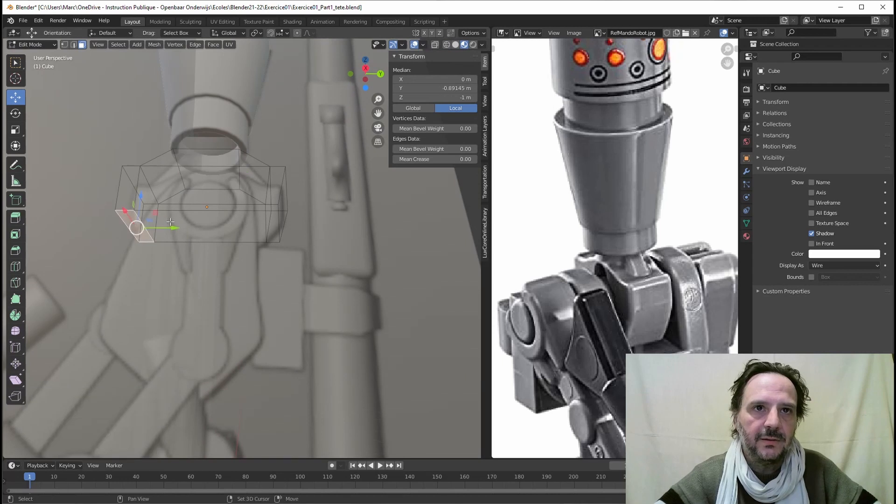
{"action": "left_click", "coordinate": [221, 231], "text": "shift"}
{"action": "left_click", "coordinate": [282, 229], "text": "shift"}
{"action": "middle_click_drag", "start_coordinate": [180, 228], "coordinate": [264, 256]}
{"action": "key", "text": "e"}
{"action": "left_click", "coordinate": [202, 246]}
- In the front view, lower the extruded bottom faces by about 0.0058 m to meet the reference's lower edge
{"action": "left_click", "coordinate": [367, 75]}
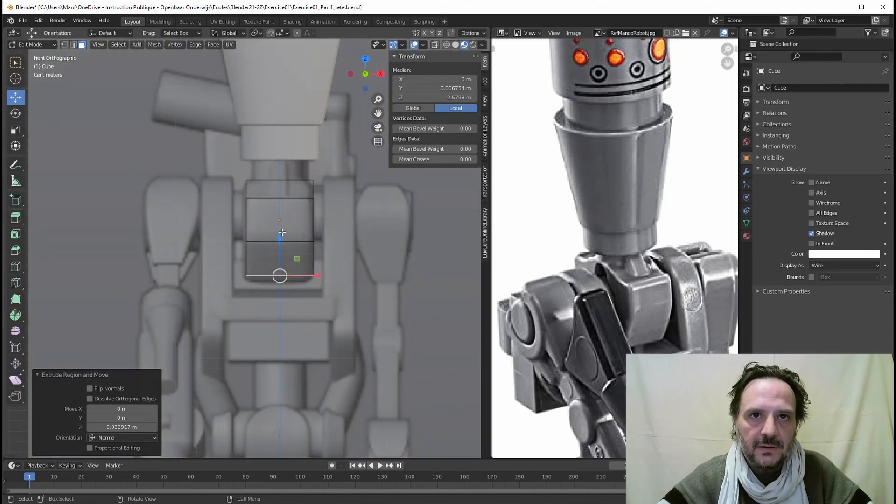
{"action": "left_click_drag", "start_coordinate": [281, 240], "coordinate": [280, 245]}
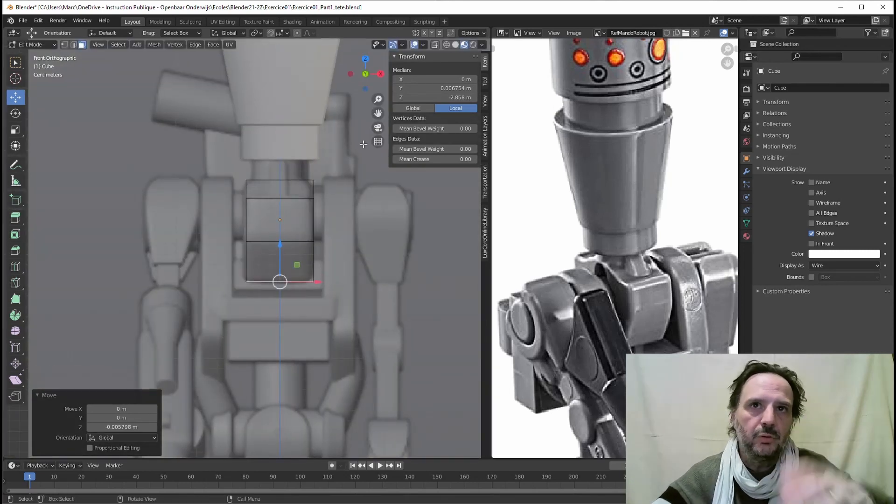
{"action": "left_click", "coordinate": [365, 73]}
{"action": "left_click", "coordinate": [365, 73]}
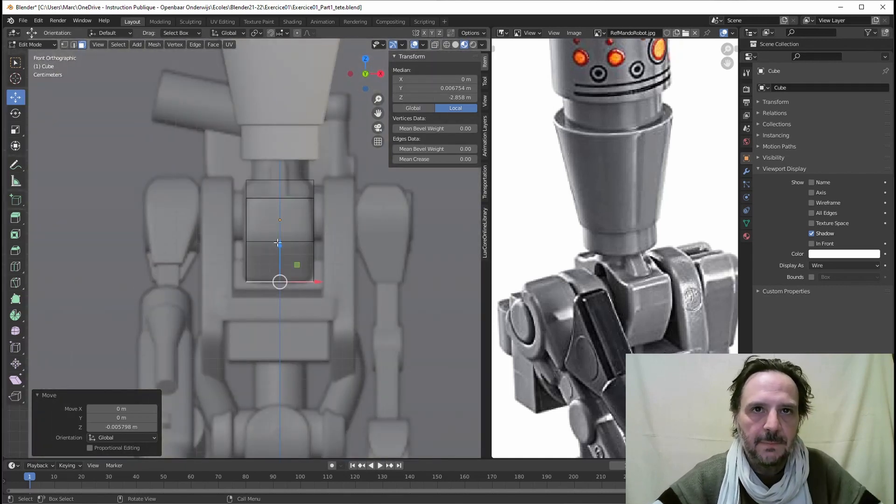
{"action": "key", "text": "g"}
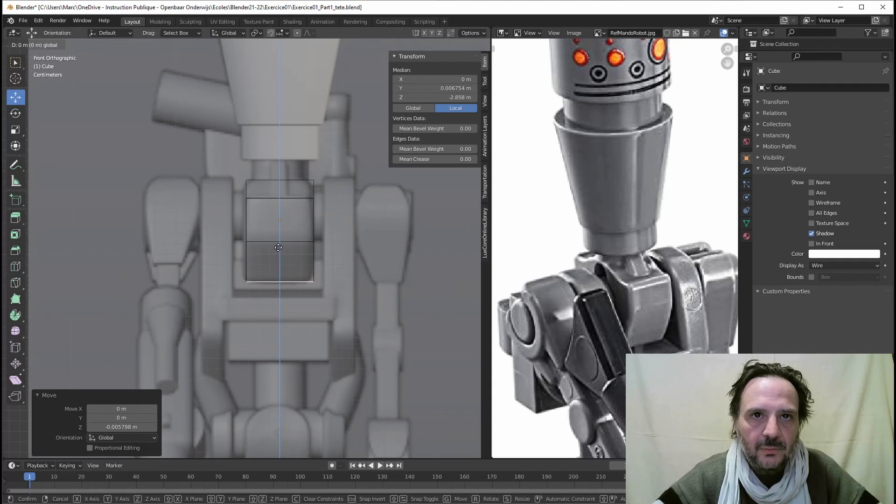
{"action": "left_click", "coordinate": [278, 247]}
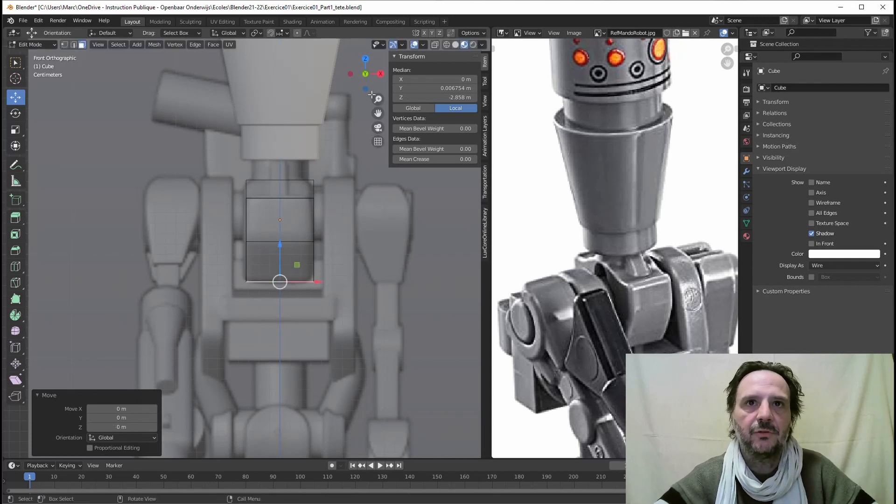
- In the right view, scale the bottom faces along Y by about 0.541 to taper the underside, and return to Object Mode
{"action": "left_click", "coordinate": [380, 74]}
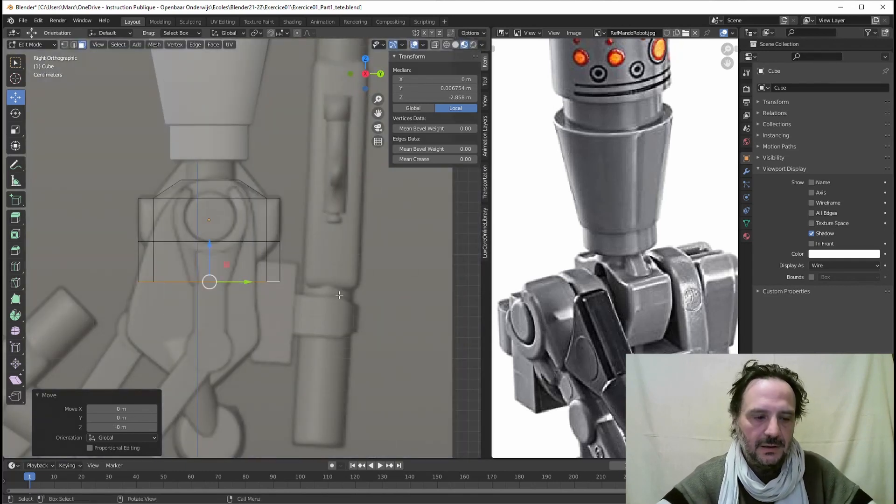
{"action": "key", "text": "s"}
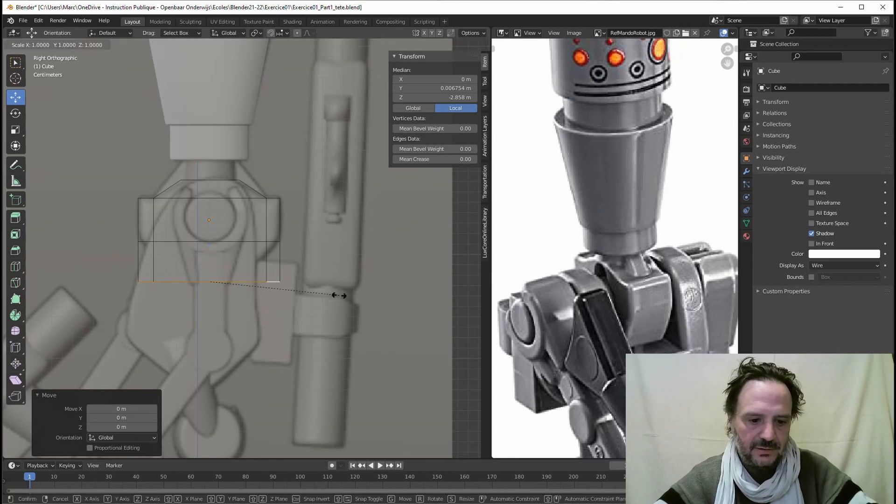
{"action": "key", "text": "y"}
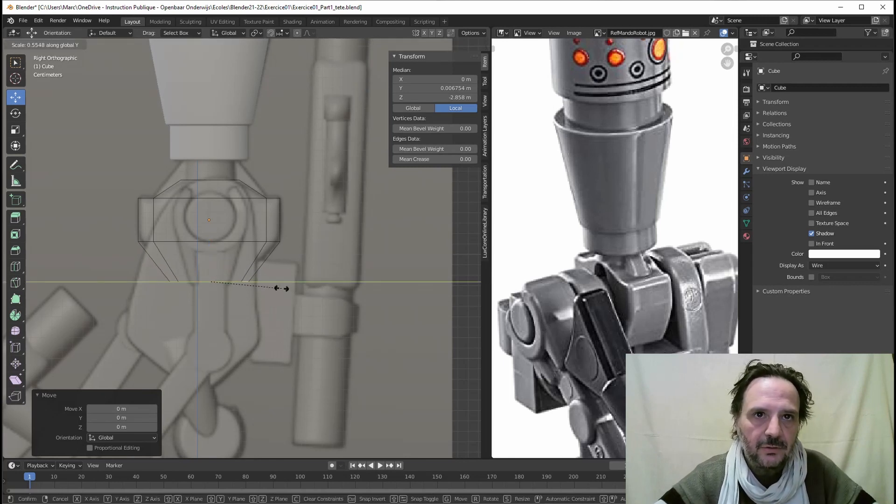
{"action": "left_click", "coordinate": [279, 288]}
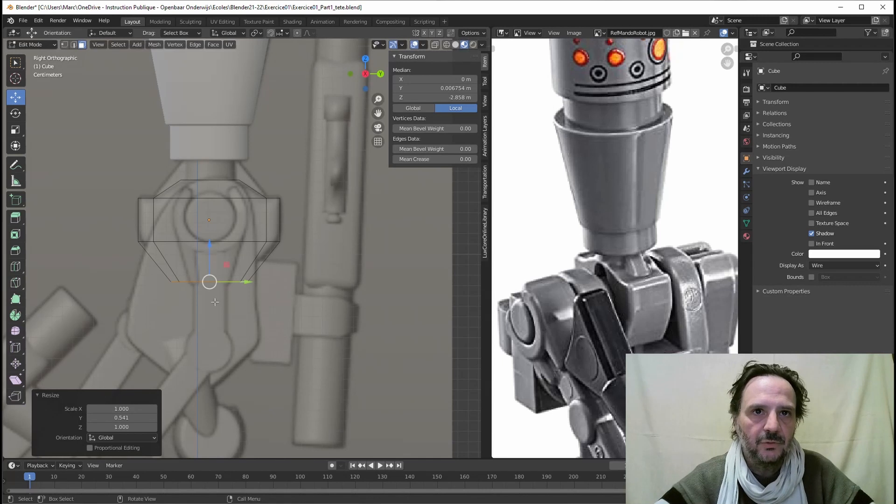
{"action": "middle_click_drag", "start_coordinate": [255, 242], "coordinate": [296, 254]}
{"action": "key", "text": "Tab"}
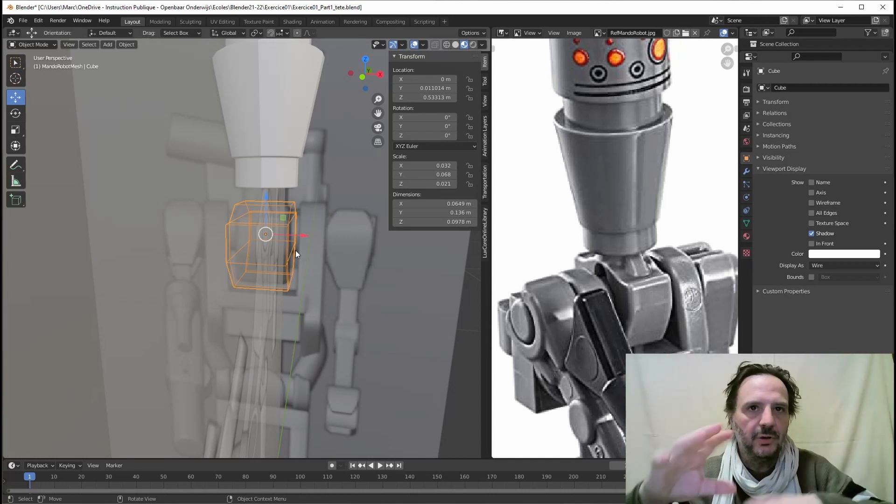
- In Edit Mode, add a centred vertical loop cut that splits the block's width in half, with a slide factor of 0
{"action": "middle_click_drag", "start_coordinate": [298, 252], "coordinate": [235, 242]}
{"action": "scroll", "coordinate": [264, 281], "scroll_direction": "up", "scroll_amount": 2}
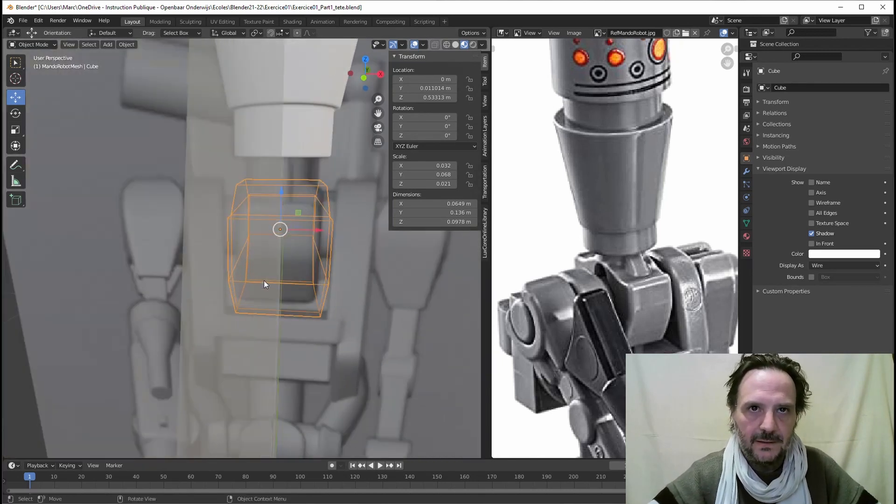
{"action": "middle_click_drag", "start_coordinate": [264, 280], "coordinate": [262, 216]}
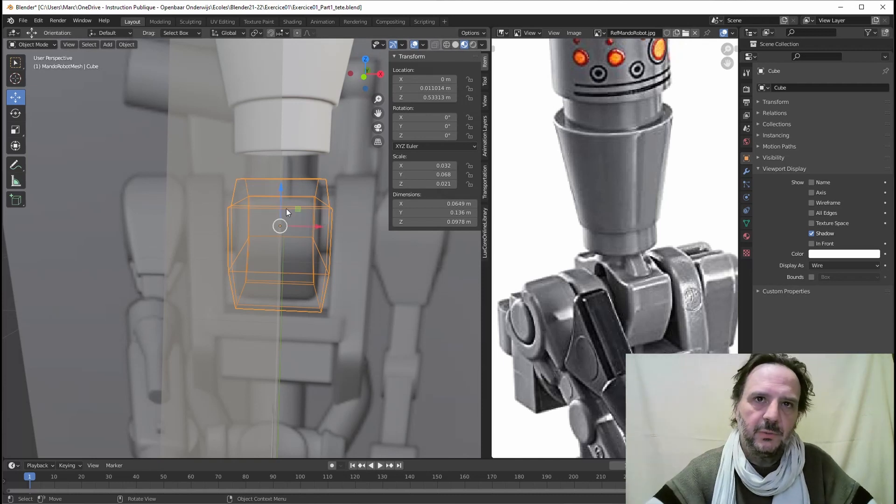
{"action": "key", "text": "ctrl"}
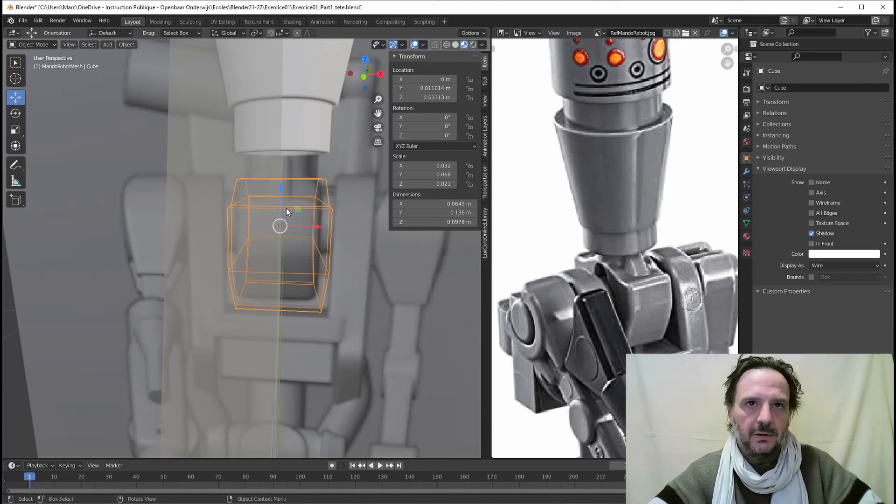
{"action": "key", "text": "Tab"}
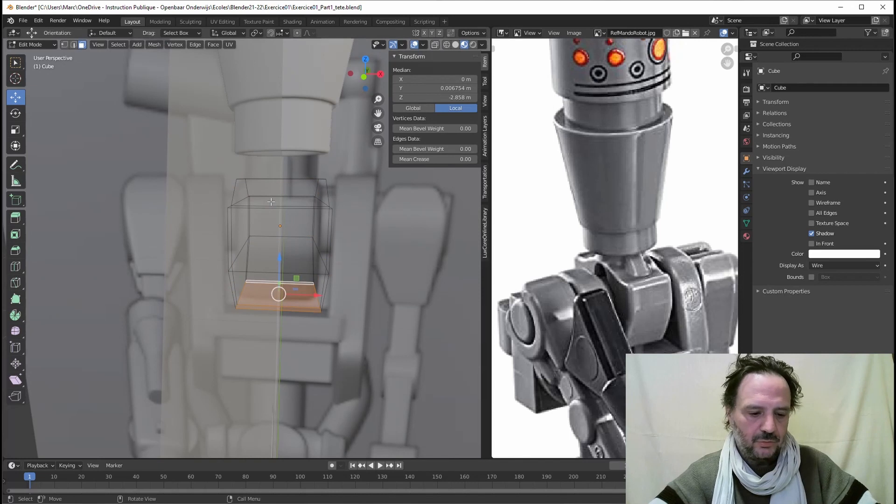
{"action": "key", "text": "ctrl+r"}
{"action": "left_click", "coordinate": [271, 202]}
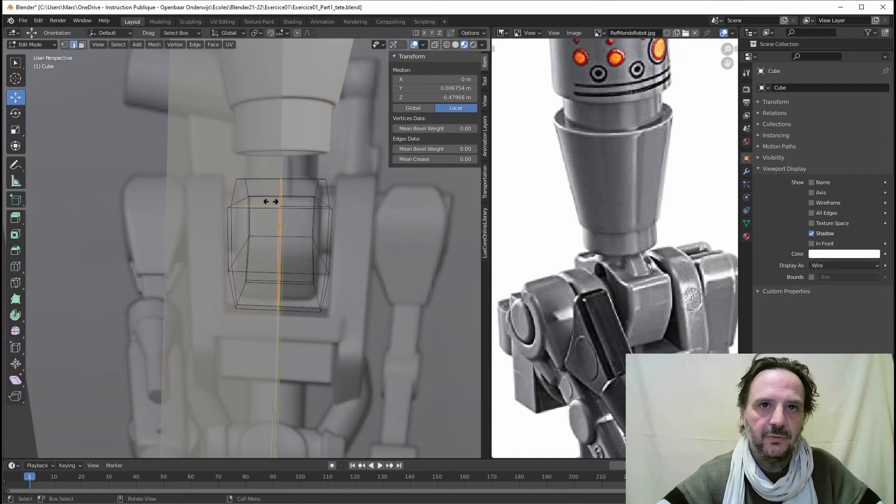
{"action": "right_click", "coordinate": [272, 202]}
- Add a second centred vertical loop cut that divides the block into front and rear halves, with a slide factor of 0
{"action": "middle_click_drag", "start_coordinate": [335, 220], "coordinate": [240, 230]}
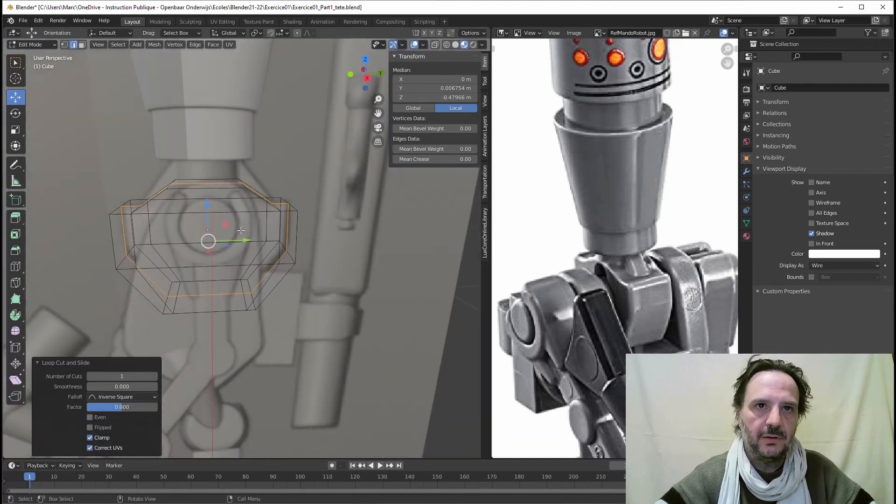
{"action": "left_click", "coordinate": [204, 198], "text": "alt"}
{"action": "middle_click_drag", "start_coordinate": [203, 199], "coordinate": [164, 229]}
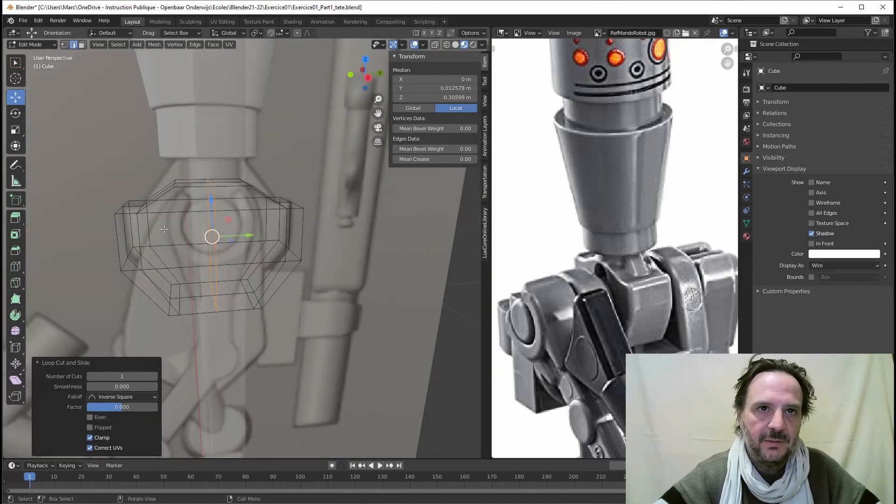
{"action": "middle_click_drag", "start_coordinate": [275, 225], "coordinate": [331, 231]}
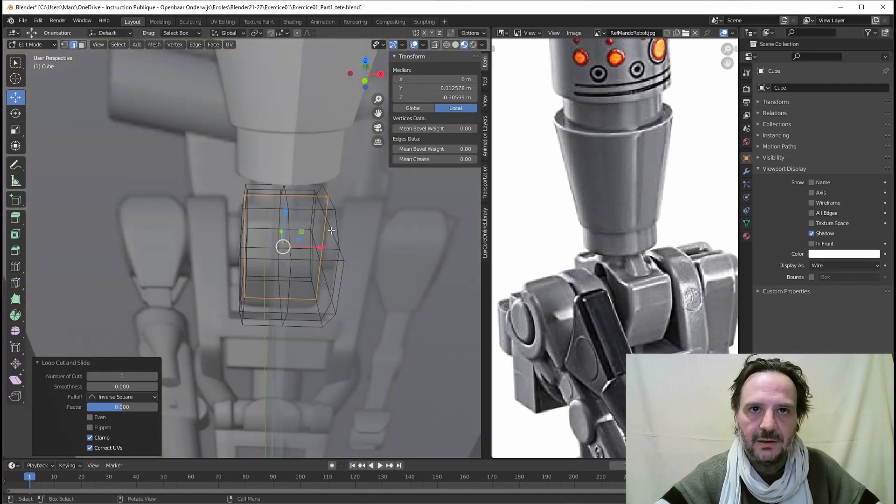
{"action": "middle_click_drag", "start_coordinate": [258, 227], "coordinate": [202, 220]}
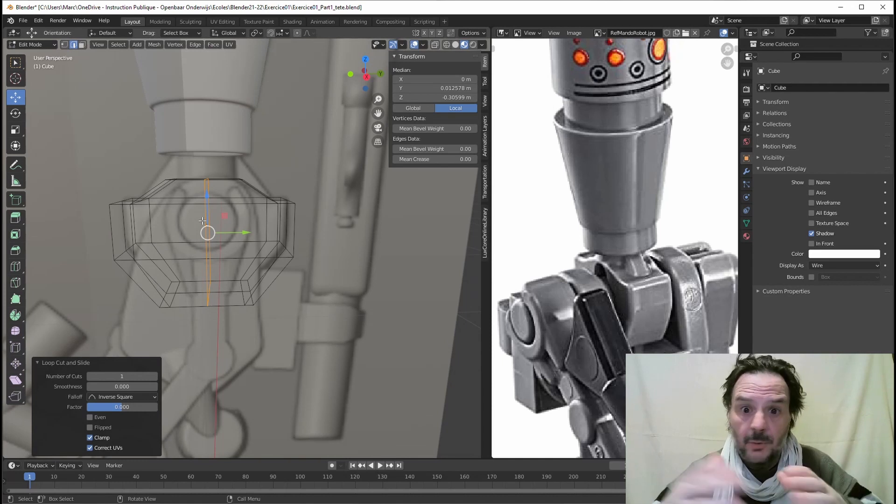
{"action": "middle_click_drag", "start_coordinate": [202, 220], "coordinate": [210, 265]}
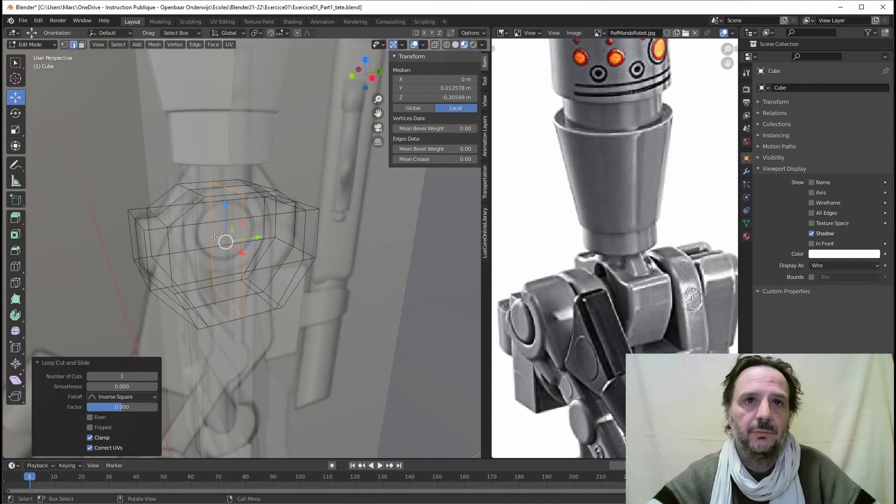
{"action": "middle_click_drag", "start_coordinate": [214, 237], "coordinate": [117, 57]}
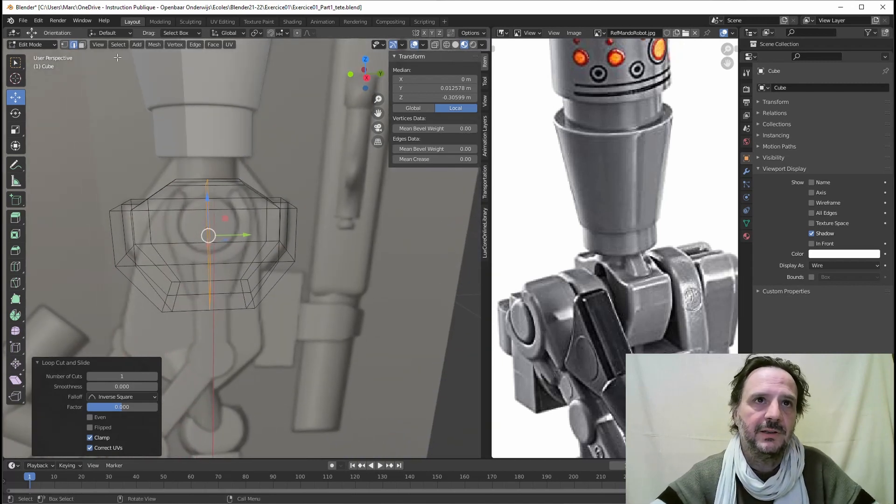
- In face select mode, box-select and delete the visible faces of the block's rear half, and turn on X-ray
{"action": "left_click", "coordinate": [82, 45]}
{"action": "middle_click_drag", "start_coordinate": [200, 178], "coordinate": [221, 165]}
{"action": "left_click_drag", "start_coordinate": [222, 164], "coordinate": [317, 320]}
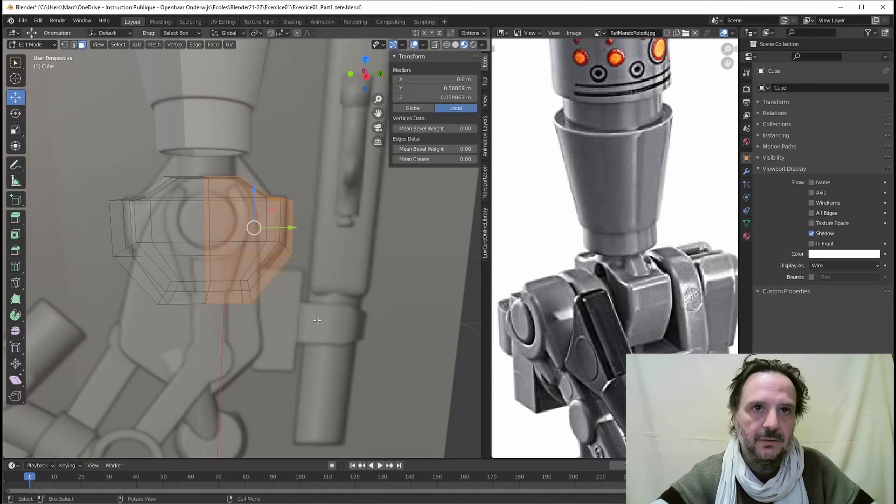
{"action": "key", "text": "x"}
{"action": "left_click", "coordinate": [316, 320]}
{"action": "middle_click_drag", "start_coordinate": [316, 320], "coordinate": [245, 274]}
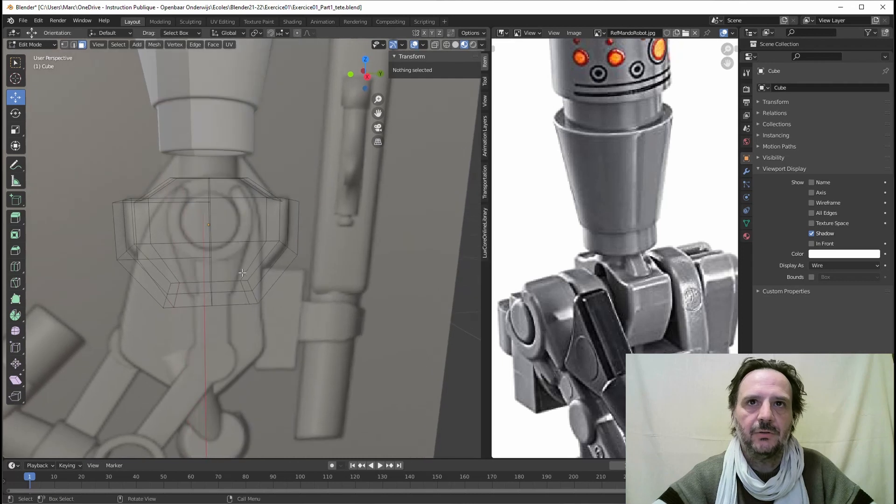
{"action": "left_click", "coordinate": [435, 44]}
{"action": "middle_click_drag", "start_coordinate": [229, 233], "coordinate": [233, 231]}
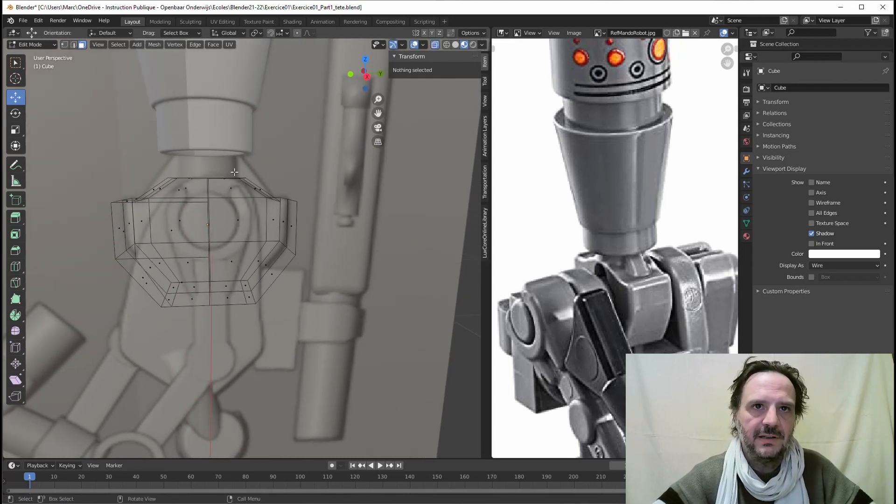
- Box-select and delete all remaining faces of the block's rear half
{"action": "left_click_drag", "start_coordinate": [222, 167], "coordinate": [316, 334]}
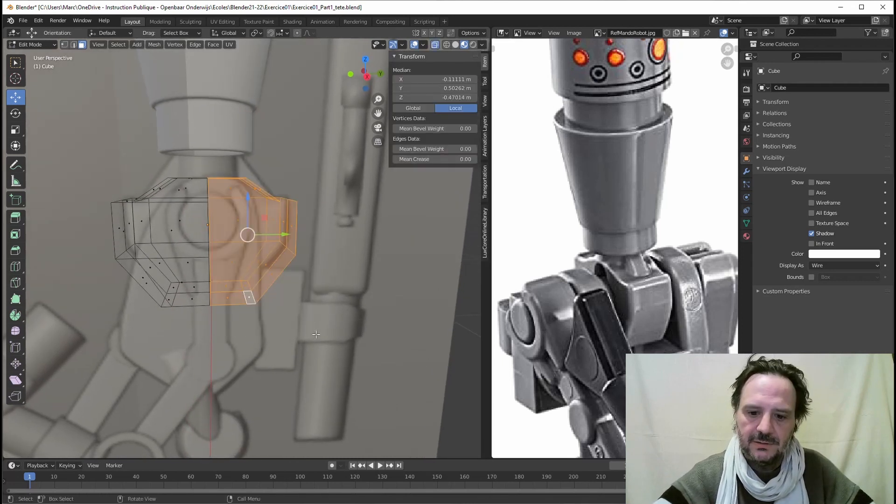
{"action": "key", "text": "x"}
{"action": "left_click", "coordinate": [315, 334]}
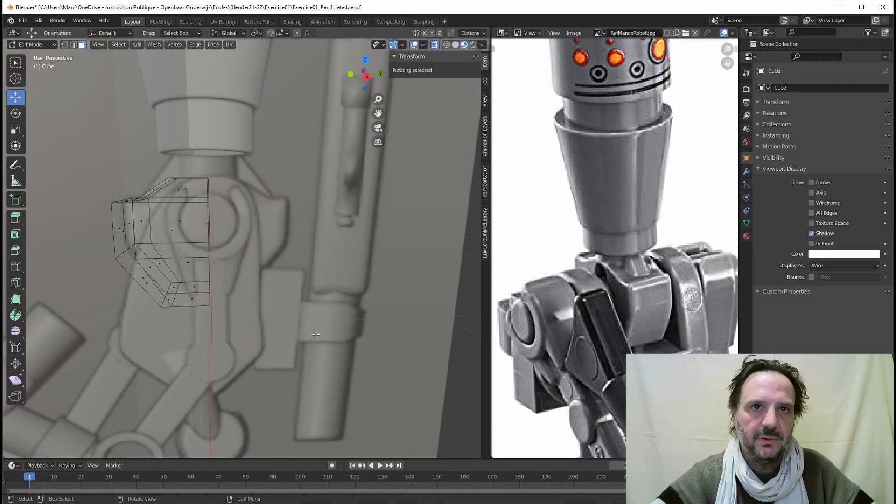
- From the front side, box-select and delete the faces of the block's negative-X half, leaving one quarter of the block
{"action": "middle_click_drag", "start_coordinate": [315, 334], "coordinate": [291, 257]}
{"action": "left_click_drag", "start_coordinate": [207, 161], "coordinate": [271, 343]}
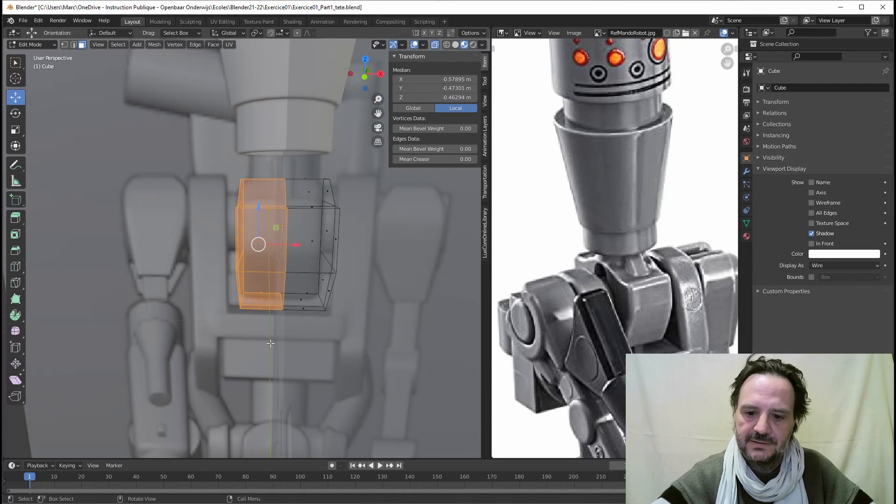
{"action": "key", "text": "x"}
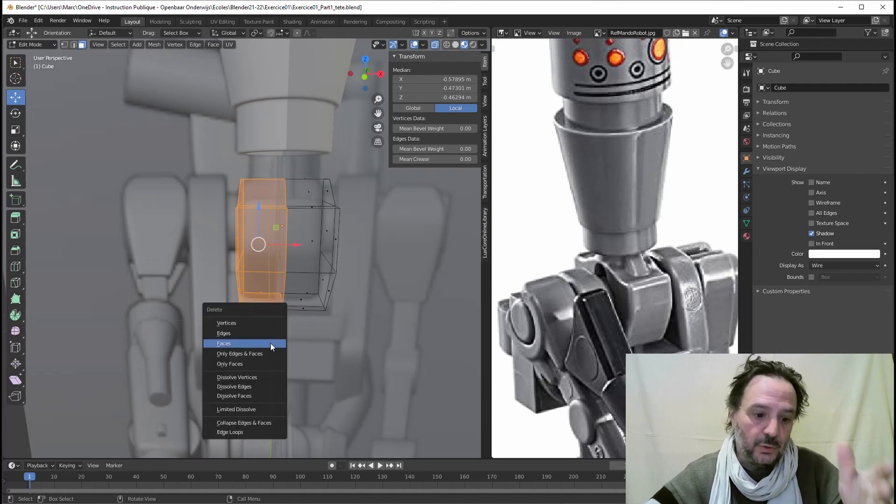
{"action": "left_click", "coordinate": [270, 343]}
{"action": "middle_click_drag", "start_coordinate": [270, 343], "coordinate": [315, 248]}
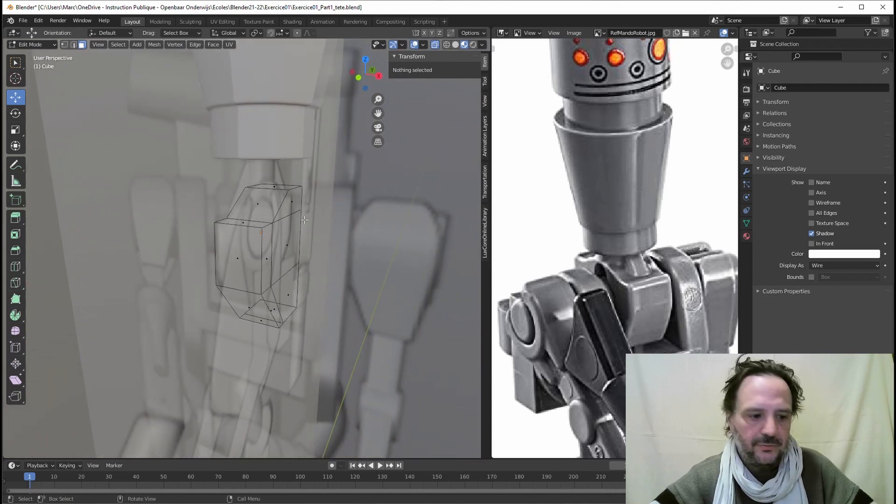
- In Object Mode, add a Mirror modifier to the quarter block and mirror it on both the X and Y axes
{"action": "key", "text": "Tab"}
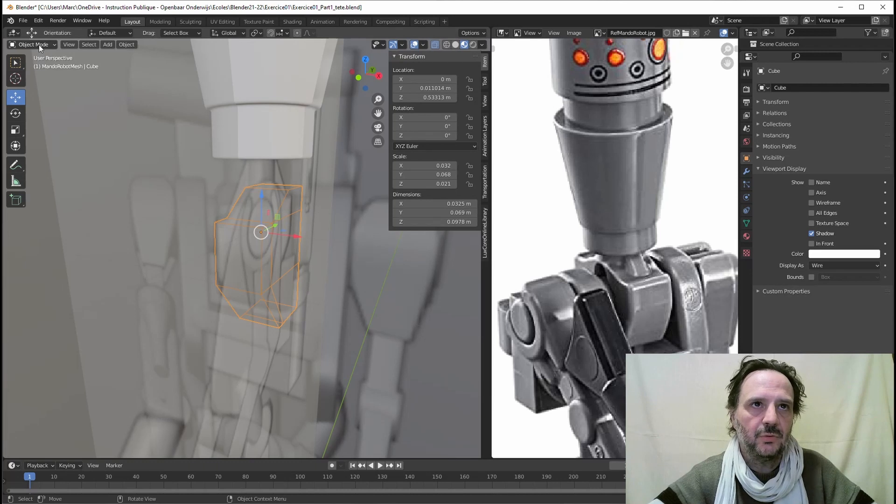
{"action": "left_click", "coordinate": [746, 172]}
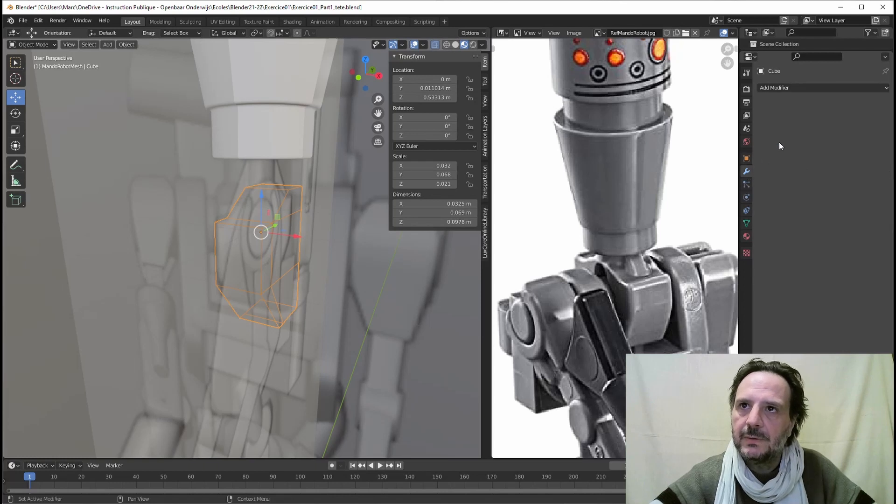
{"action": "left_click", "coordinate": [774, 88]}
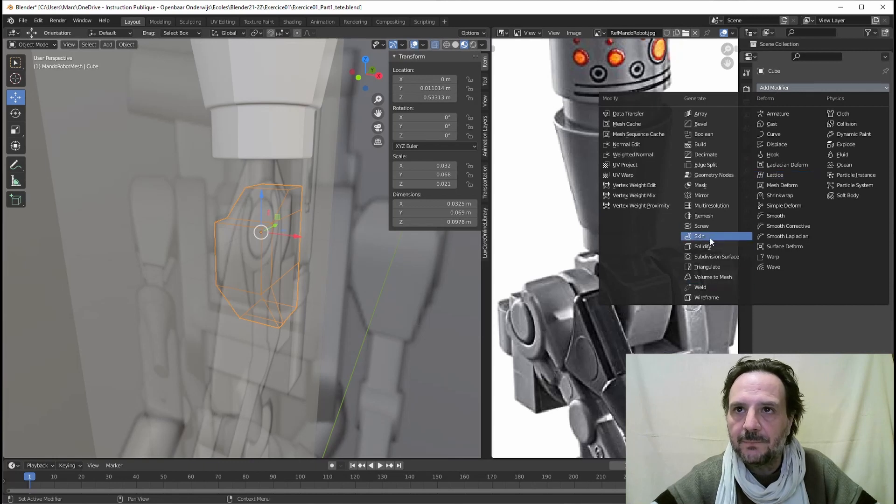
{"action": "left_click", "coordinate": [700, 195]}
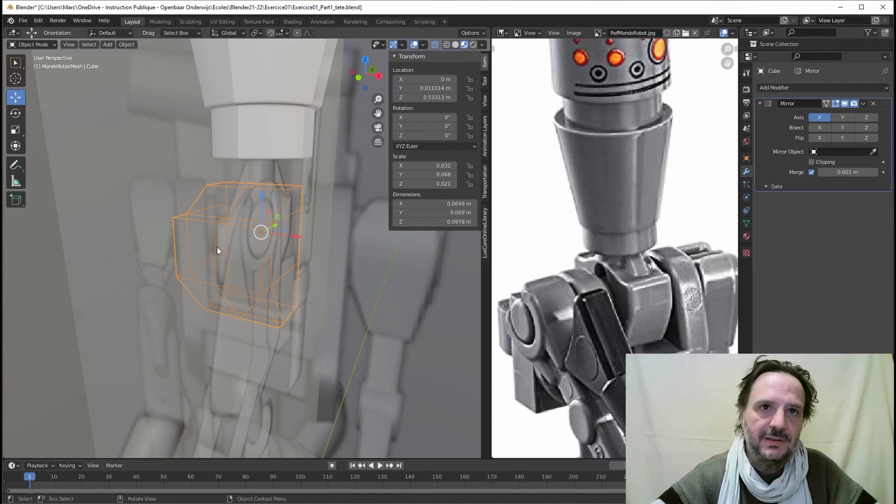
{"action": "left_click", "coordinate": [841, 117]}
- Change the block's viewport display from Wire to Textured
{"action": "middle_click_drag", "start_coordinate": [317, 184], "coordinate": [231, 164]}
{"action": "scroll", "coordinate": [198, 198], "scroll_direction": "up", "scroll_amount": 3}
{"action": "scroll", "coordinate": [189, 199], "scroll_direction": "up", "scroll_amount": 2}
{"action": "scroll", "coordinate": [237, 168], "scroll_direction": "down", "scroll_amount": 1}
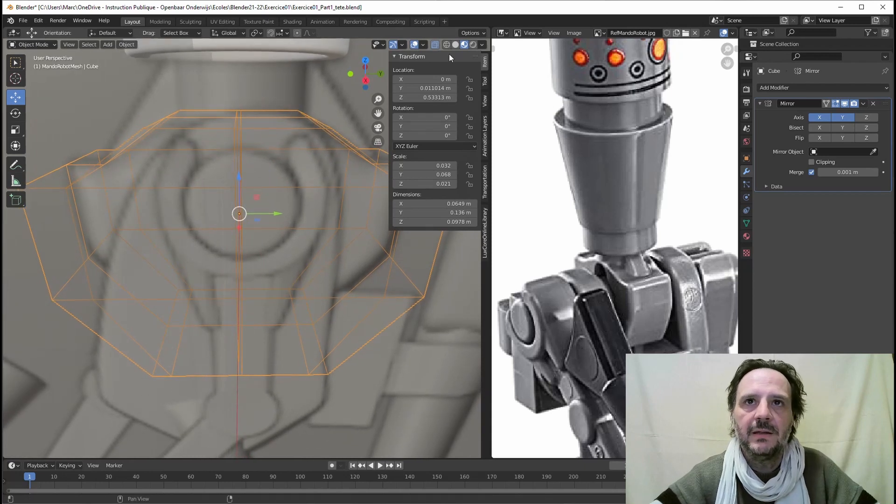
{"action": "left_click", "coordinate": [746, 158]}
{"action": "left_click", "coordinate": [815, 265]}
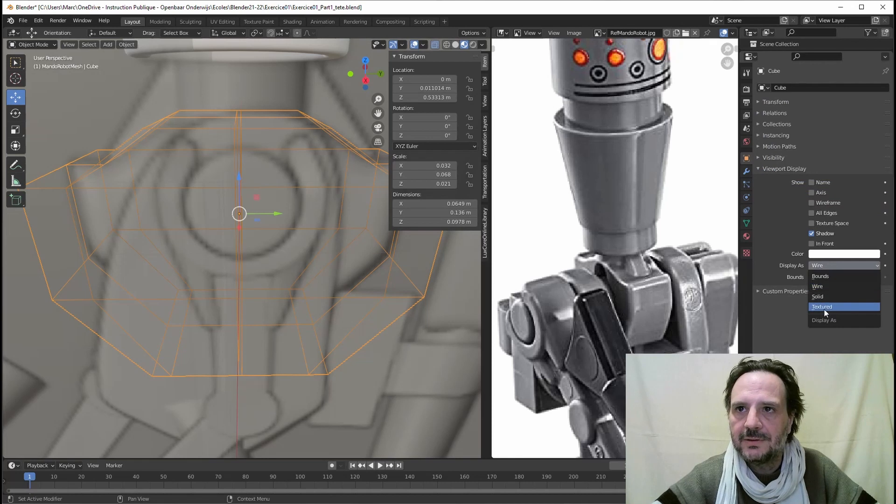
{"action": "left_click", "coordinate": [824, 307]}
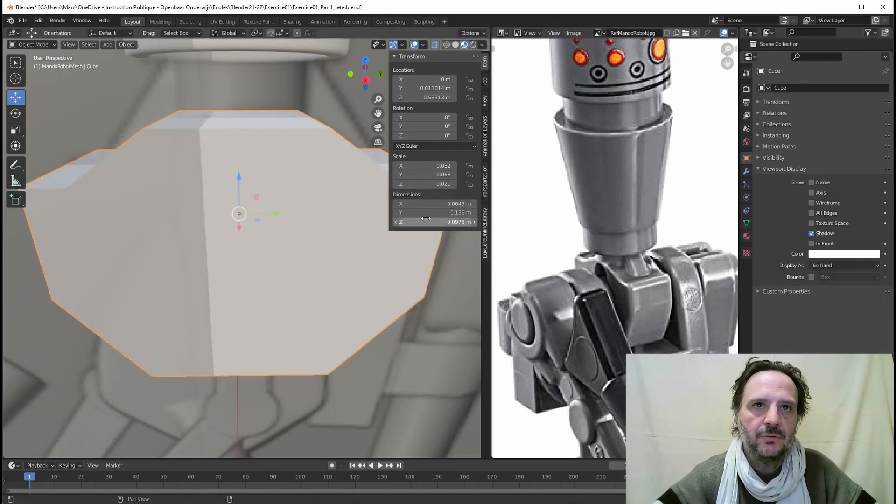
- In edge select mode, select the edge loop on the Y mirror seam and move it along Y by -0.0035 m and another -0.002681 m
{"action": "middle_click_drag", "start_coordinate": [286, 186], "coordinate": [318, 121]}
{"action": "key", "text": "Tab"}
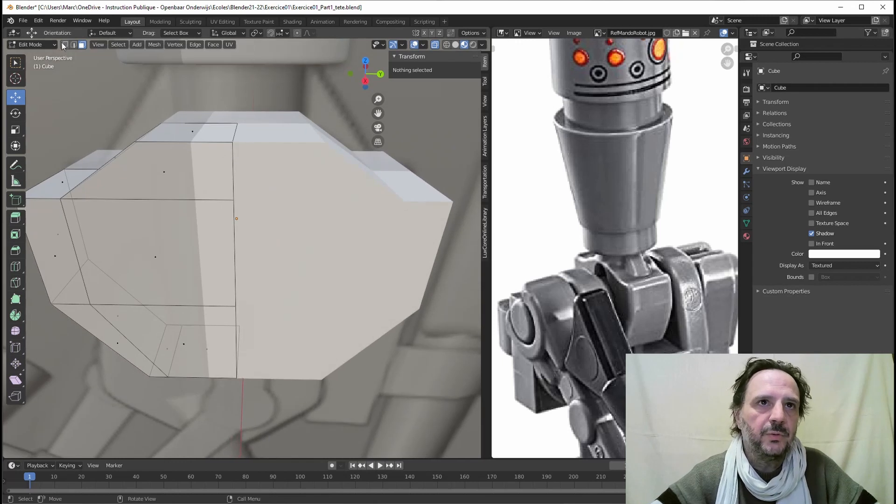
{"action": "key", "text": "2"}
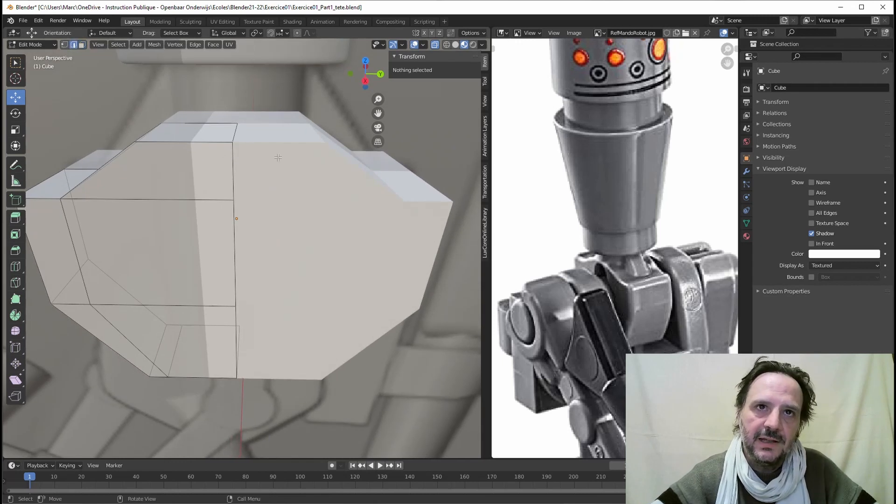
{"action": "left_click", "coordinate": [235, 129], "text": "alt"}
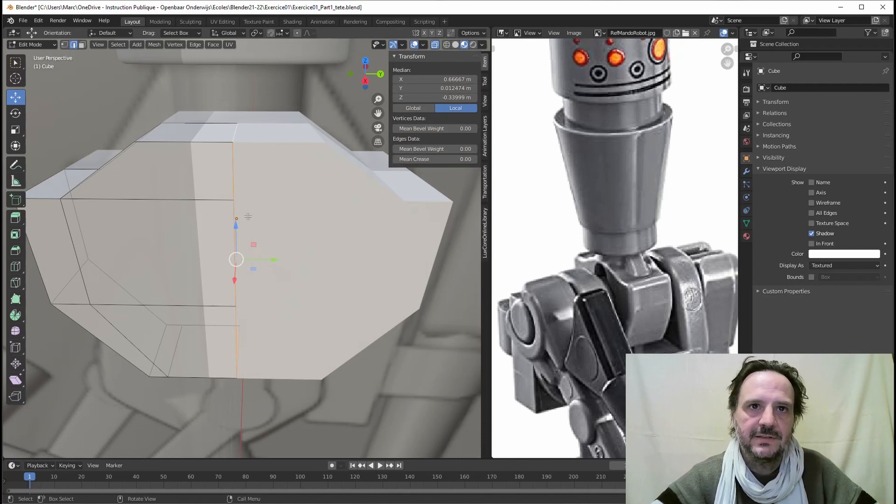
{"action": "left_click_drag", "start_coordinate": [269, 260], "coordinate": [256, 263]}
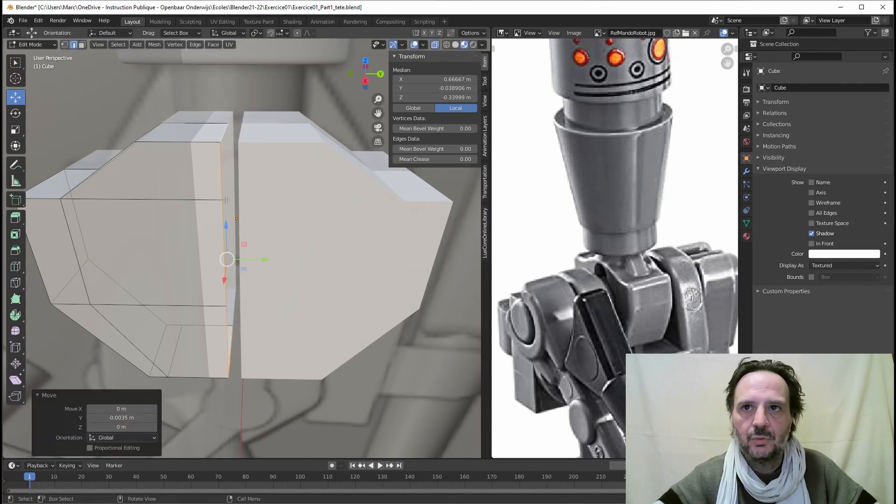
{"action": "left_click", "coordinate": [746, 170]}
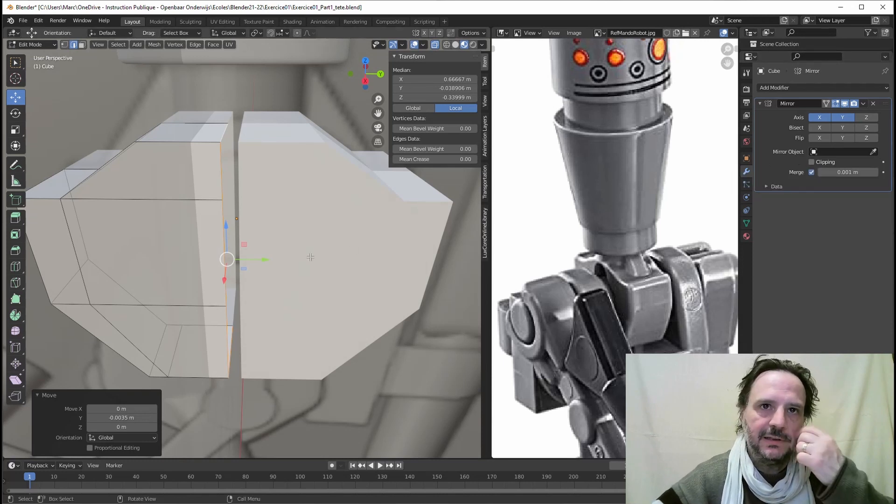
{"action": "mouse_move", "coordinate": [255, 260]}
{"action": "left_mouse_down"}
{"action": "mouse_move", "coordinate": [224, 255]}
{"action": "mouse_move", "coordinate": [251, 249]}
{"action": "left_mouse_up"}
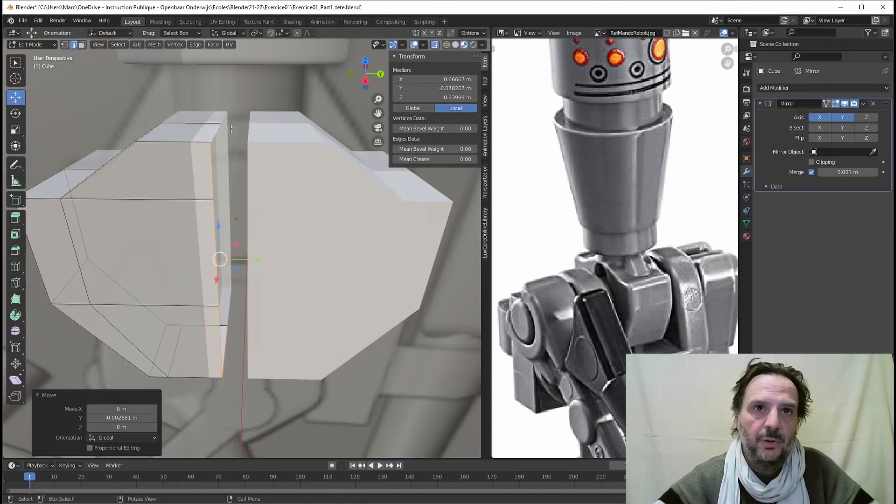
- Enable Clipping on the Mirror modifier and move the selected loop back along Y onto the mirror seam
{"action": "left_click", "coordinate": [811, 162]}
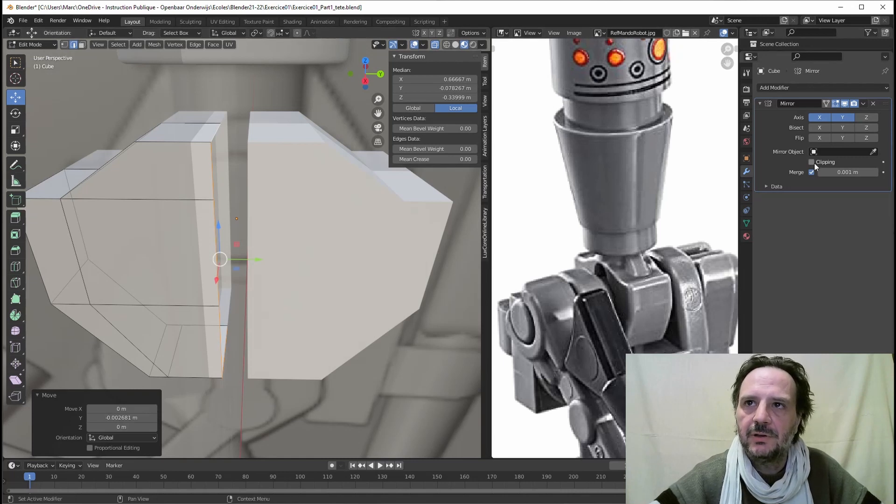
{"action": "left_click_drag", "start_coordinate": [246, 259], "coordinate": [357, 274]}
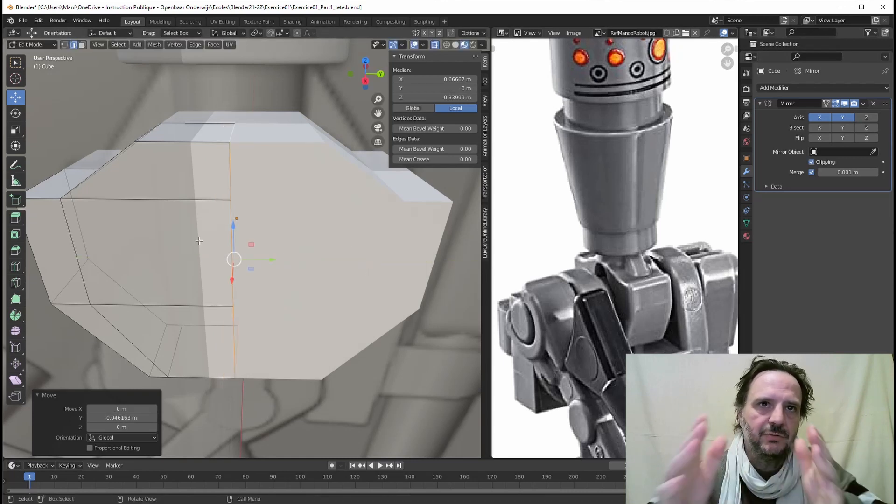
- Select the front edge loop on the X mirror seam and try to pull it off the centre along X in both directions
{"action": "middle_click_drag", "start_coordinate": [198, 238], "coordinate": [335, 138]}
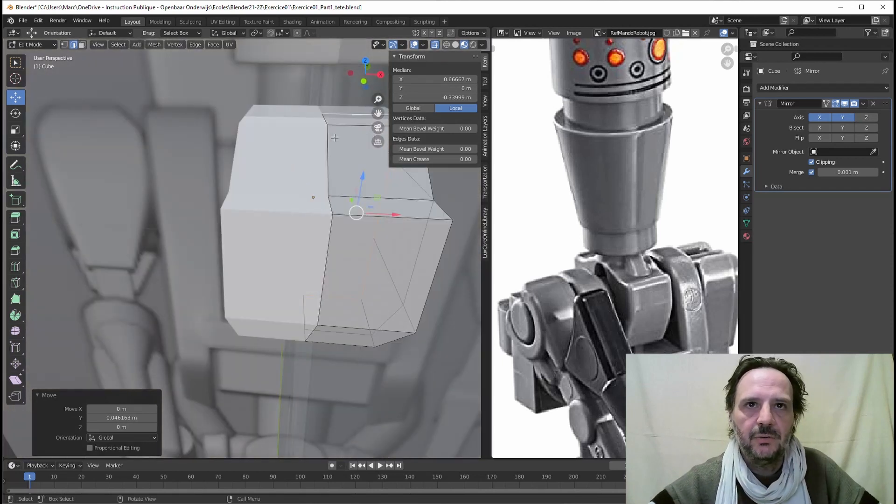
{"action": "left_click", "coordinate": [313, 146], "text": "alt"}
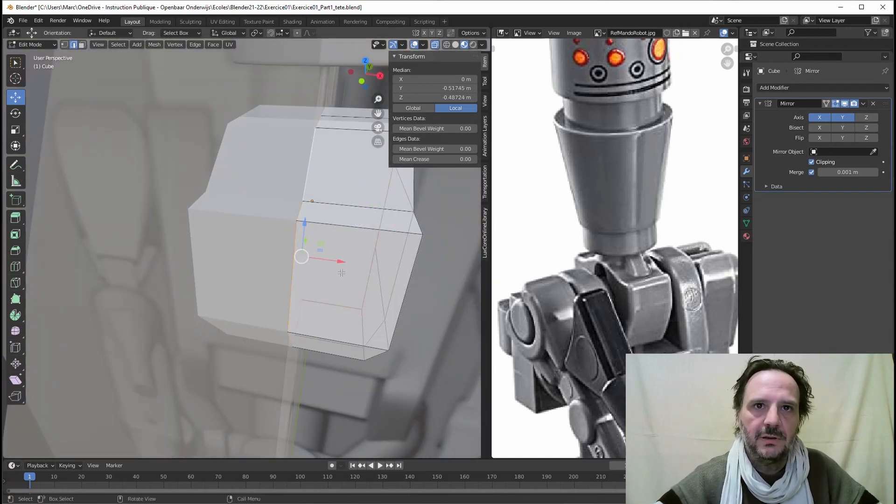
{"action": "mouse_move", "coordinate": [339, 261]}
{"action": "left_mouse_down"}
{"action": "mouse_move", "coordinate": [358, 261]}
{"action": "mouse_move", "coordinate": [340, 260]}
{"action": "left_mouse_up"}
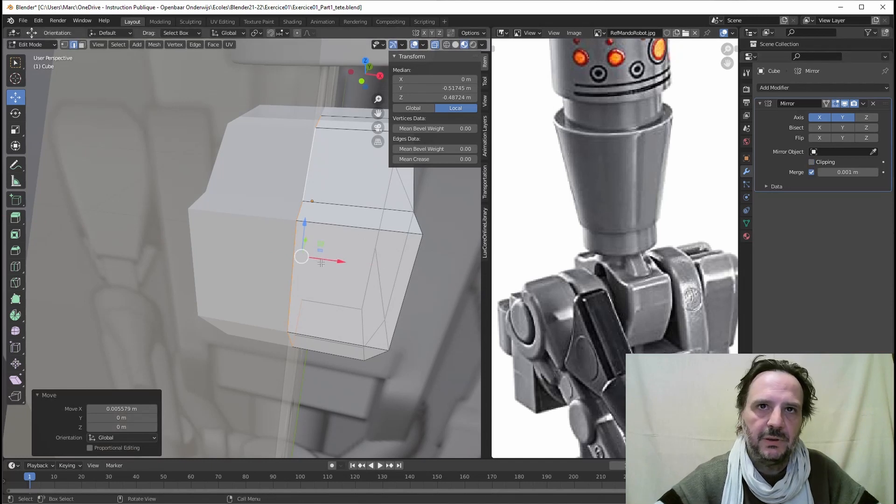
{"action": "left_click_drag", "start_coordinate": [321, 263], "coordinate": [348, 261]}
{"action": "left_click", "coordinate": [812, 162]}
{"action": "scroll", "coordinate": [397, 208], "scroll_direction": "down", "scroll_amount": 3}
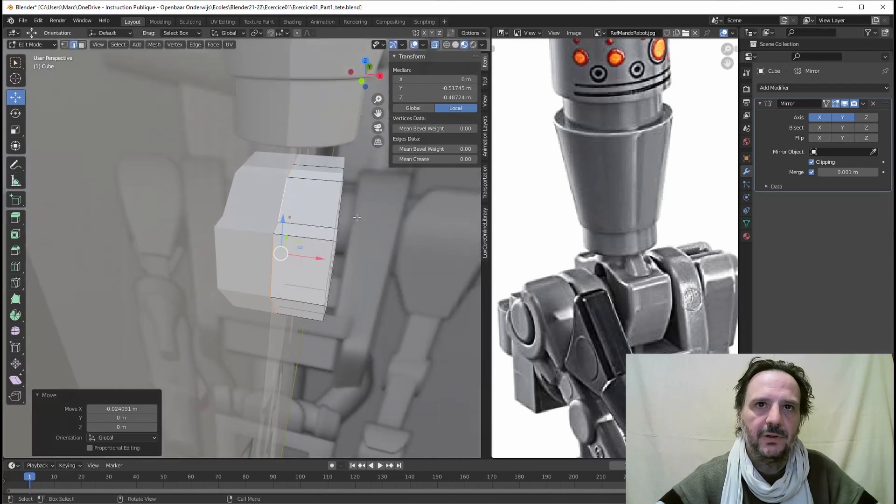
- Add a Subdivision Surface modifier to the block and set its viewport levels to 2
{"action": "middle_click_drag", "start_coordinate": [324, 211], "coordinate": [280, 237]}
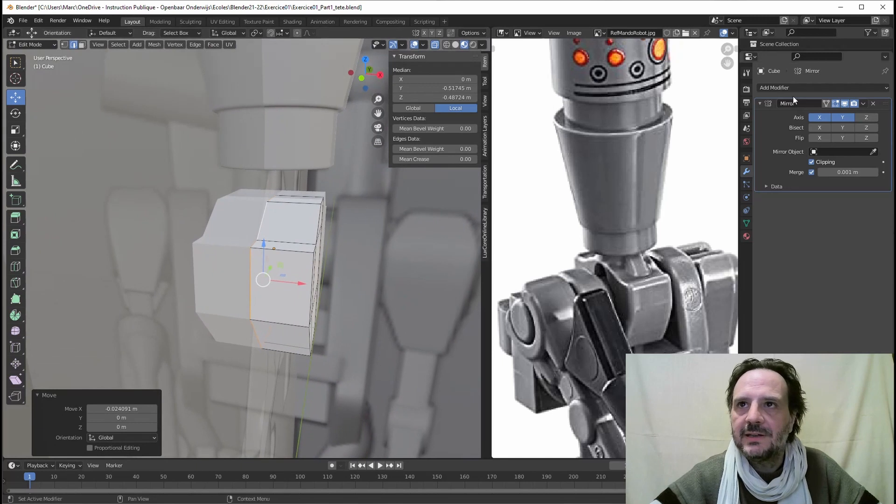
{"action": "left_click", "coordinate": [778, 87]}
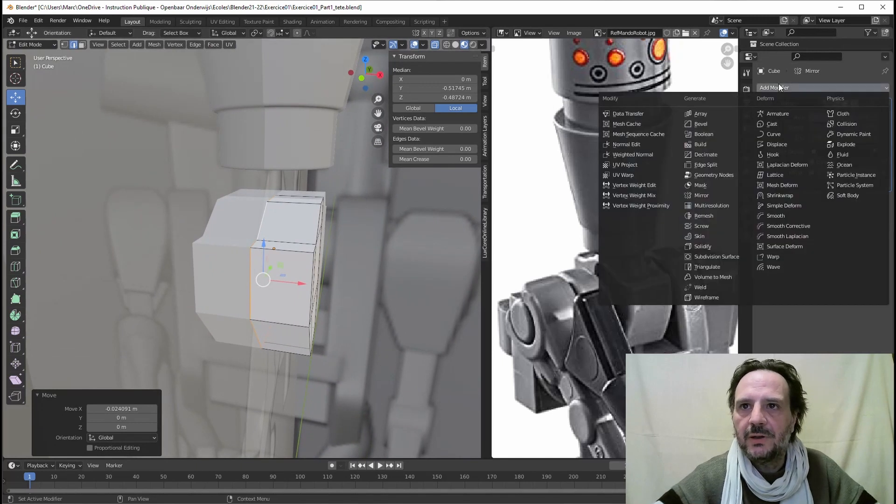
{"action": "left_click", "coordinate": [720, 256]}
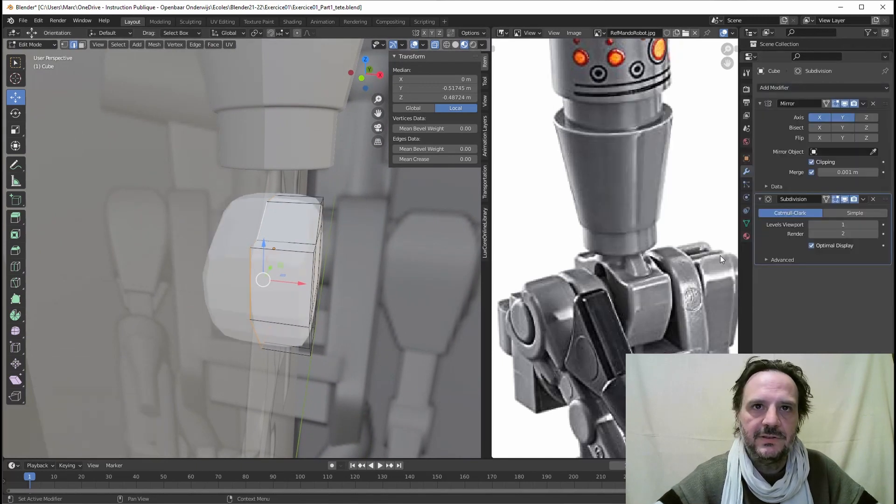
{"action": "left_click", "coordinate": [874, 225]}
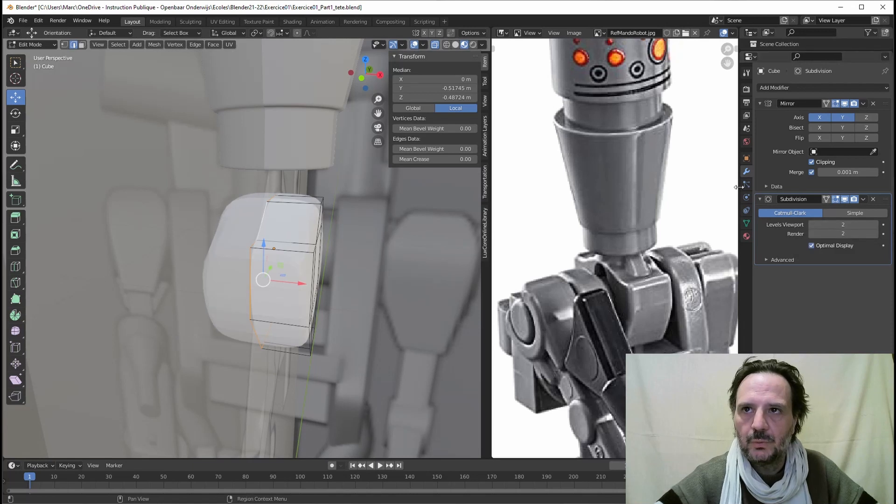
- Return to Object Mode and apply Shade Smooth to the block
{"action": "middle_click_drag", "start_coordinate": [178, 268], "coordinate": [206, 232]}
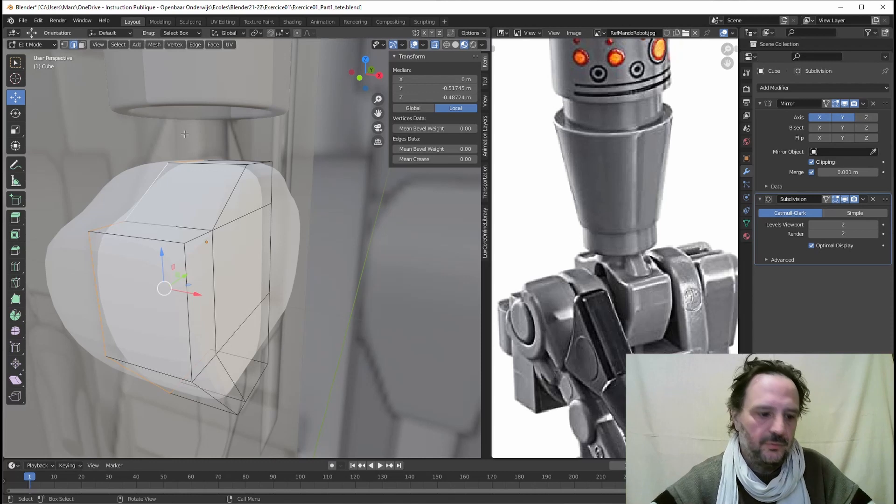
{"action": "key", "text": "Tab"}
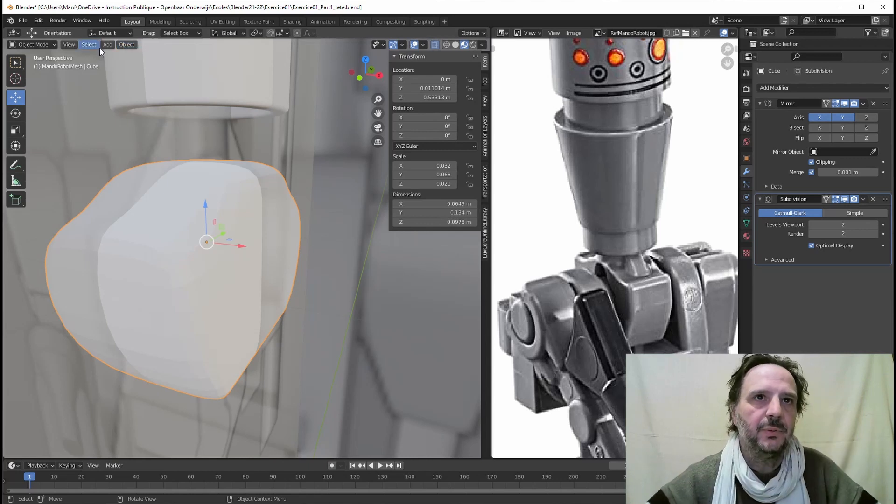
{"action": "left_click", "coordinate": [126, 46]}
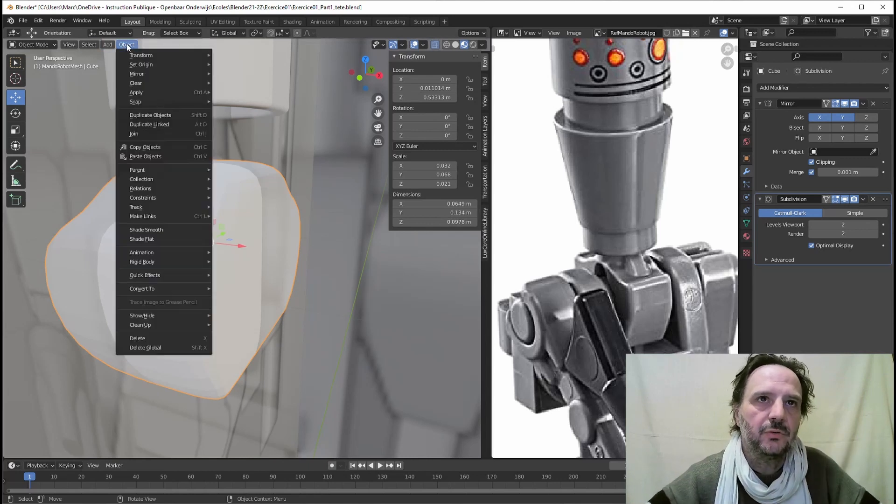
{"action": "left_click", "coordinate": [150, 230]}
{"action": "middle_click_drag", "start_coordinate": [182, 206], "coordinate": [247, 187]}
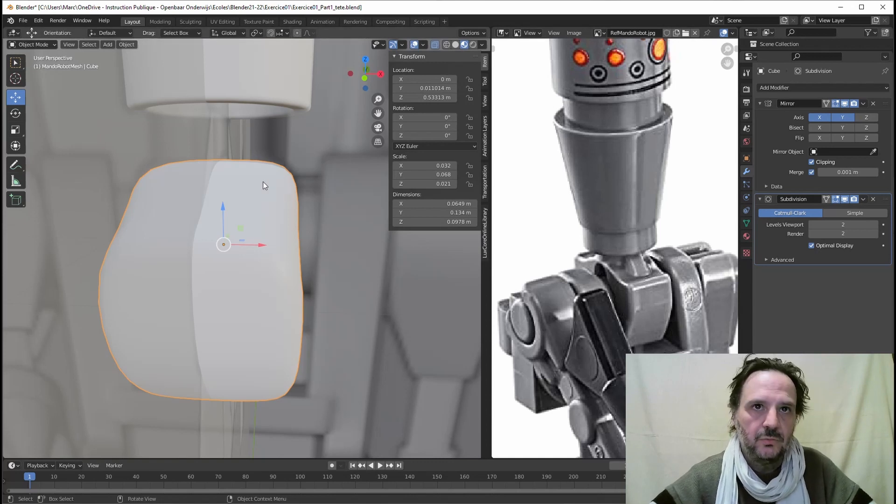
- In Edit Mode, add a loop cut running around the block along Y and slide it outward along X to factor 0.735
{"action": "key", "text": "Tab"}
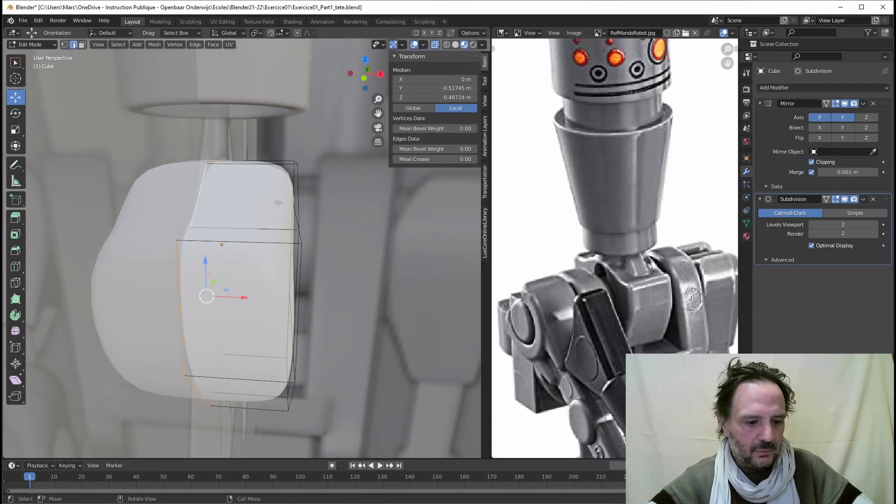
{"action": "key", "text": "ctrl+r"}
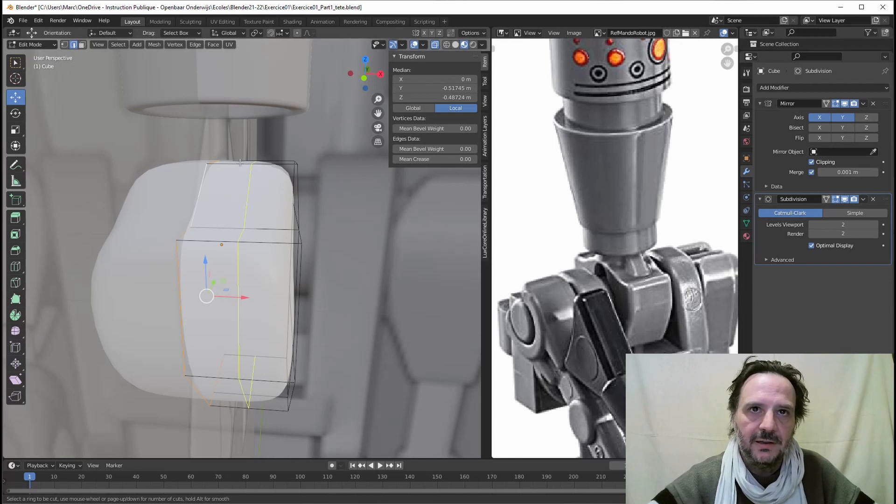
{"action": "left_click", "coordinate": [257, 167]}
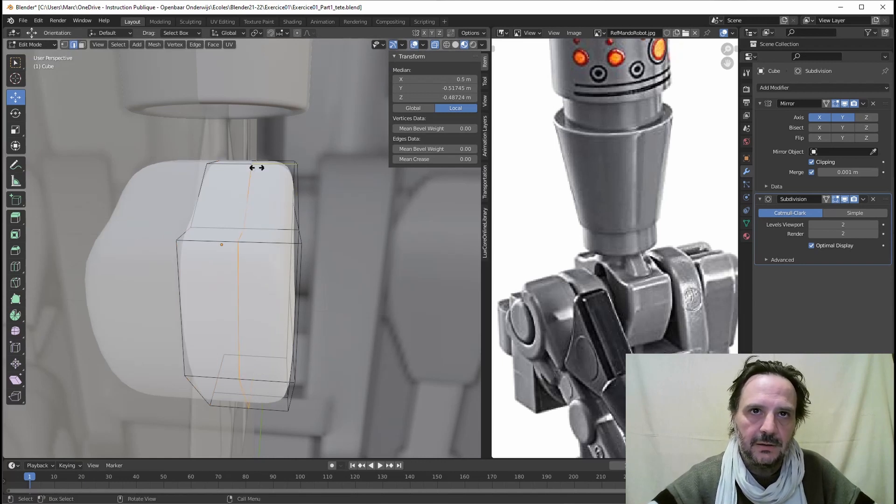
{"action": "left_click", "coordinate": [289, 173]}
{"action": "middle_click_drag", "start_coordinate": [289, 173], "coordinate": [199, 202]}
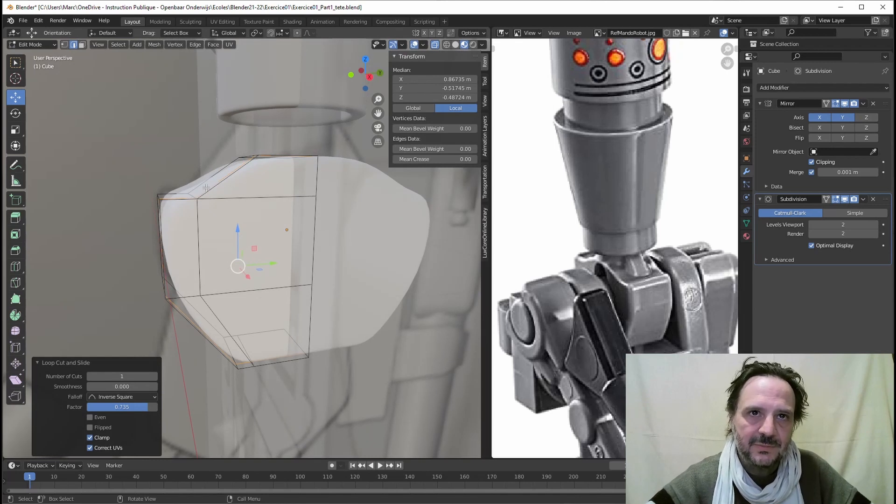
{"action": "middle_click_drag", "start_coordinate": [236, 193], "coordinate": [196, 215]}
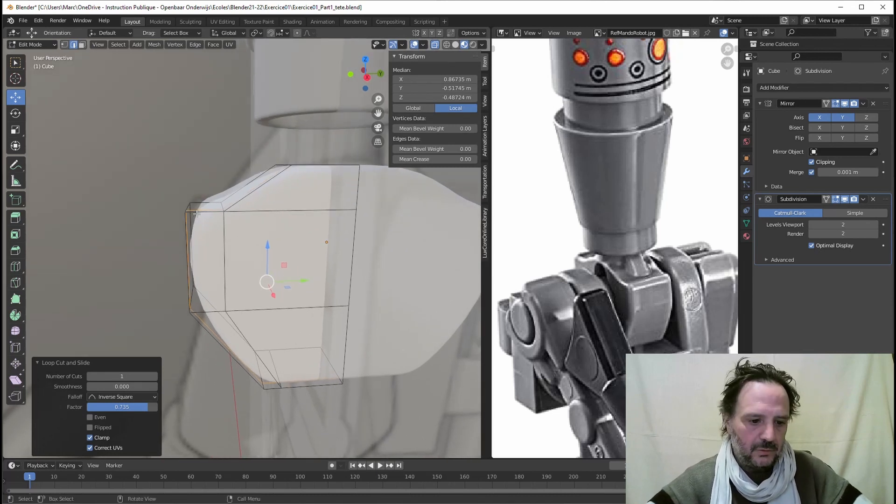
- Add two vertical loop cuts bracketing the front ledge, slid close to its outer and inner edges with factors -0.550 and 0.516
{"action": "key", "text": "g"}
{"action": "key", "text": "g"}
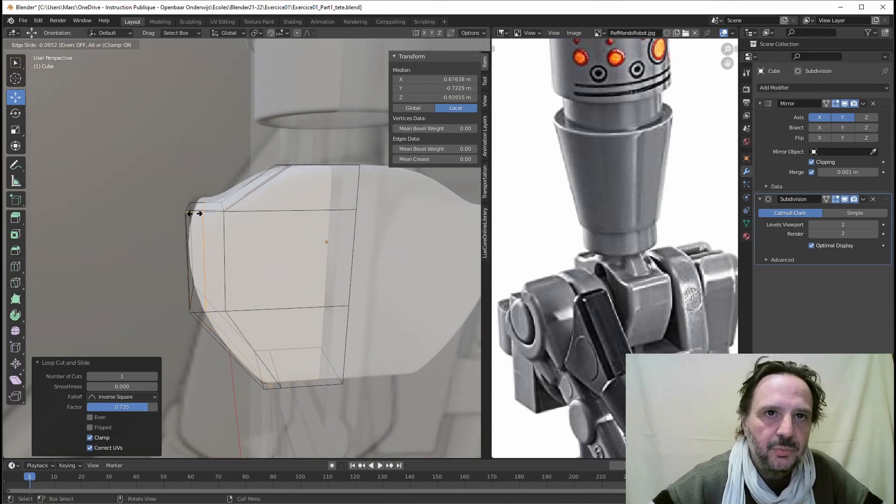
{"action": "left_click", "coordinate": [186, 216]}
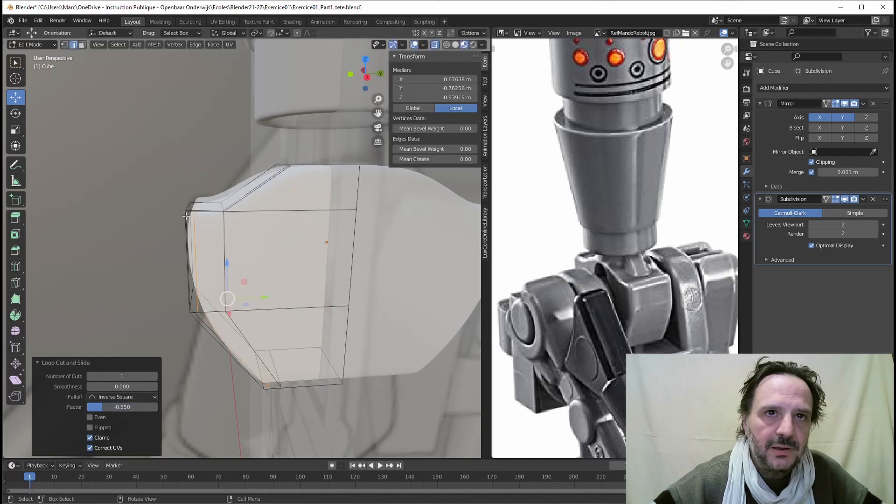
{"action": "middle_click_drag", "start_coordinate": [187, 216], "coordinate": [213, 218]}
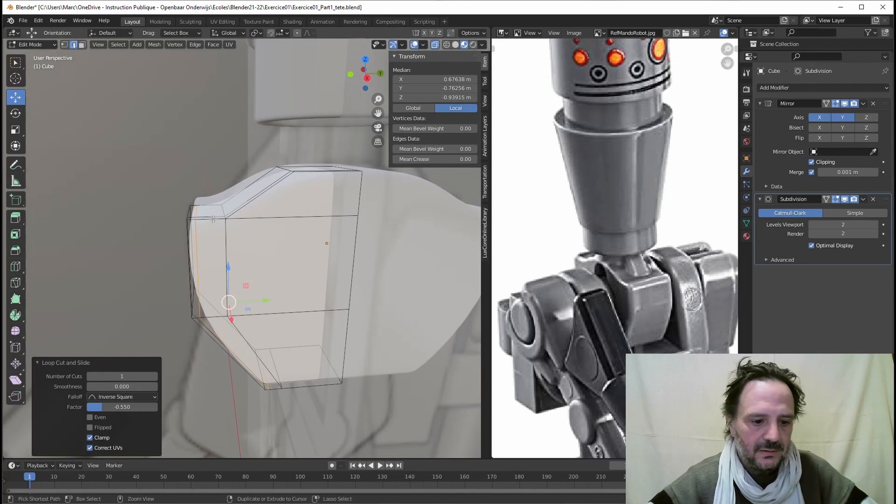
{"action": "key", "text": "g"}
{"action": "key", "text": "g"}
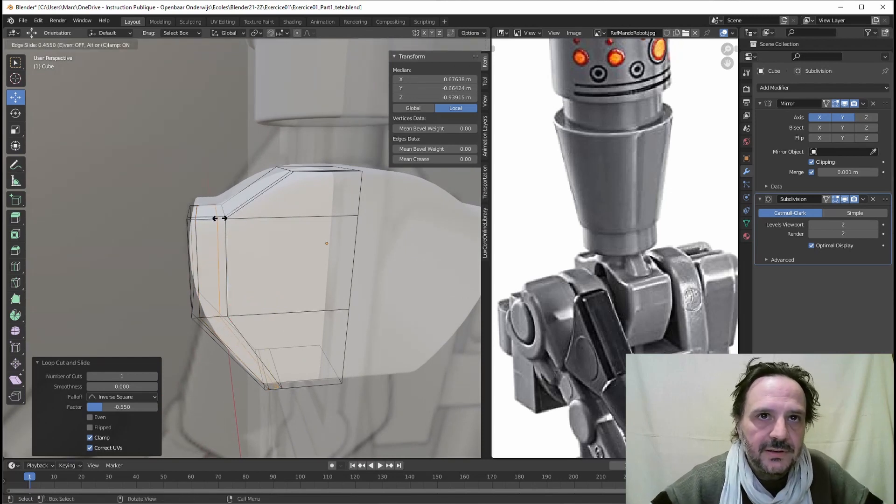
{"action": "left_click", "coordinate": [220, 217]}
{"action": "middle_click_drag", "start_coordinate": [220, 218], "coordinate": [191, 230]}
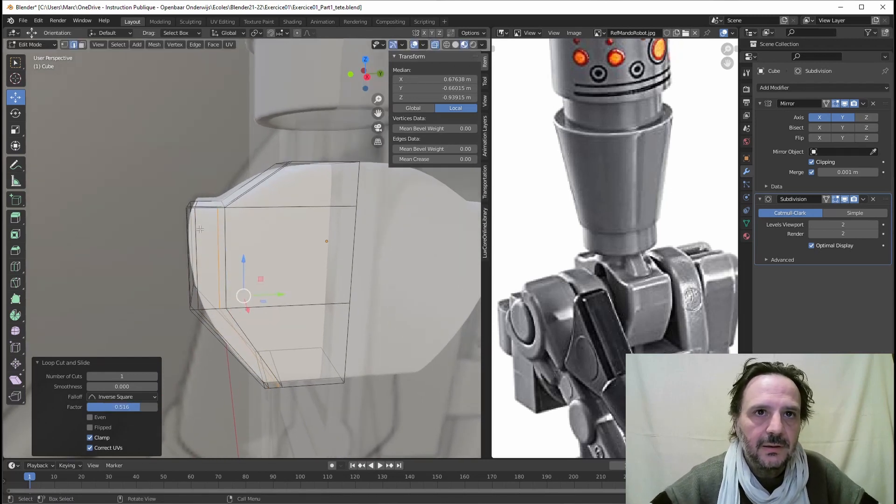
- Add two horizontal loop cuts to the block's straight middle section, one near its upper edge (factor -0.813) and one near its lower bend (0.792)
{"action": "key", "text": "g"}
{"action": "key", "text": "g"}
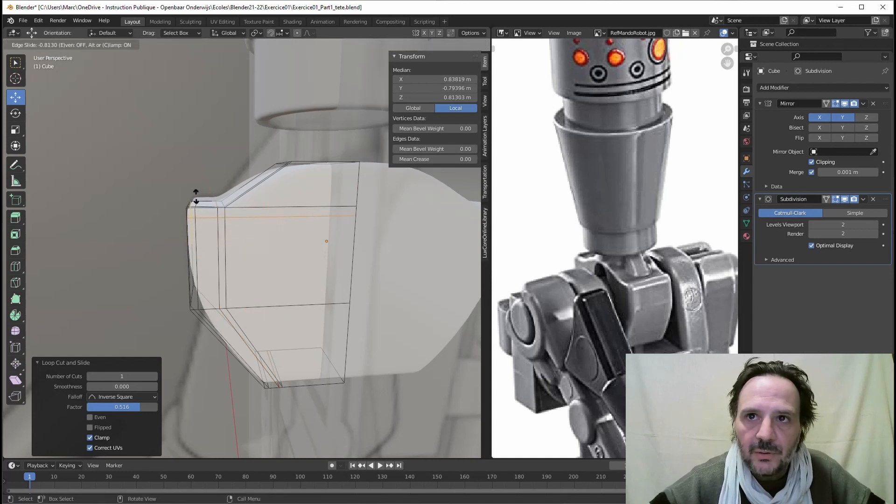
{"action": "left_click", "coordinate": [196, 196]}
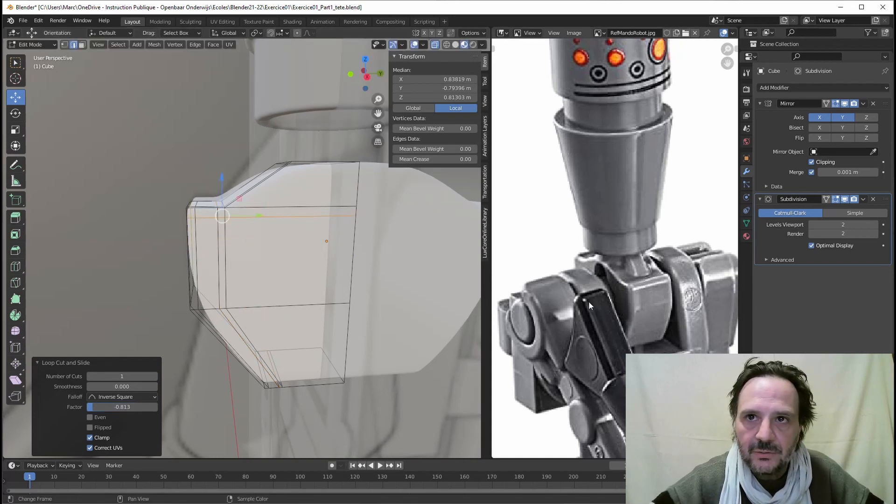
{"action": "middle_click_drag", "start_coordinate": [281, 268], "coordinate": [271, 251]}
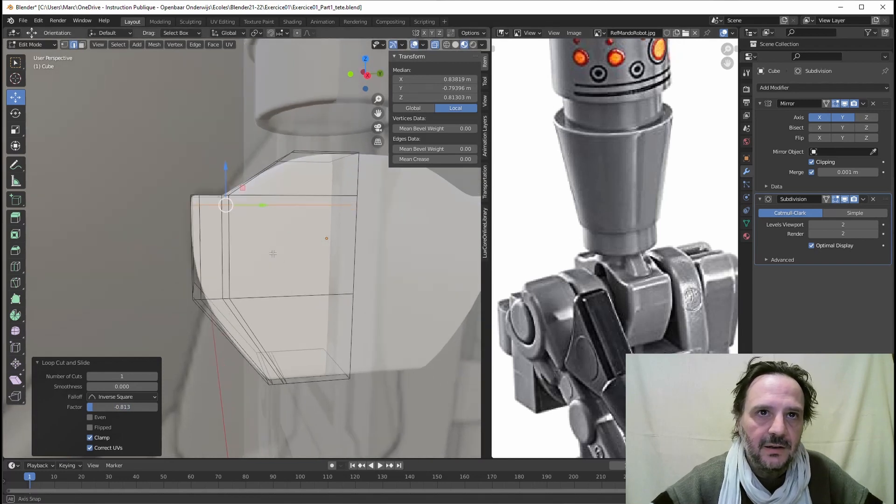
{"action": "middle_click_drag", "start_coordinate": [253, 314], "coordinate": [245, 301]}
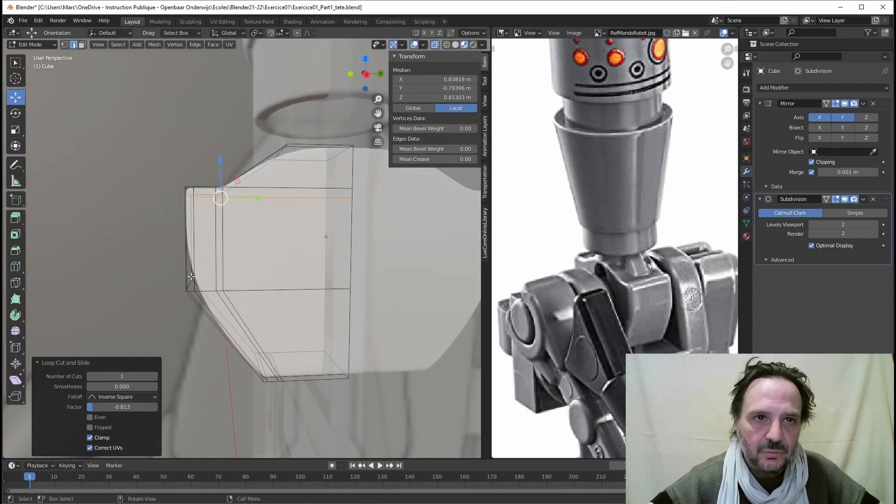
{"action": "key", "text": "g"}
{"action": "key", "text": "g"}
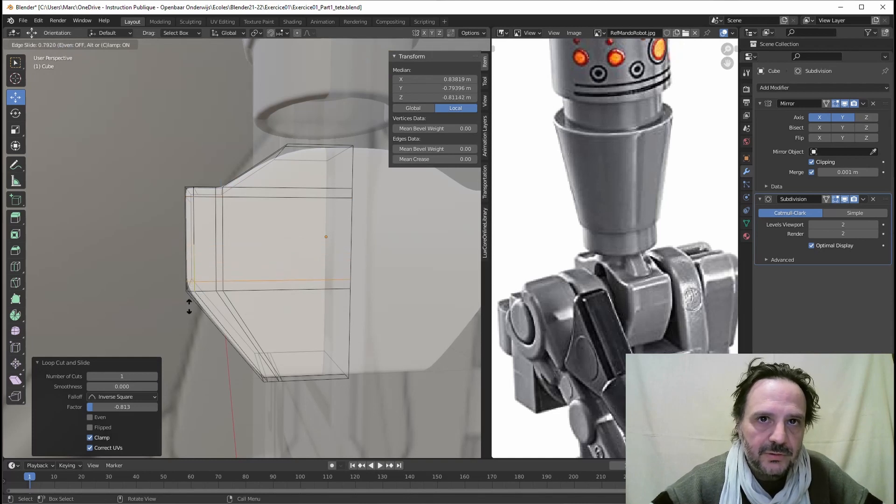
{"action": "left_click", "coordinate": [189, 306]}
- Add a loop cut across the lower sloped section with factor 0.691, and edge-slide it 0.235 closer to the bend
{"action": "key", "text": "ctrl+r"}
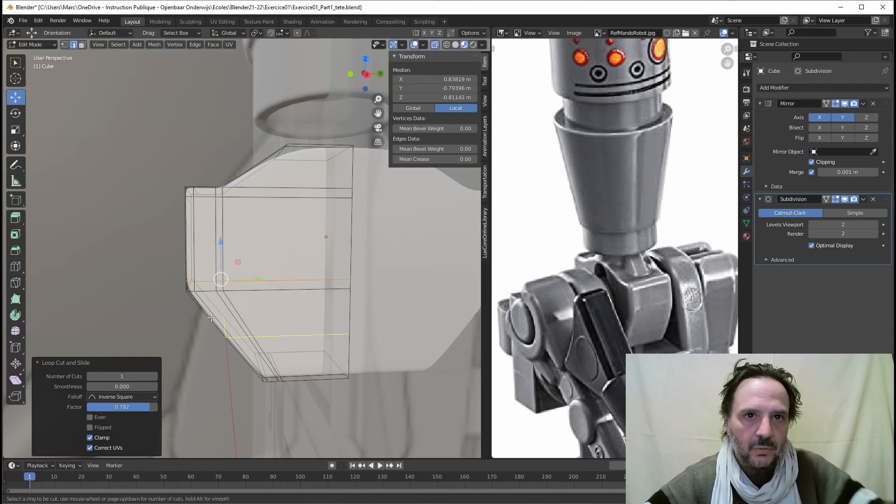
{"action": "left_click", "coordinate": [209, 316]}
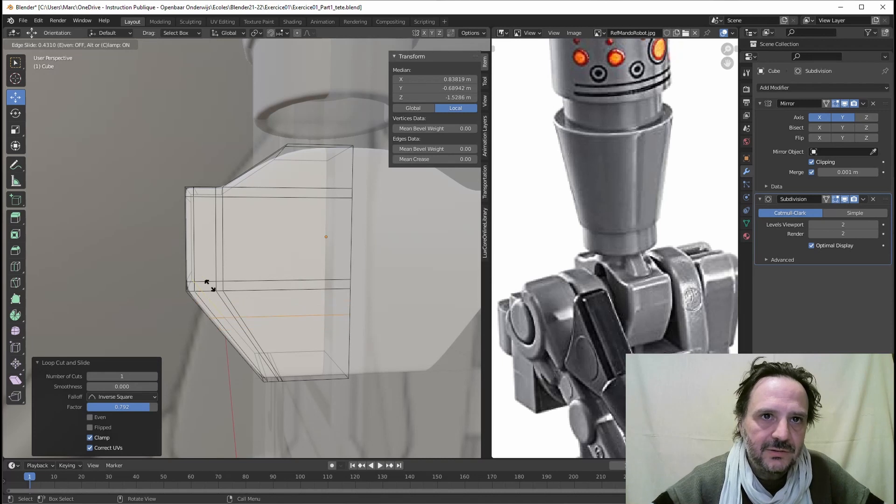
{"action": "left_click", "coordinate": [196, 277]}
{"action": "middle_click_drag", "start_coordinate": [196, 277], "coordinate": [233, 277]}
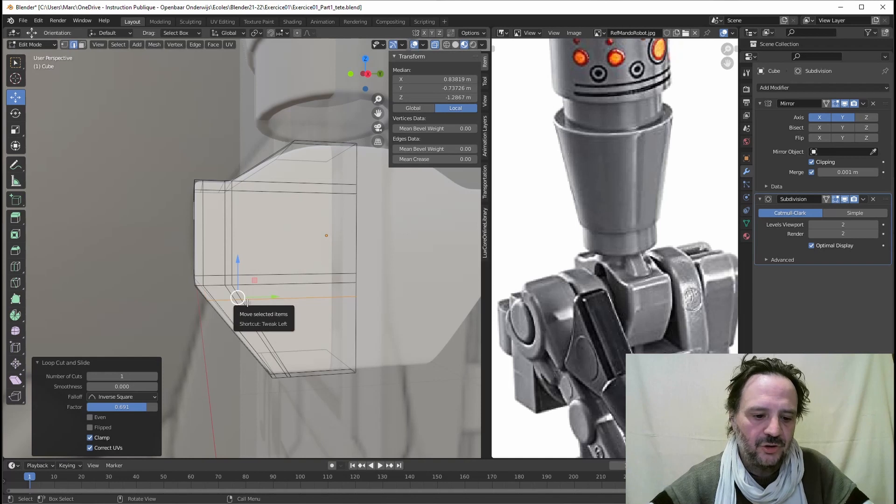
{"action": "key", "text": "g"}
{"action": "key", "text": "g"}
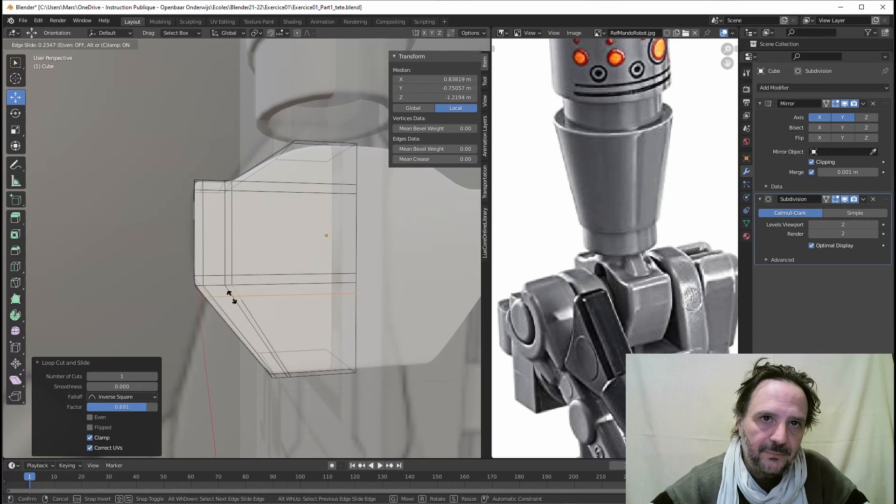
{"action": "left_click", "coordinate": [231, 297]}
- Select the narrow strip of top faces along the ledge's front edge and raise it along Z to a local median of 1.0191 m
{"action": "middle_click_drag", "start_coordinate": [234, 292], "coordinate": [201, 284]}
{"action": "scroll", "coordinate": [276, 259], "scroll_direction": "up", "scroll_amount": 4}
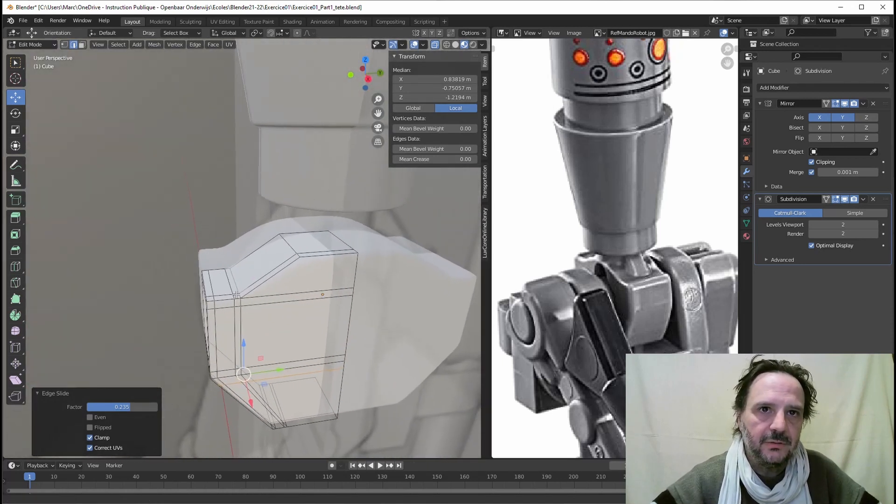
{"action": "scroll", "coordinate": [202, 283], "scroll_direction": "up", "scroll_amount": 2}
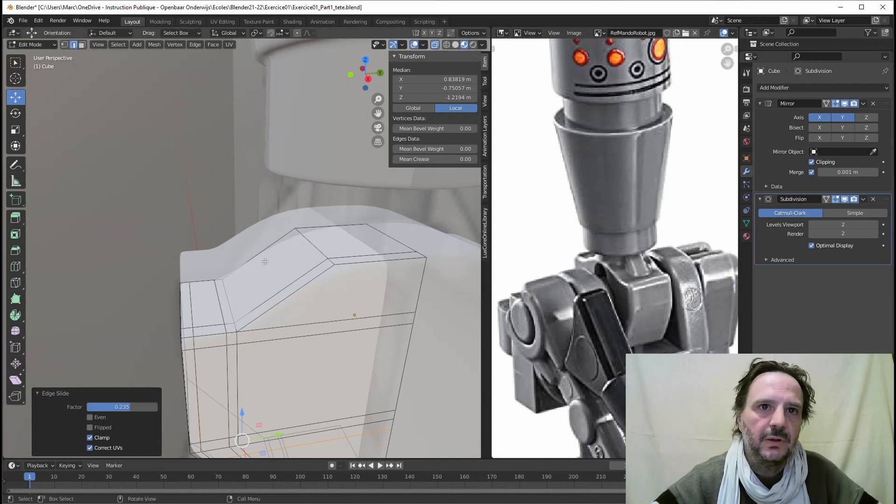
{"action": "left_click", "coordinate": [82, 45]}
{"action": "left_click", "coordinate": [188, 293]}
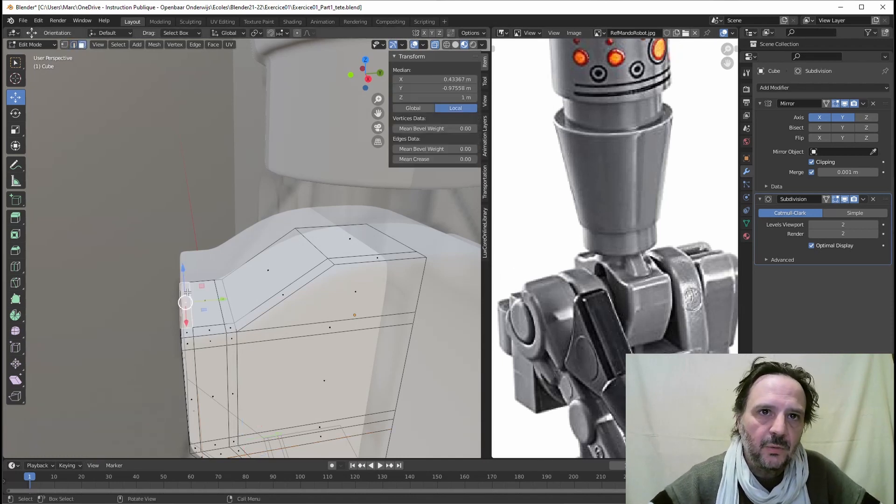
{"action": "middle_click_drag", "start_coordinate": [187, 302], "coordinate": [186, 293]}
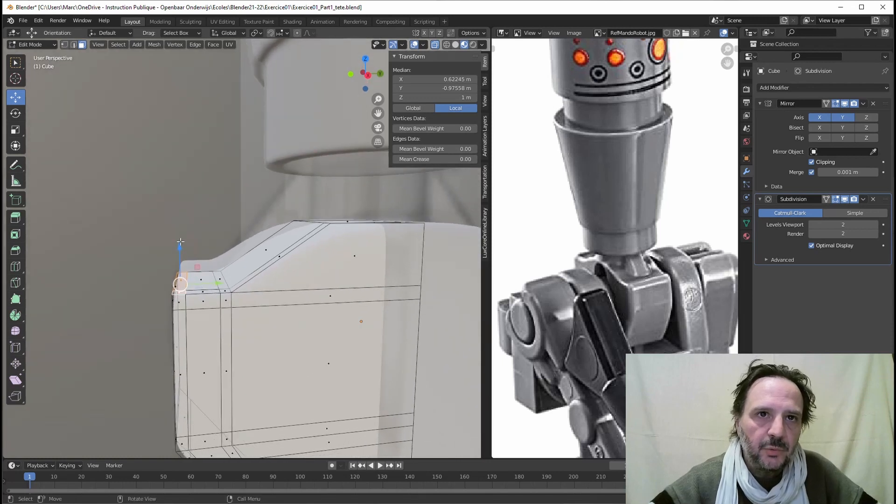
{"action": "left_click_drag", "start_coordinate": [179, 244], "coordinate": [180, 243]}
{"action": "middle_click_drag", "start_coordinate": [179, 244], "coordinate": [177, 246]}
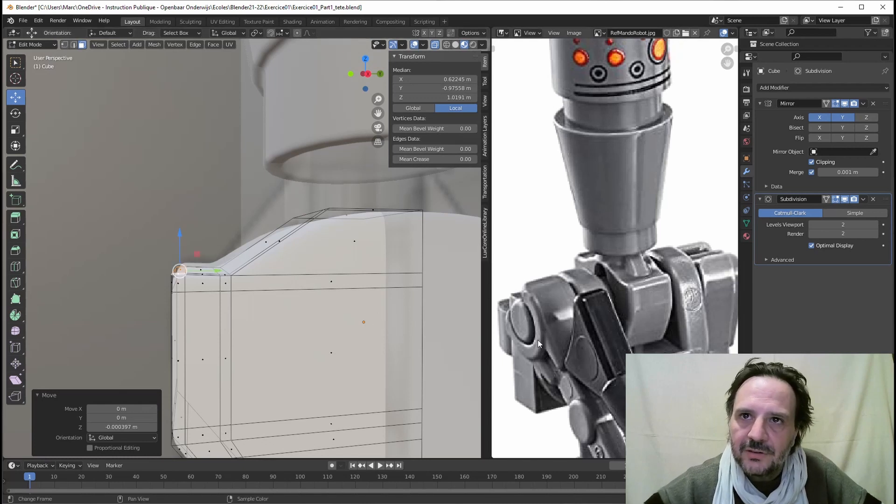
- Expand the scene collection list and exclude the ImagesRefMod collection from the view layer
{"action": "middle_click_drag", "start_coordinate": [206, 277], "coordinate": [232, 288]}
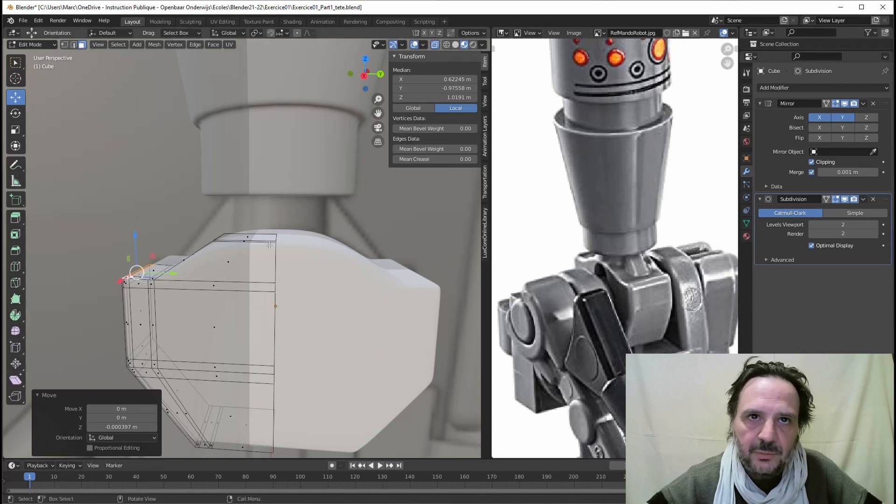
{"action": "middle_click_drag", "start_coordinate": [270, 244], "coordinate": [261, 273]}
{"action": "scroll", "coordinate": [226, 228], "scroll_direction": "up", "scroll_amount": 2}
{"action": "middle_click_drag", "start_coordinate": [219, 228], "coordinate": [229, 226]}
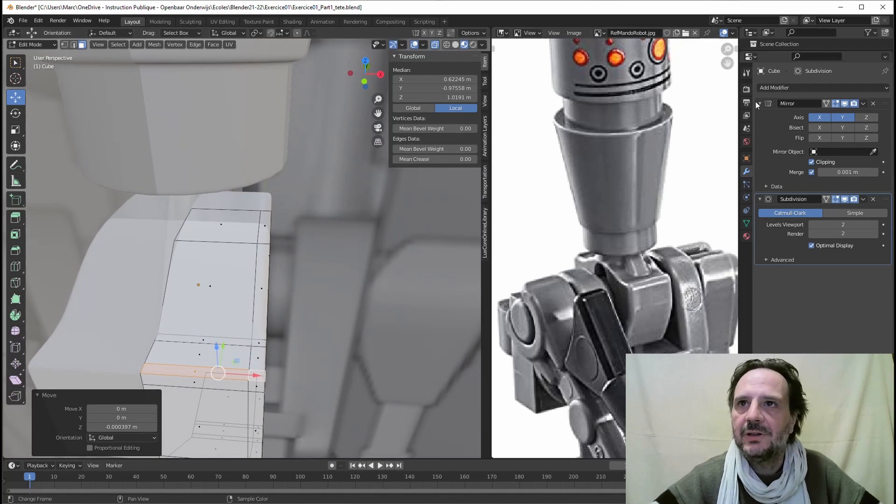
{"action": "left_click_drag", "start_coordinate": [772, 51], "coordinate": [775, 118]}
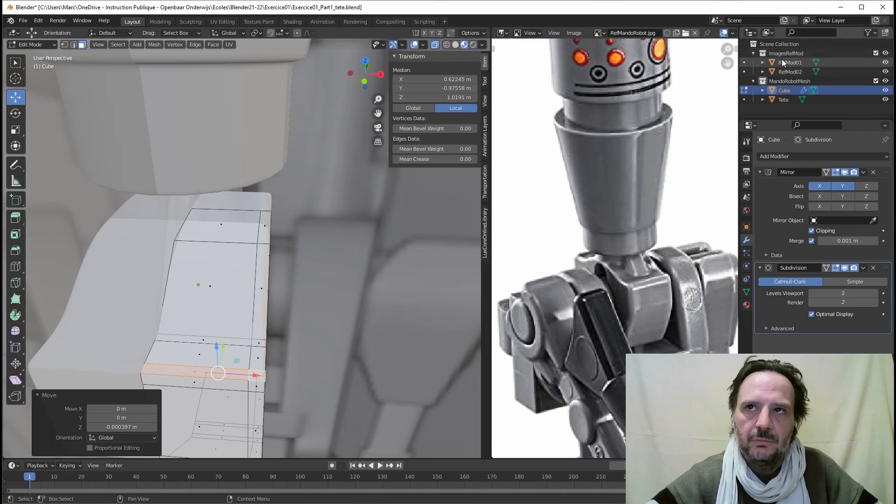
{"action": "left_click", "coordinate": [885, 53]}
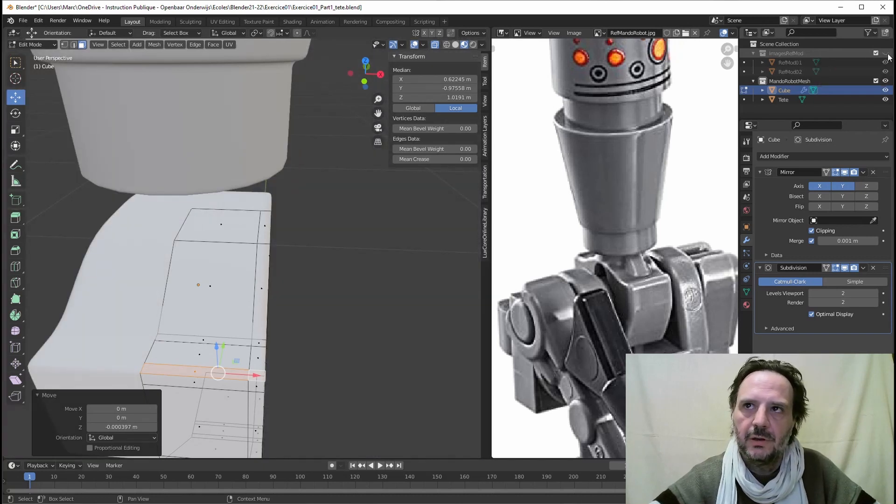
{"action": "left_click", "coordinate": [876, 54]}
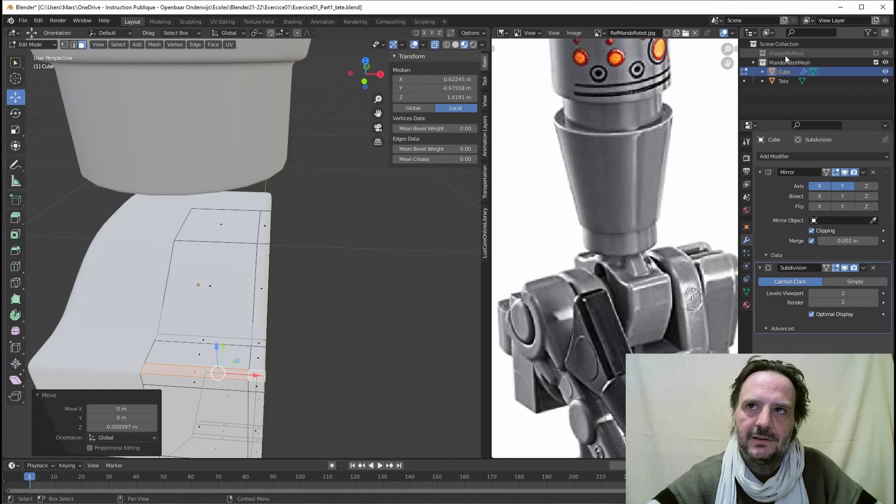
{"action": "middle_click_drag", "start_coordinate": [315, 194], "coordinate": [210, 197]}
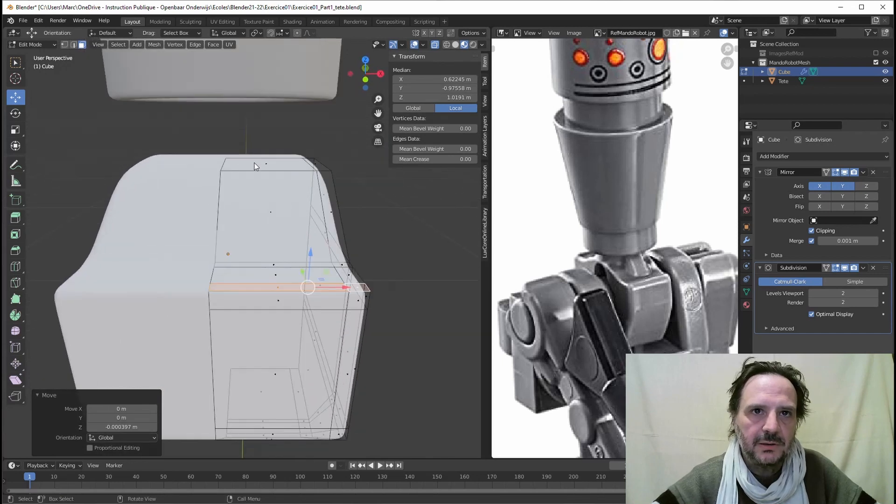
{"action": "middle_click_drag", "start_coordinate": [256, 166], "coordinate": [215, 187]}
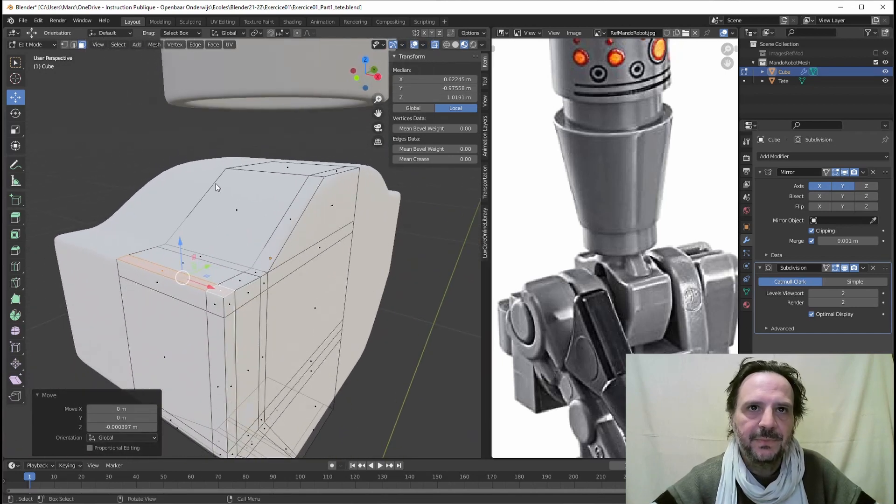
- Return to Object Mode and examine the smoothed block's edges and overall form below the neck from several angles
{"action": "scroll", "coordinate": [216, 187], "scroll_direction": "down", "scroll_amount": 2}
{"action": "key", "text": "Tab"}
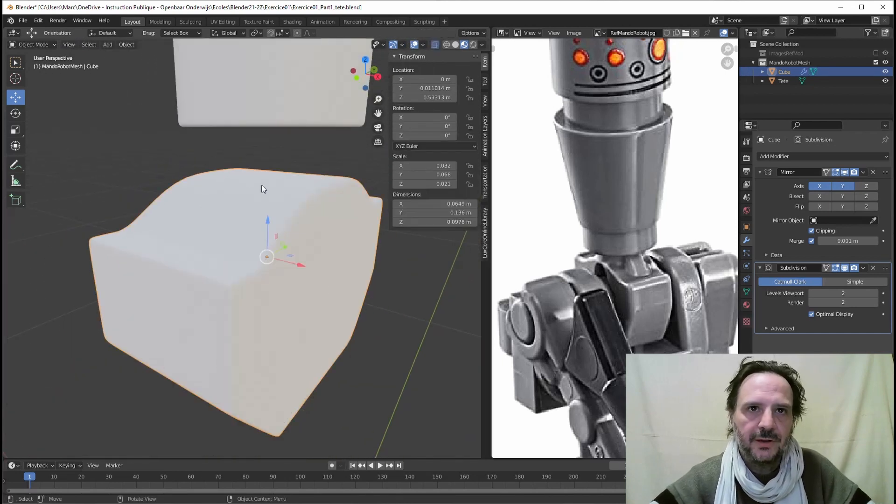
{"action": "middle_click_drag", "start_coordinate": [309, 243], "coordinate": [327, 219]}
{"action": "scroll", "coordinate": [326, 219], "scroll_direction": "down", "scroll_amount": 2}
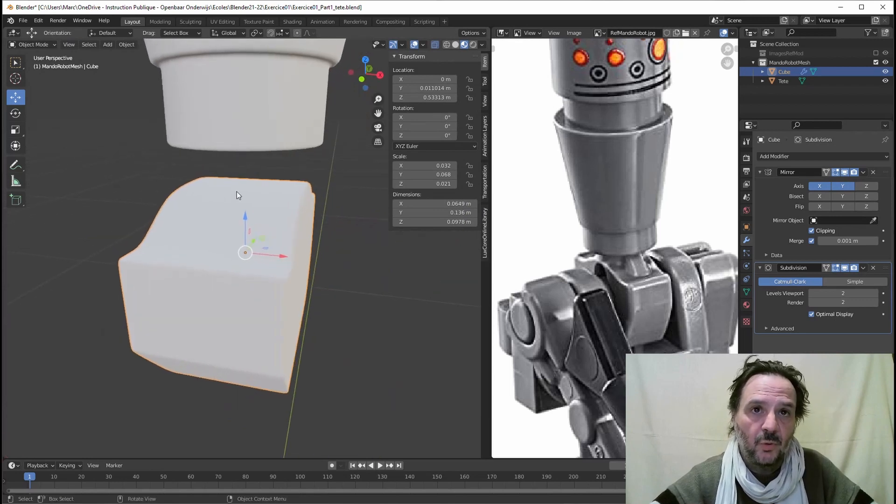
{"action": "scroll", "coordinate": [267, 223], "scroll_direction": "down", "scroll_amount": 3}
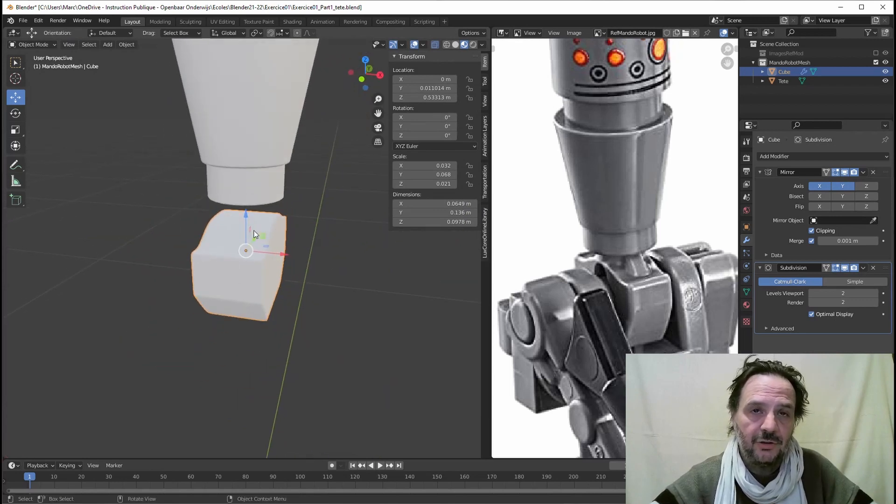
{"action": "middle_click_drag", "start_coordinate": [254, 230], "coordinate": [306, 216]}
{"action": "scroll", "coordinate": [258, 240], "scroll_direction": "up", "scroll_amount": 4}
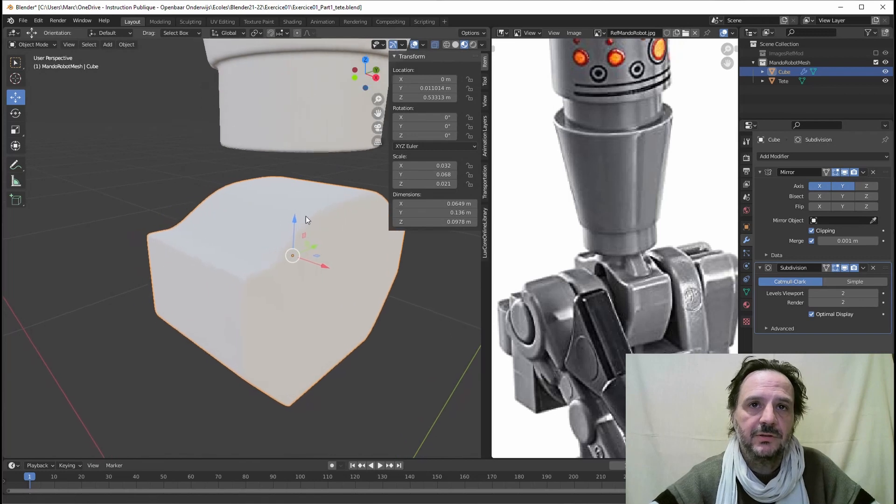
- Isolate the torso block in local view and add a loop cut near the lower end of its sloped section with factor -0.611
{"action": "left_click", "coordinate": [70, 44]}
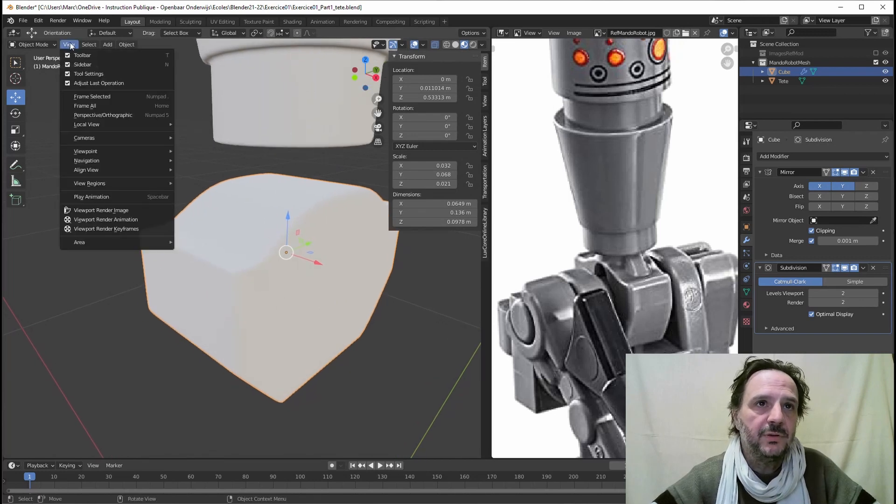
{"action": "mouse_move", "coordinate": [77, 123]}
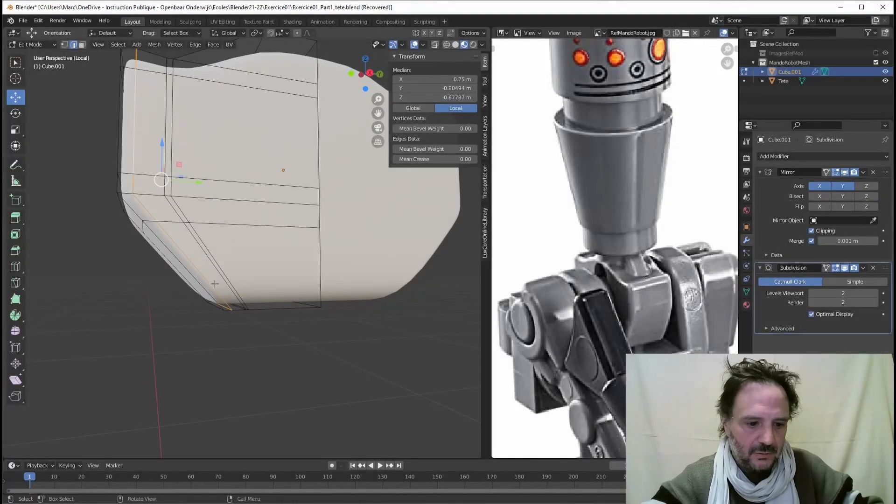
{"action": "key", "text": "ctrl+r"}
{"action": "left_click", "coordinate": [216, 284]}
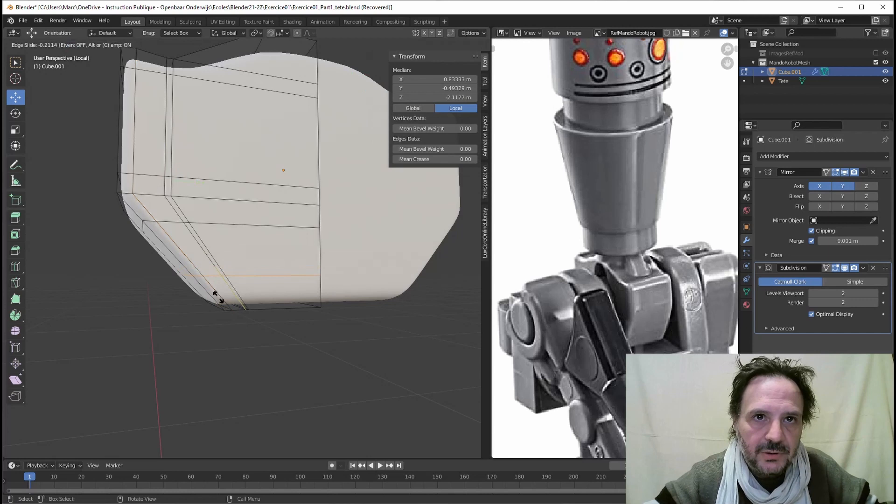
{"action": "left_click", "coordinate": [223, 321]}
{"action": "middle_click_drag", "start_coordinate": [223, 321], "coordinate": [234, 251]}
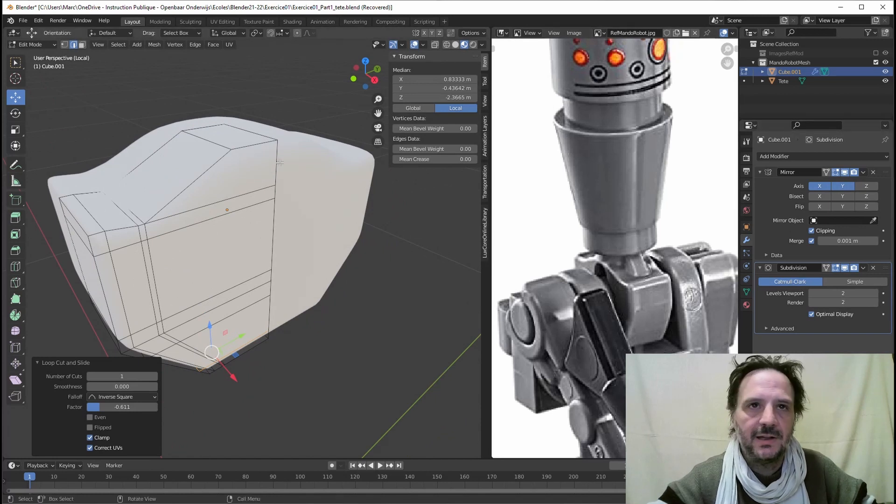
{"action": "middle_click_drag", "start_coordinate": [197, 214], "coordinate": [250, 173]}
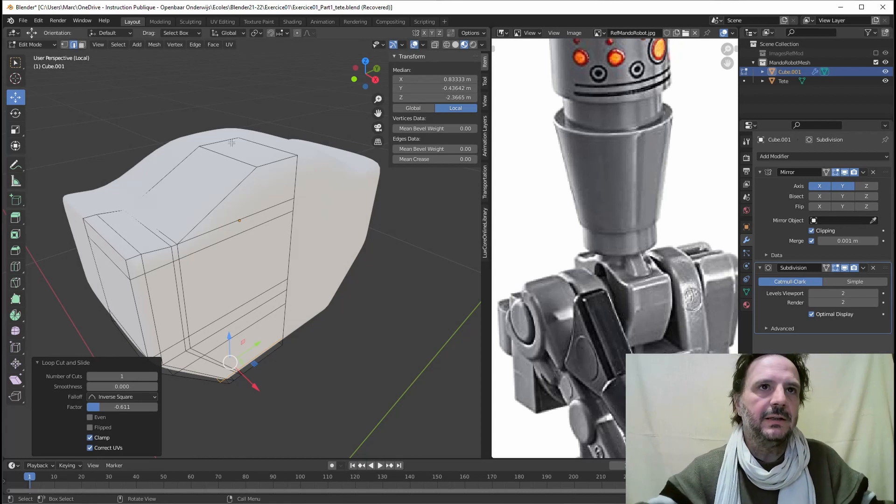
- Save the project as a new file named Exercice01_Part2_Cou.blend in the Exercice01 folder
{"action": "left_click", "coordinate": [26, 21]}
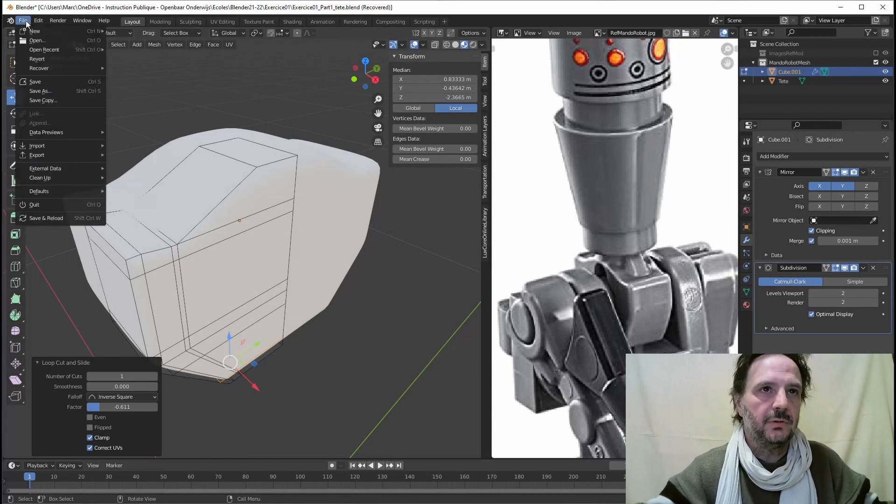
{"action": "left_click", "coordinate": [58, 93]}
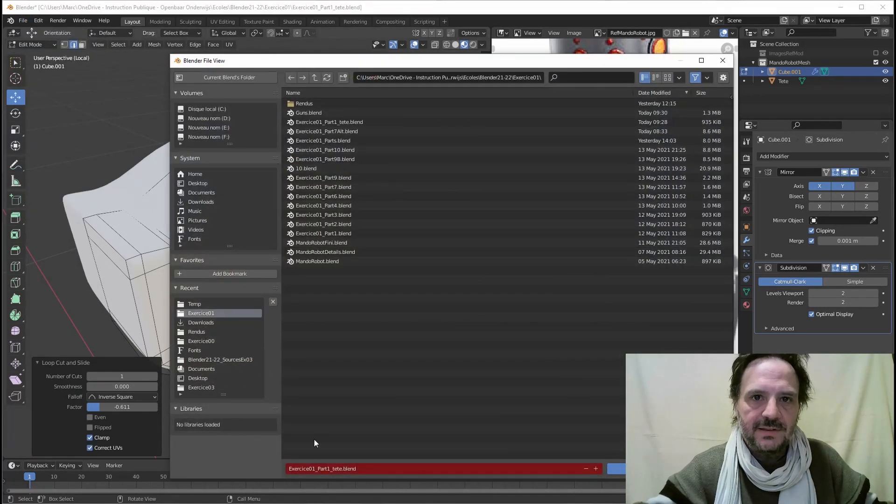
{"action": "left_click", "coordinate": [333, 467]}
{"action": "left_click_drag", "start_coordinate": [333, 469], "coordinate": [340, 468]}
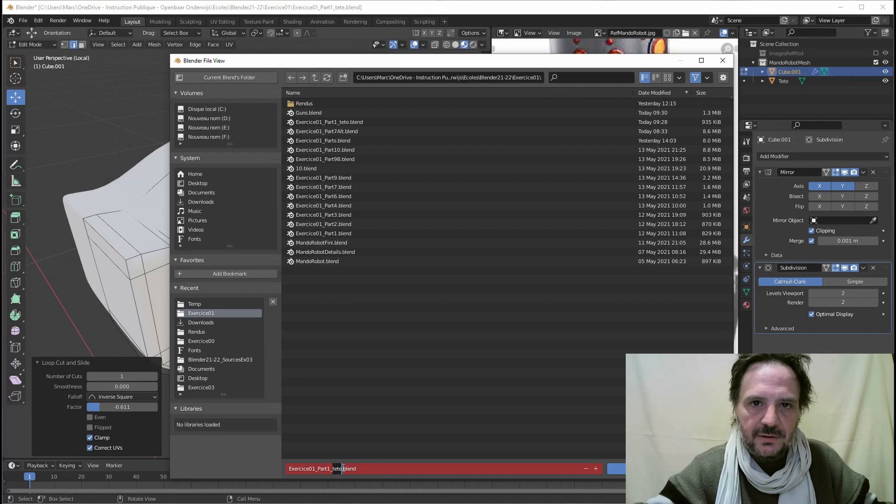
{"action": "type", "text": "Cou"}
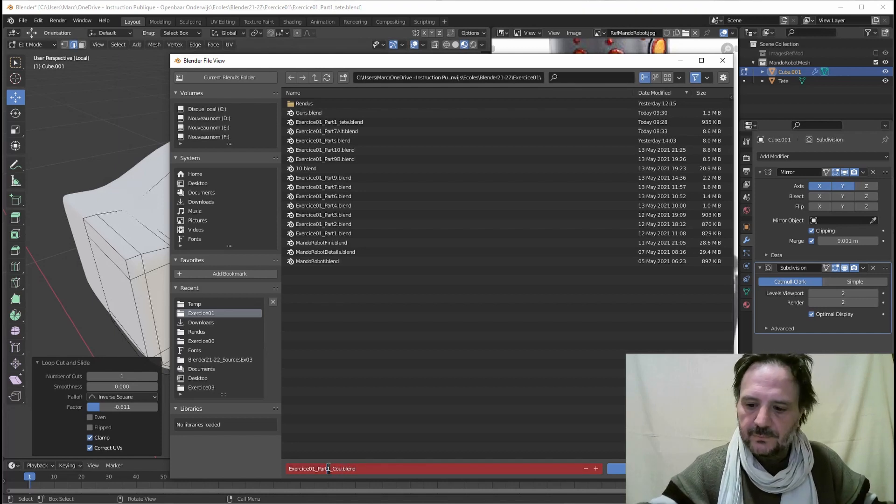
{"action": "key", "text": "Return"}
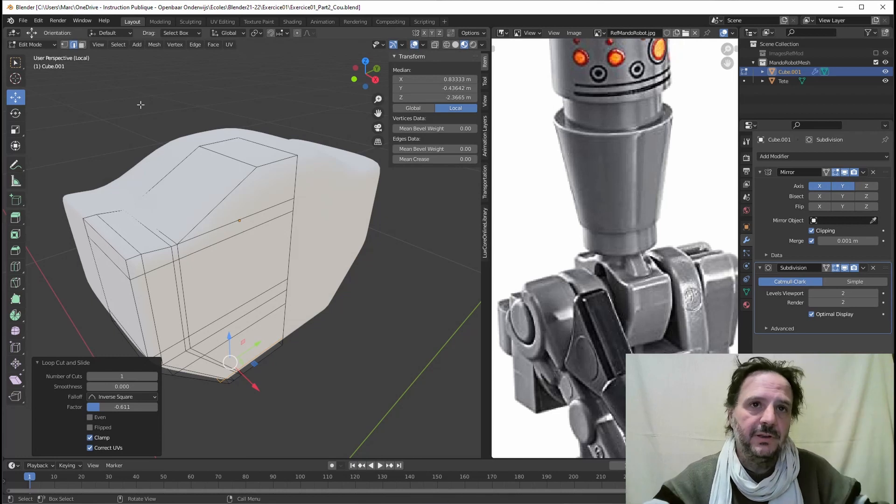
- Disable Optimal Display on the Subdivision modifier and enable the Wireframe overlay to show the block's full subdivided topology
{"action": "middle_click_drag", "start_coordinate": [209, 207], "coordinate": [216, 190]}
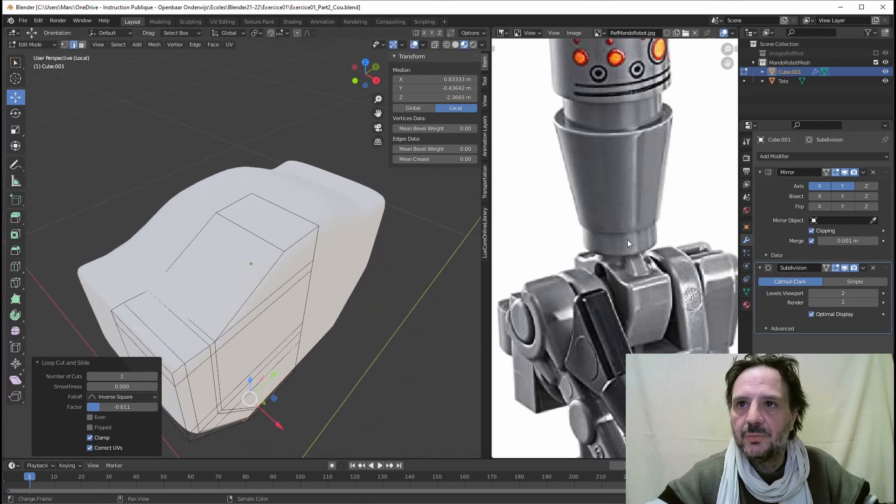
{"action": "left_click", "coordinate": [812, 314]}
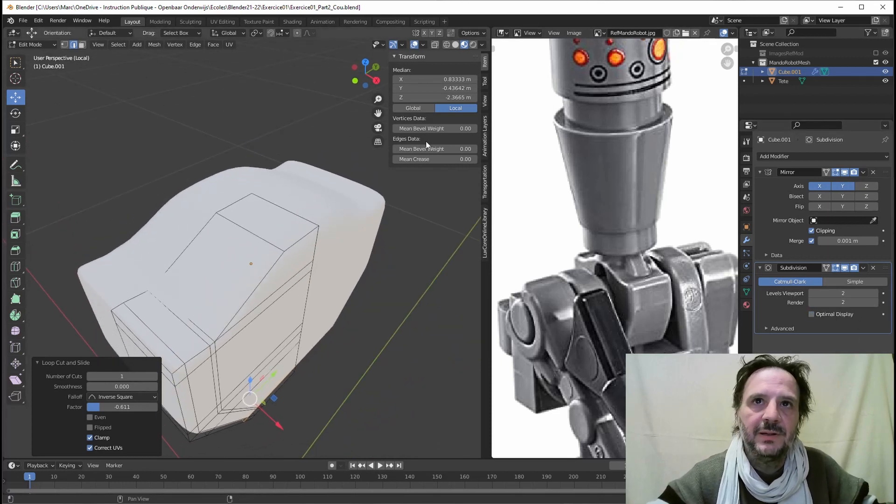
{"action": "left_click", "coordinate": [421, 45]}
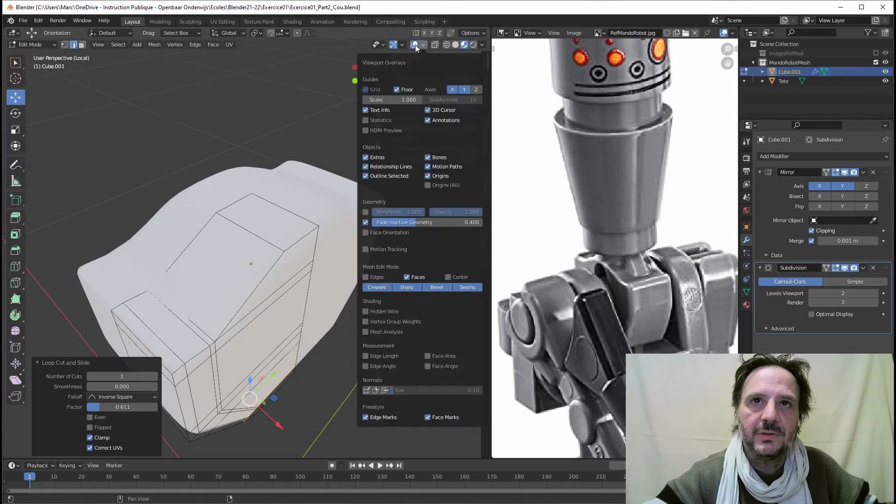
{"action": "left_click", "coordinate": [415, 47]}
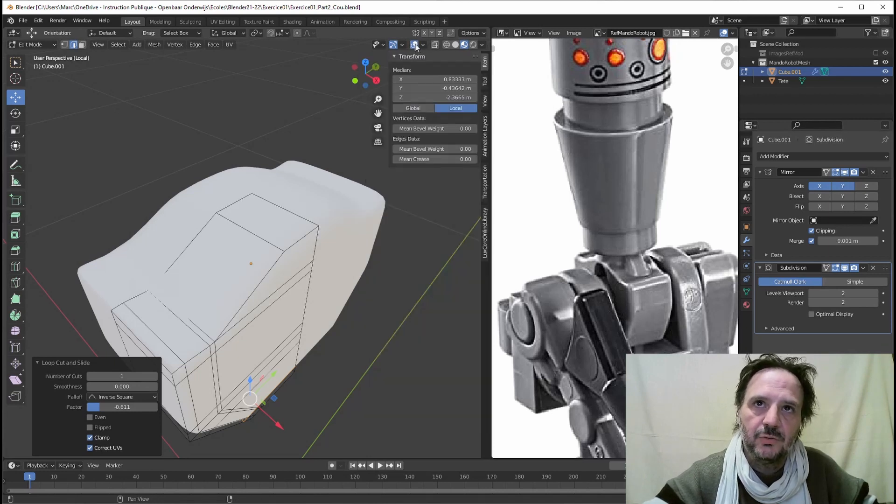
{"action": "left_click", "coordinate": [422, 45]}
{"action": "left_click", "coordinate": [366, 212]}
{"action": "middle_click_drag", "start_coordinate": [303, 217], "coordinate": [197, 220]}
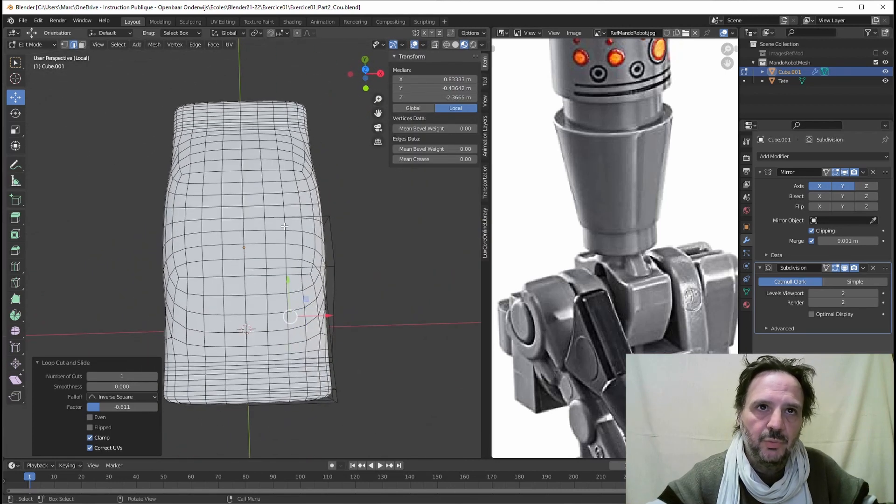
{"action": "middle_click_drag", "start_coordinate": [282, 194], "coordinate": [251, 238]}
- Set the Subdivision modifier's viewport level to 1, inspect the block's topology, and return to Object Mode
{"action": "left_click", "coordinate": [812, 293]}
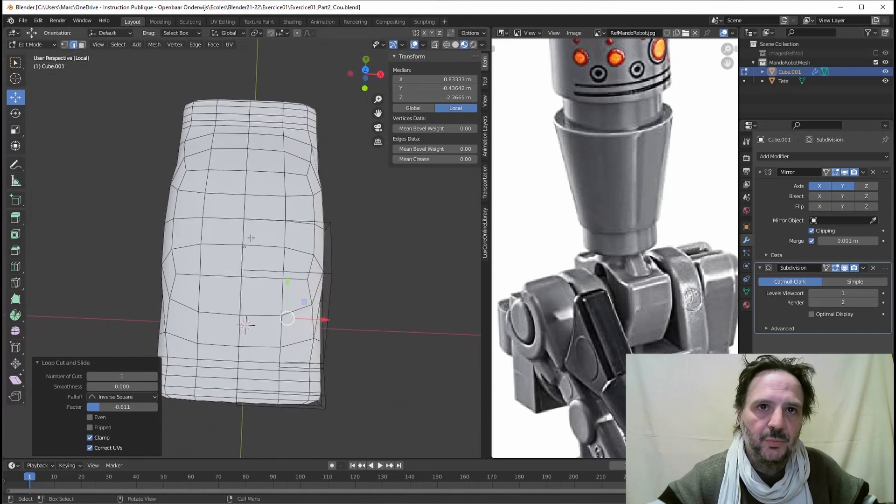
{"action": "middle_click_drag", "start_coordinate": [236, 205], "coordinate": [355, 171]}
{"action": "scroll", "coordinate": [262, 247], "scroll_direction": "up", "scroll_amount": 1}
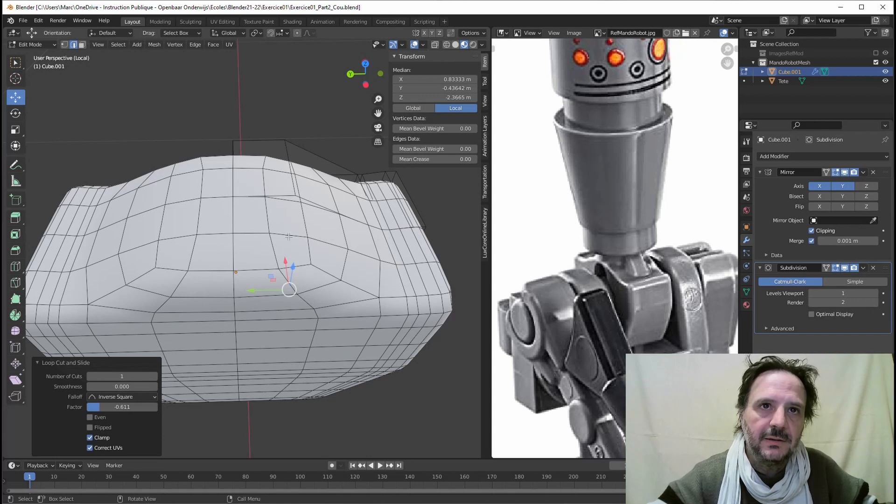
{"action": "middle_click_drag", "start_coordinate": [288, 236], "coordinate": [177, 206]}
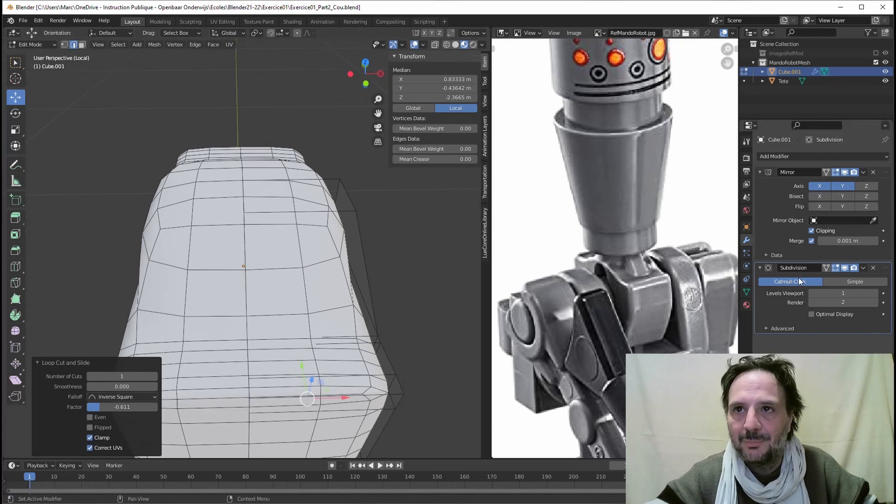
{"action": "middle_click_drag", "start_coordinate": [309, 209], "coordinate": [284, 261]}
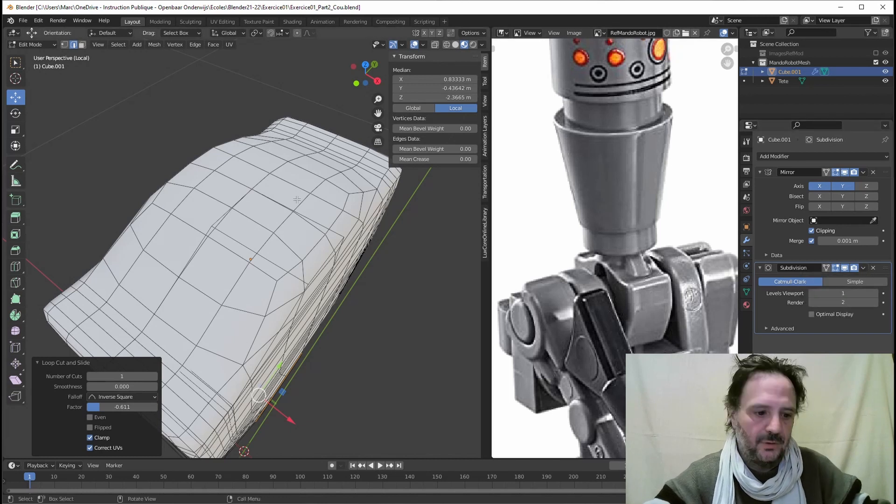
{"action": "key", "text": "Tab"}
- Try to apply the Subdivision modifier ahead of the Mirror modifier, and undo it
{"action": "left_click", "coordinate": [861, 268]}
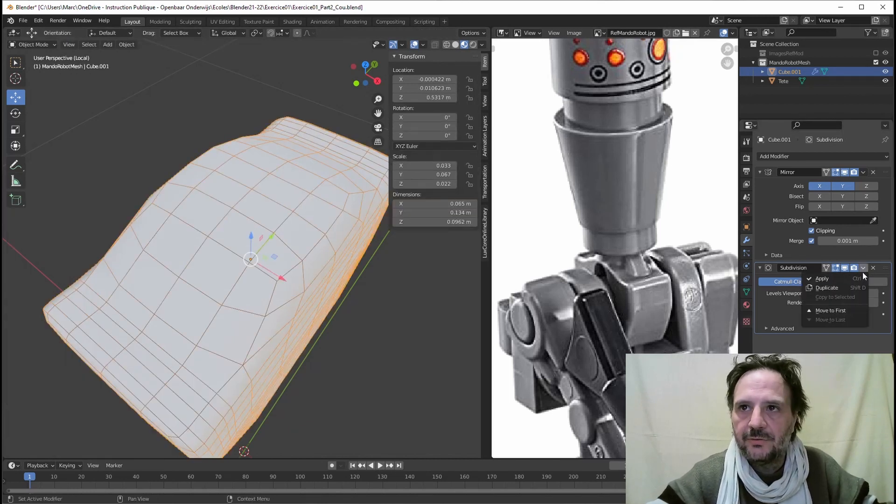
{"action": "left_click", "coordinate": [822, 279]}
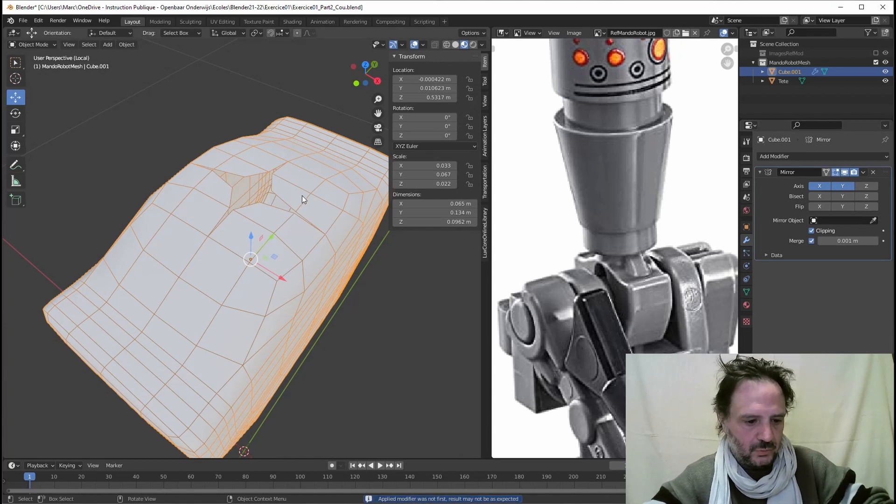
{"action": "key", "text": "ctrl+1"}
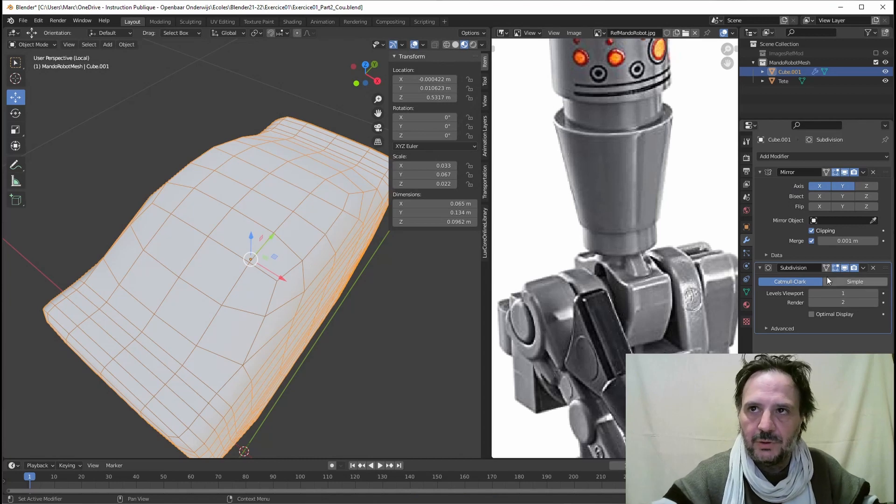
- Apply the block's Mirror modifier first, followed by its Subdivision modifier
{"action": "left_click", "coordinate": [863, 173]}
{"action": "left_click", "coordinate": [827, 185]}
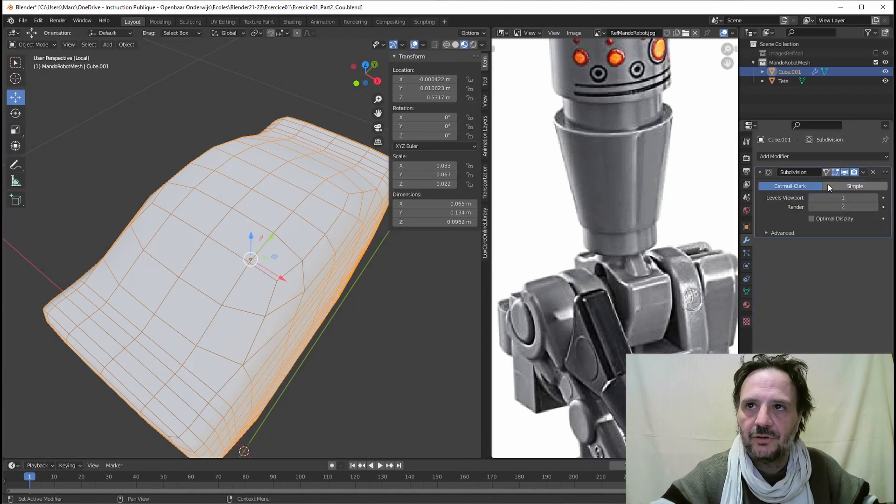
{"action": "left_click", "coordinate": [863, 172]}
{"action": "left_click", "coordinate": [819, 193]}
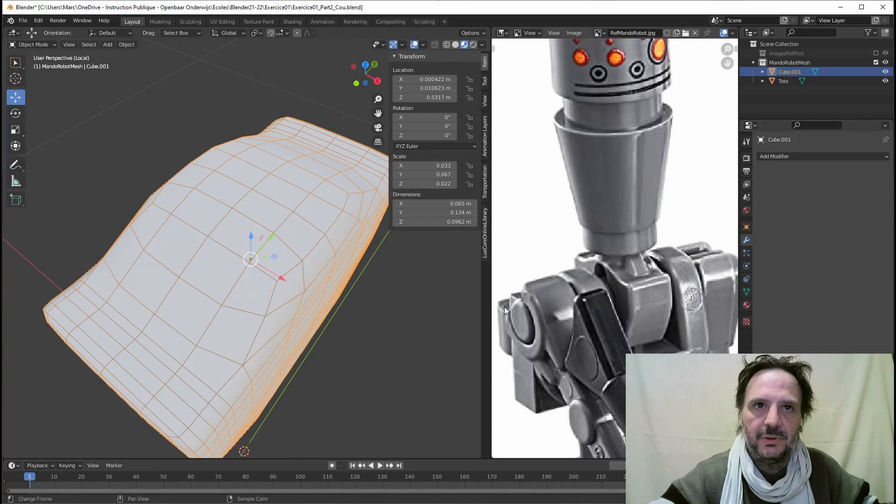
- Disable the Wireframe overlay in the 3D viewport and view the block from above its top surface
{"action": "middle_click_drag", "start_coordinate": [243, 224], "coordinate": [299, 113]}
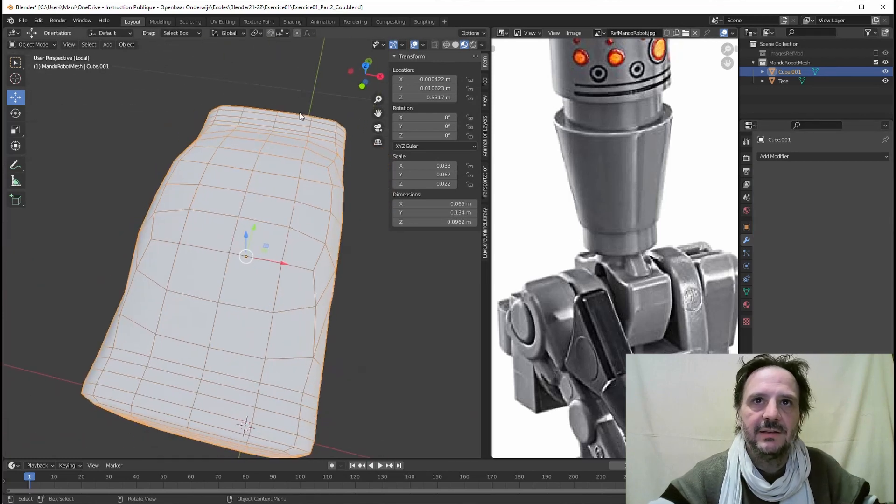
{"action": "left_click", "coordinate": [423, 43]}
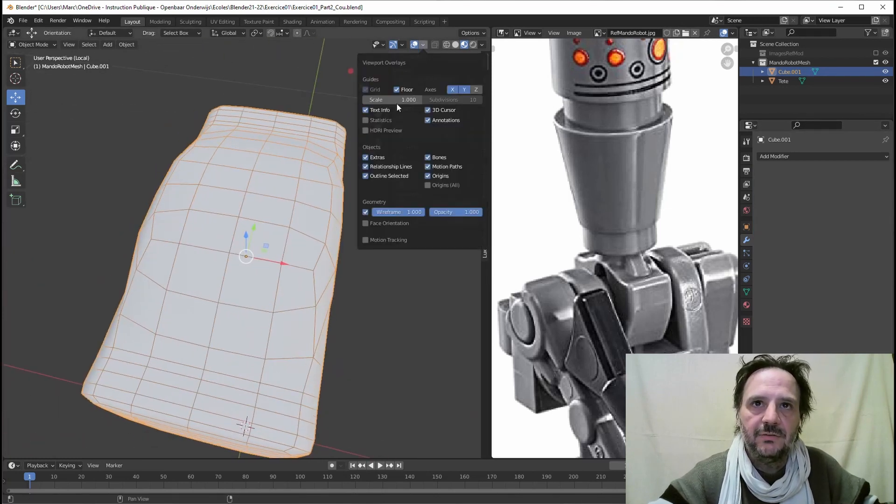
{"action": "left_click", "coordinate": [365, 212]}
{"action": "middle_click_drag", "start_coordinate": [280, 216], "coordinate": [234, 212]}
- Enter Edit Mode with face selection and select the outer ring of twelve faces around a four-by-four patch on the block's top
{"action": "key", "text": "Tab"}
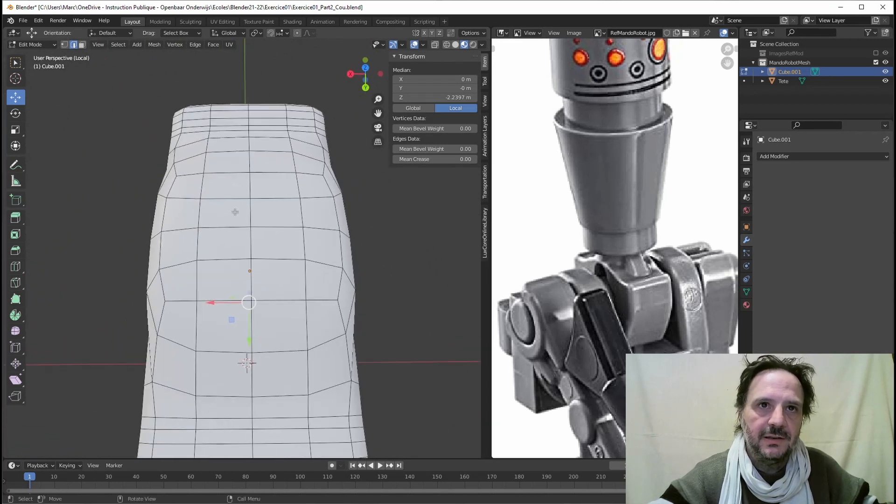
{"action": "left_click", "coordinate": [82, 44]}
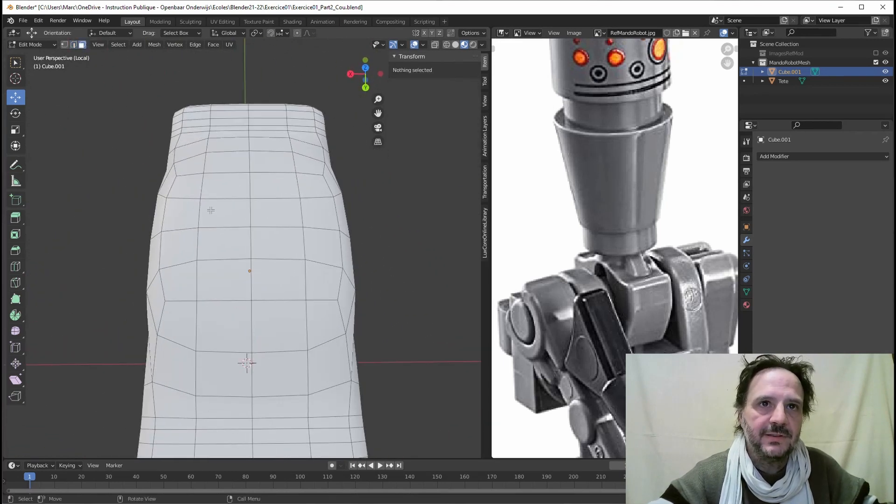
{"action": "left_click", "coordinate": [192, 188]}
{"action": "left_click", "coordinate": [188, 209], "text": "shift"}
{"action": "left_click", "coordinate": [186, 247], "text": "shift"}
{"action": "left_click", "coordinate": [187, 281], "text": "shift"}
{"action": "left_click", "coordinate": [228, 282], "text": "shift"}
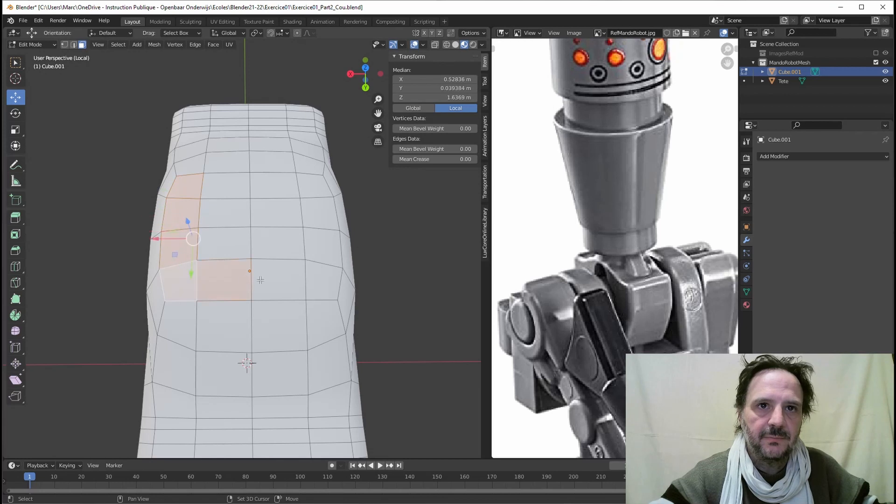
{"action": "left_click", "coordinate": [282, 280], "text": "shift"}
{"action": "left_click", "coordinate": [313, 279], "text": "shift"}
{"action": "left_click", "coordinate": [315, 212], "text": "shift"}
{"action": "left_click", "coordinate": [322, 243], "text": "shift"}
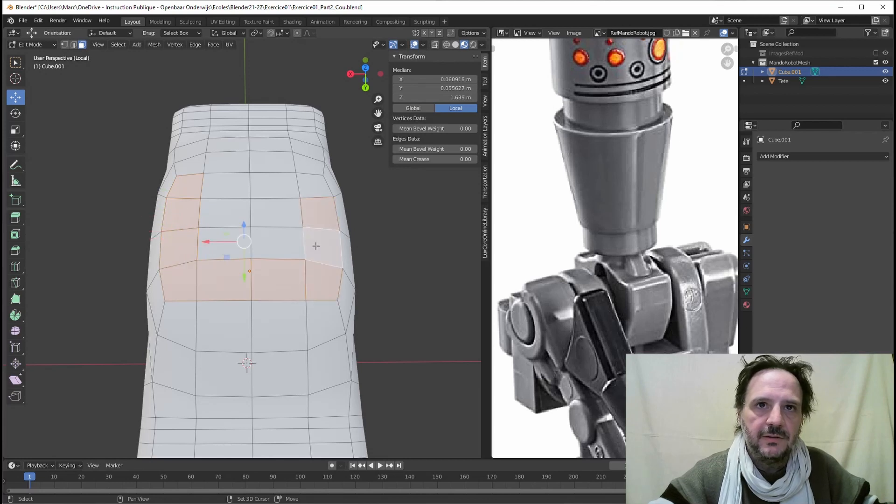
{"action": "left_click", "coordinate": [317, 190], "text": "shift"}
{"action": "left_click", "coordinate": [281, 186], "text": "shift"}
{"action": "left_click", "coordinate": [223, 189], "text": "shift"}
- Add the four inner faces to the selection so the whole four-by-four patch on the block's top is selected
{"action": "left_click", "coordinate": [219, 213], "text": "shift"}
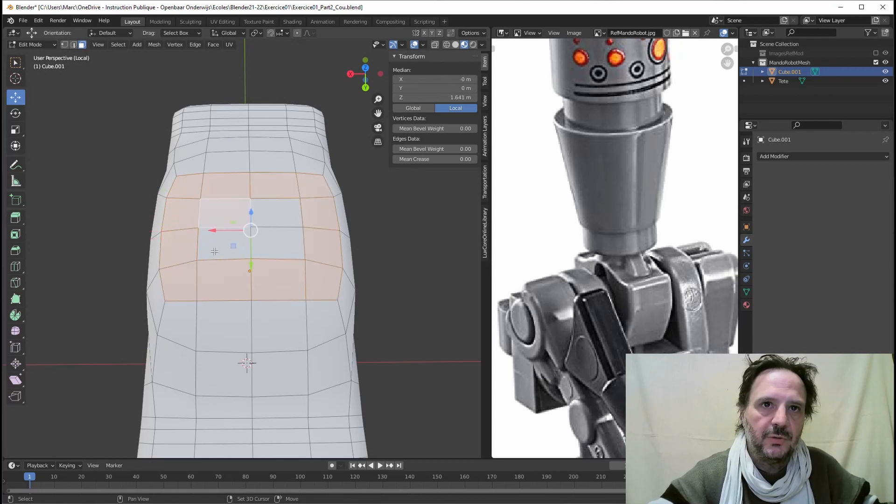
{"action": "left_click", "coordinate": [224, 244], "text": "shift"}
{"action": "left_click", "coordinate": [275, 244], "text": "shift"}
{"action": "left_click", "coordinate": [275, 213], "text": "shift"}
{"action": "middle_click_drag", "start_coordinate": [275, 213], "coordinate": [201, 185]}
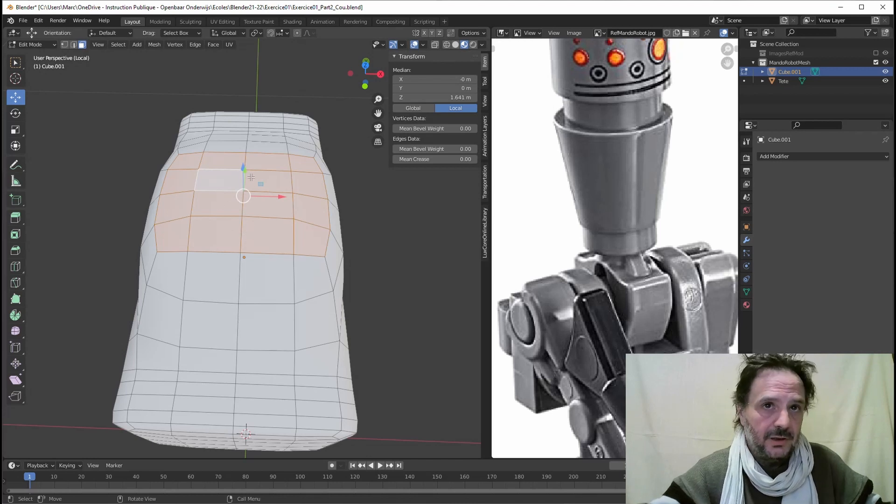
{"action": "middle_click_drag", "start_coordinate": [265, 233], "coordinate": [188, 324]}
{"action": "scroll", "coordinate": [257, 254], "scroll_direction": "up", "scroll_amount": 2}
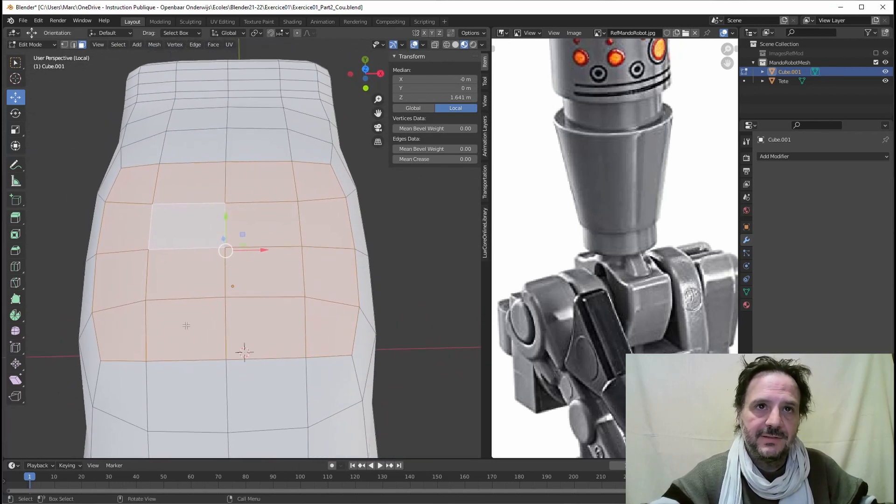
{"action": "scroll", "coordinate": [248, 256], "scroll_direction": "down", "scroll_amount": 2}
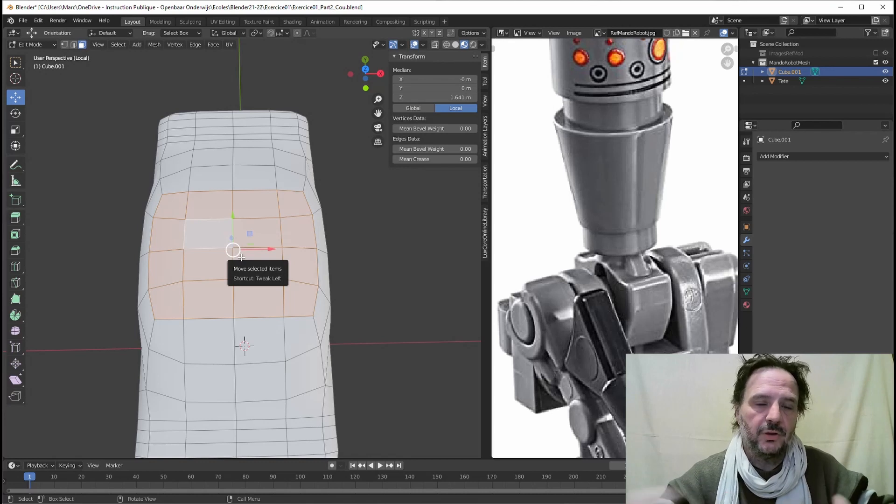
- Find the LoopTools add-on in the preferences, enable it, and close the preferences
{"action": "left_click", "coordinate": [42, 19]}
{"action": "left_click", "coordinate": [58, 150]}
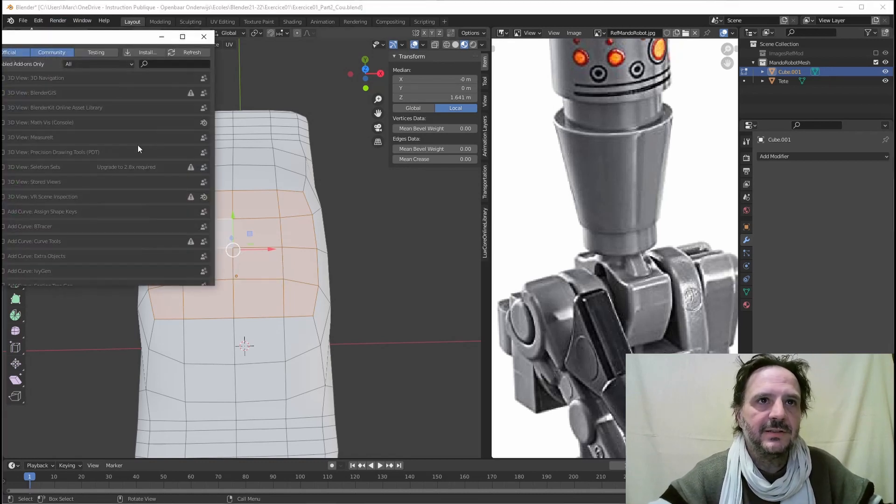
{"action": "left_click_drag", "start_coordinate": [80, 38], "coordinate": [190, 49]}
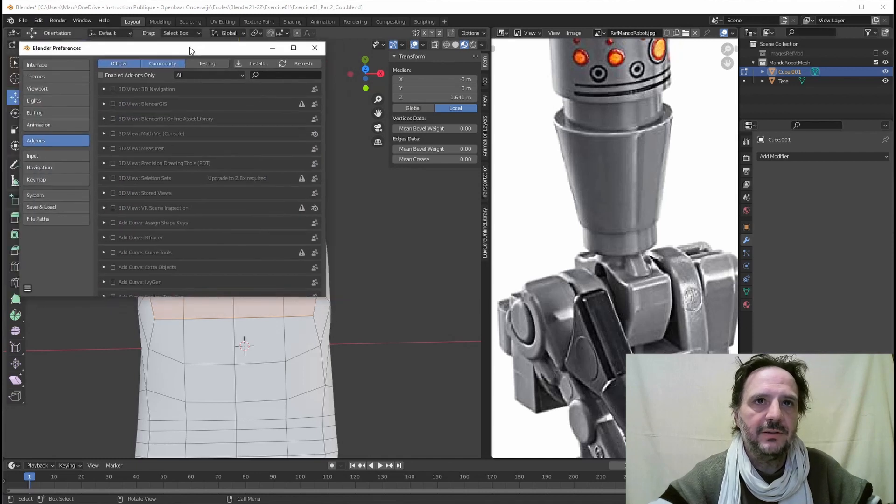
{"action": "left_click", "coordinate": [270, 76]}
{"action": "type", "text": "lopp"}
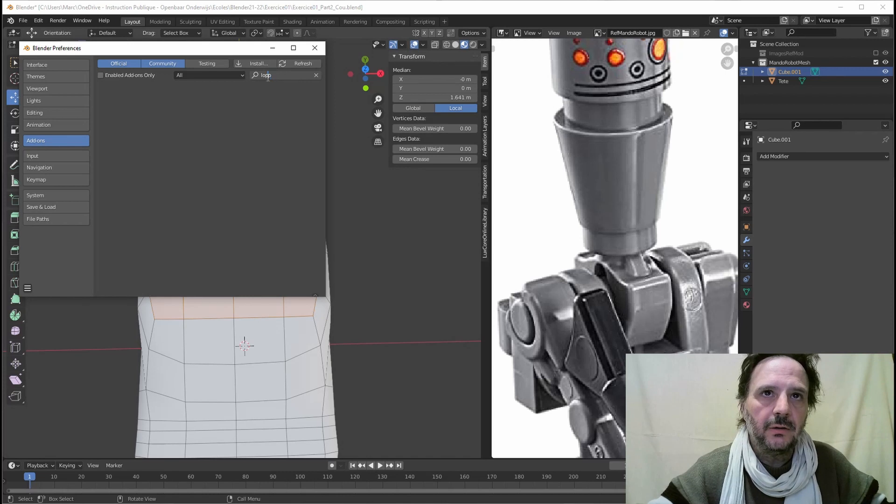
{"action": "key", "text": "Return"}
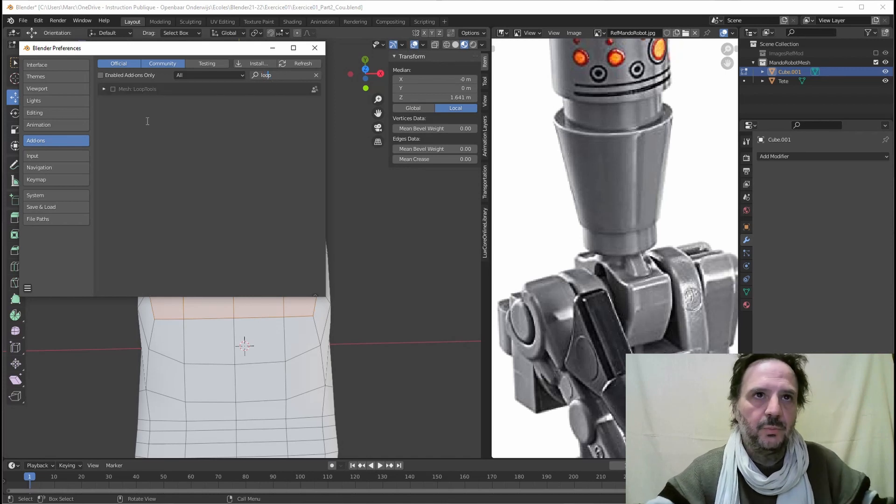
{"action": "left_click", "coordinate": [113, 90]}
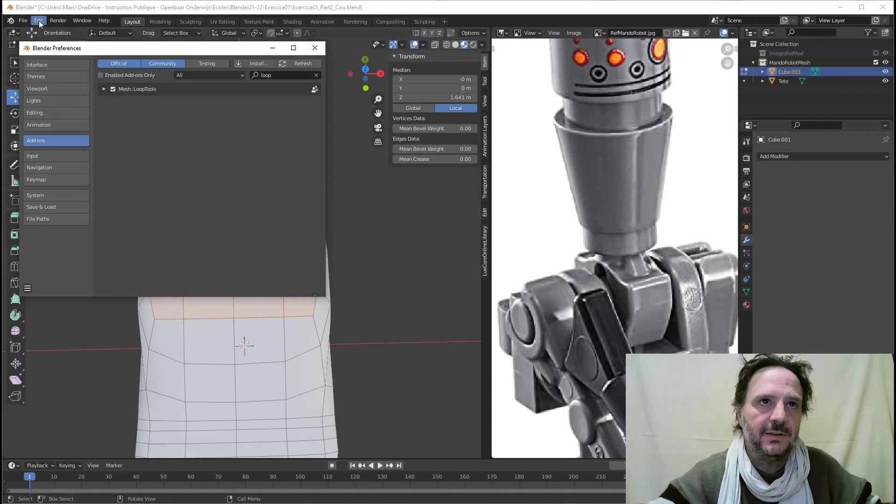
{"action": "left_click", "coordinate": [315, 48]}
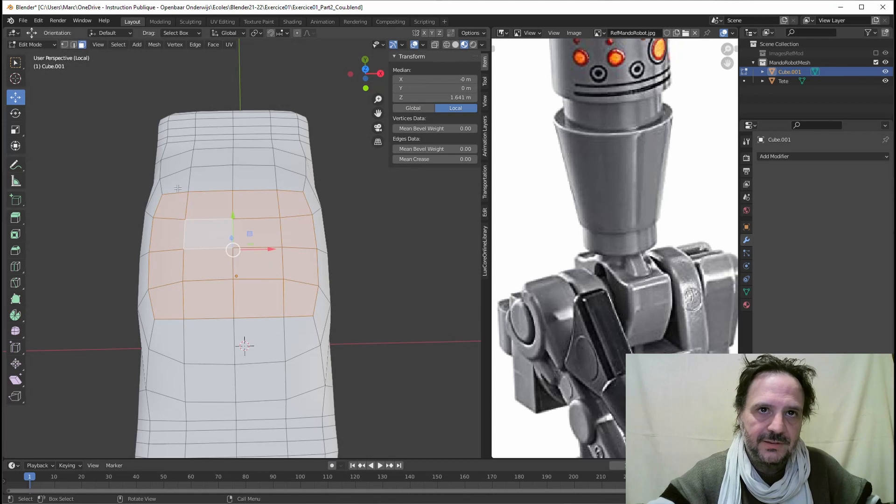
- Try to reshape the selected top face patch into a circle with LoopTools Circle
{"action": "right_click", "coordinate": [207, 203]}
{"action": "mouse_move", "coordinate": [199, 208]}
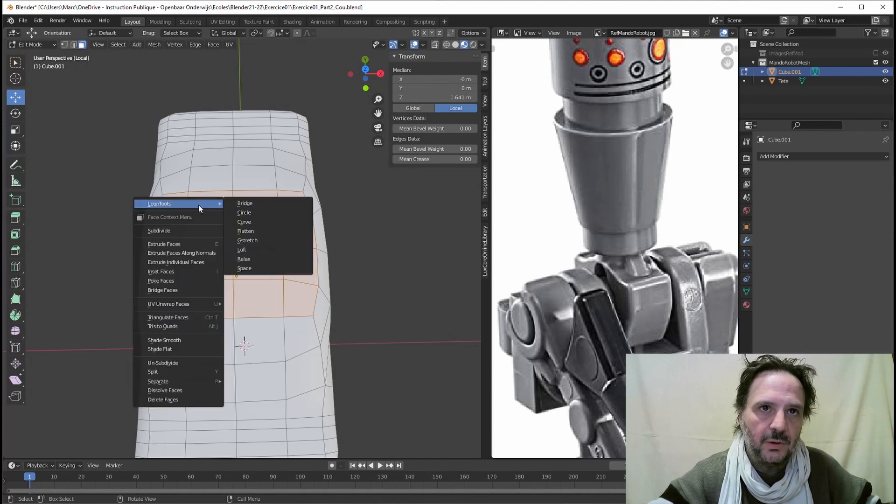
{"action": "left_click", "coordinate": [249, 214]}
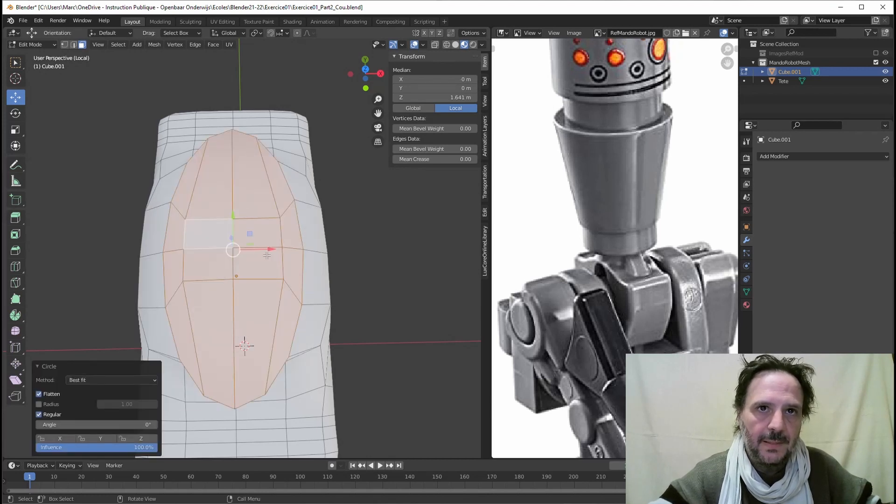
- Apply the block's scale in Object Mode and return to Edit Mode with the top patch still selected
{"action": "middle_click_drag", "start_coordinate": [284, 238], "coordinate": [237, 234]}
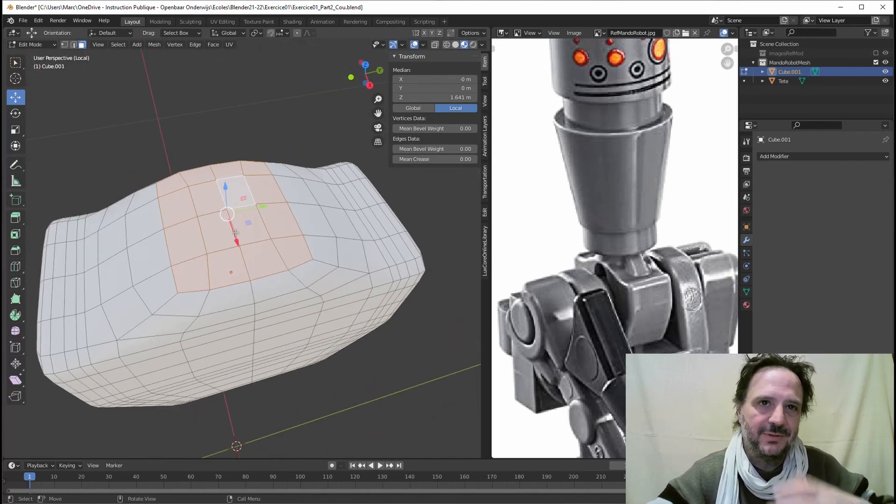
{"action": "key", "text": "Tab"}
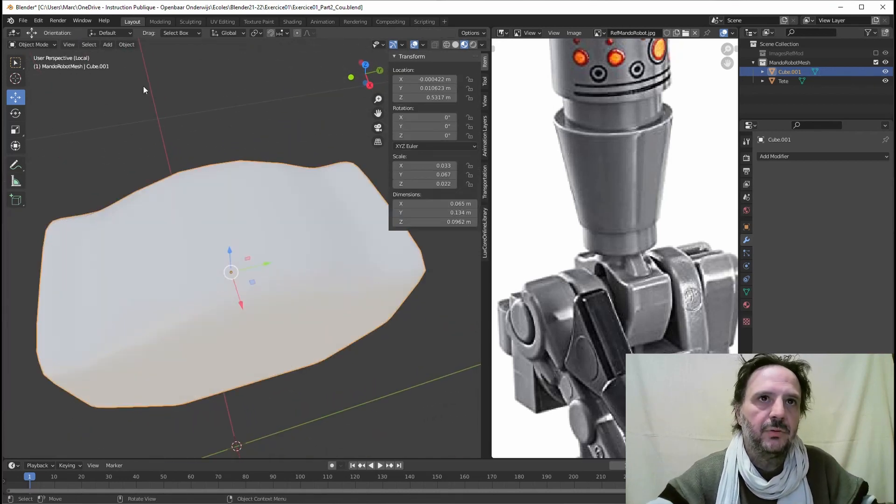
{"action": "left_click", "coordinate": [127, 44]}
{"action": "mouse_move", "coordinate": [142, 93]}
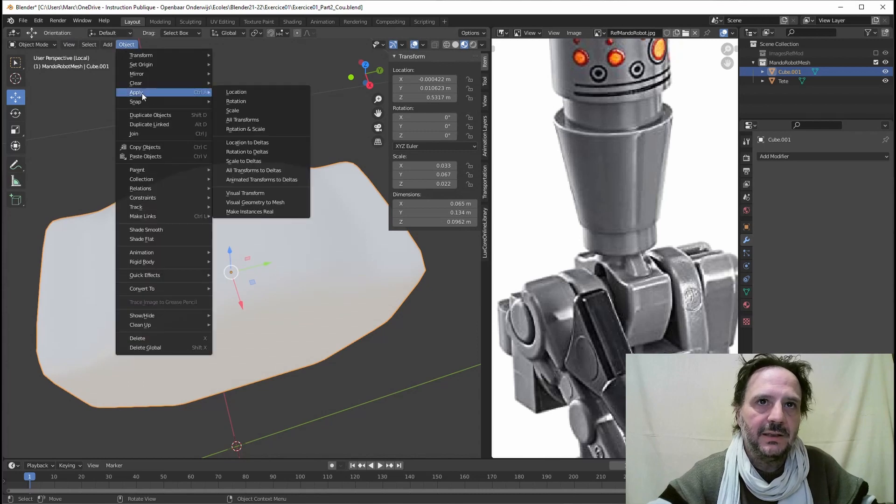
{"action": "left_click", "coordinate": [228, 111]}
{"action": "key", "text": "Tab"}
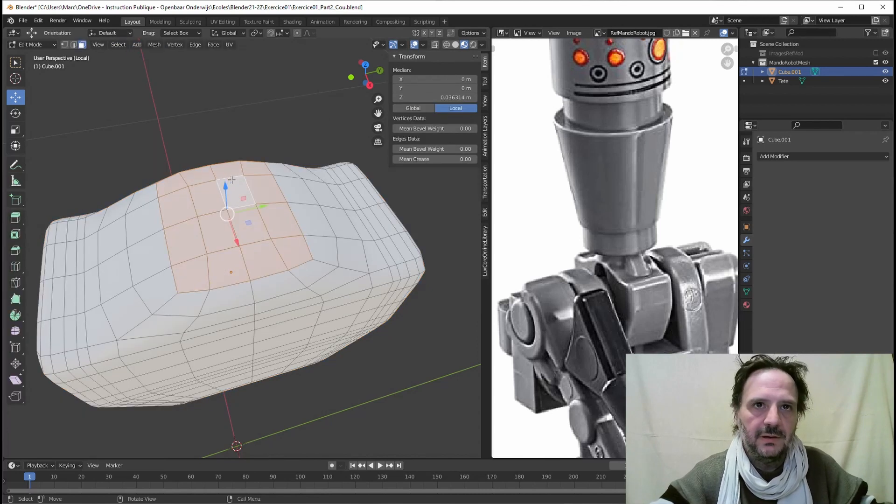
- Reshape the selected top face patch into a circle with LoopTools Circle
{"action": "middle_click_drag", "start_coordinate": [276, 168], "coordinate": [314, 194]}
{"action": "right_click", "coordinate": [260, 224]}
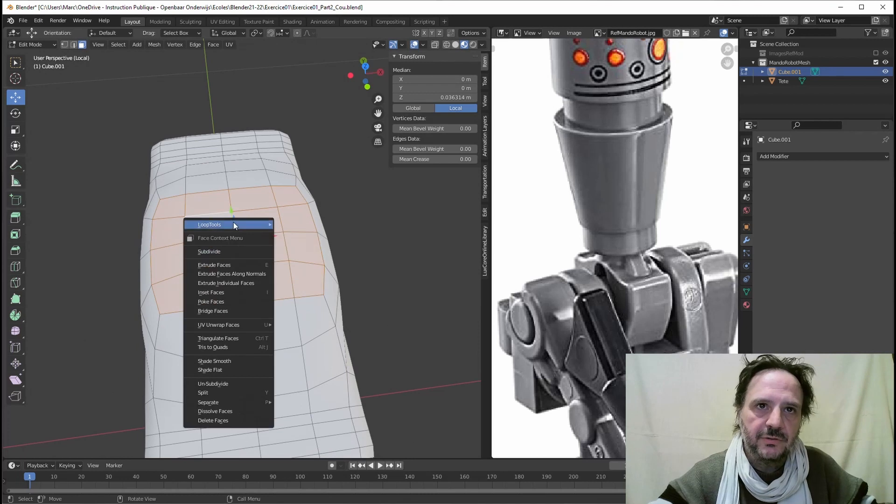
{"action": "mouse_move", "coordinate": [232, 223]}
{"action": "left_click", "coordinate": [294, 233]}
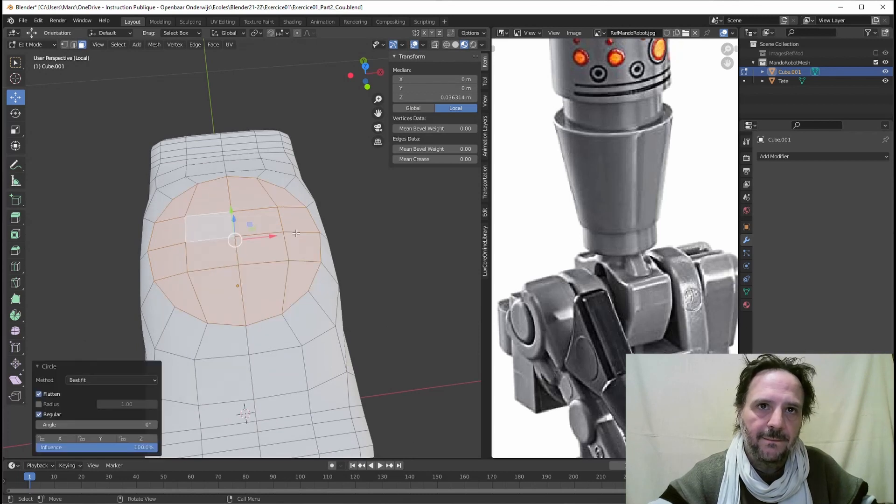
- Extrude the circular patch upward about 0.029 m to form the neck base
{"action": "middle_click_drag", "start_coordinate": [280, 204], "coordinate": [297, 218]}
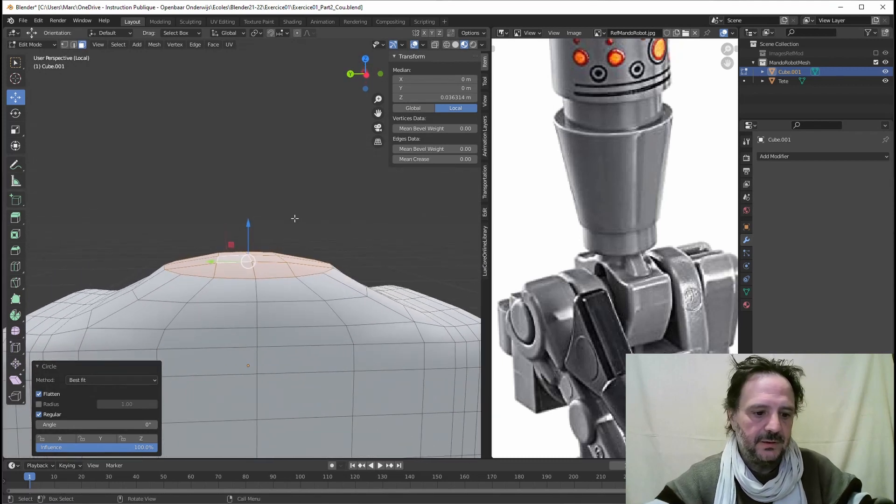
{"action": "key", "text": "e"}
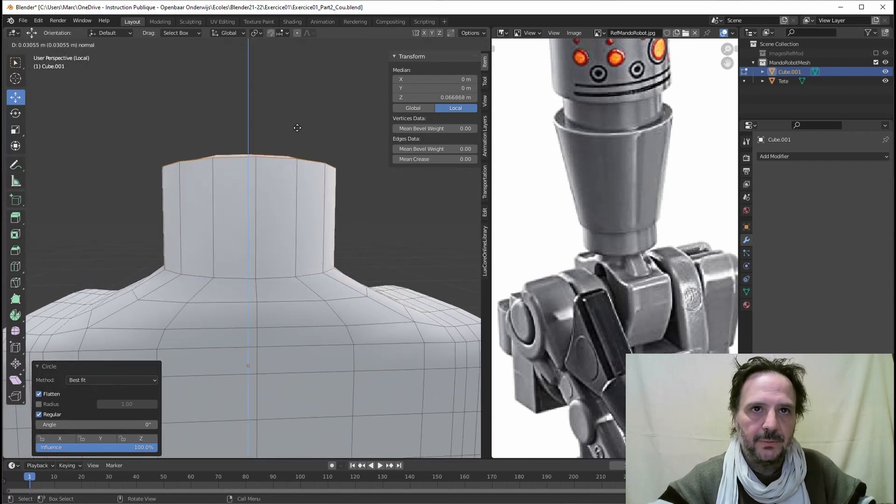
{"action": "left_click", "coordinate": [303, 155]}
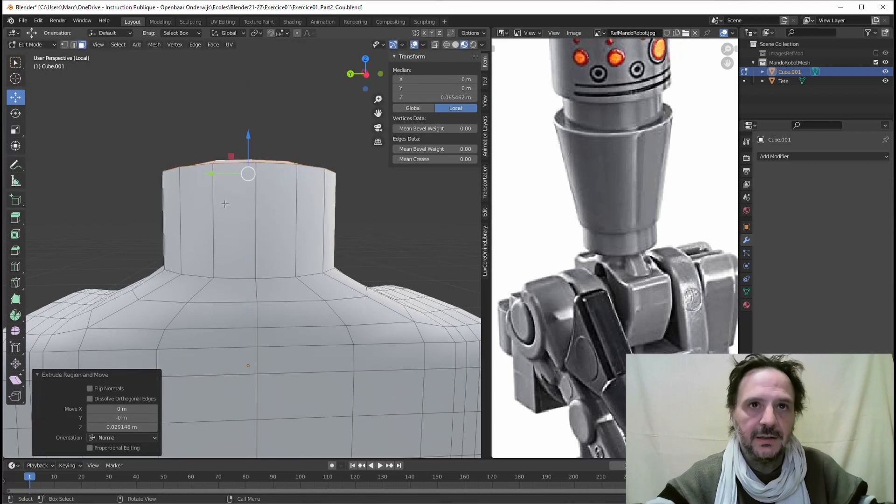
- Flatten the neck base's top faces by scaling them along Z to about 0.022
{"action": "middle_click_drag", "start_coordinate": [224, 204], "coordinate": [219, 200]}
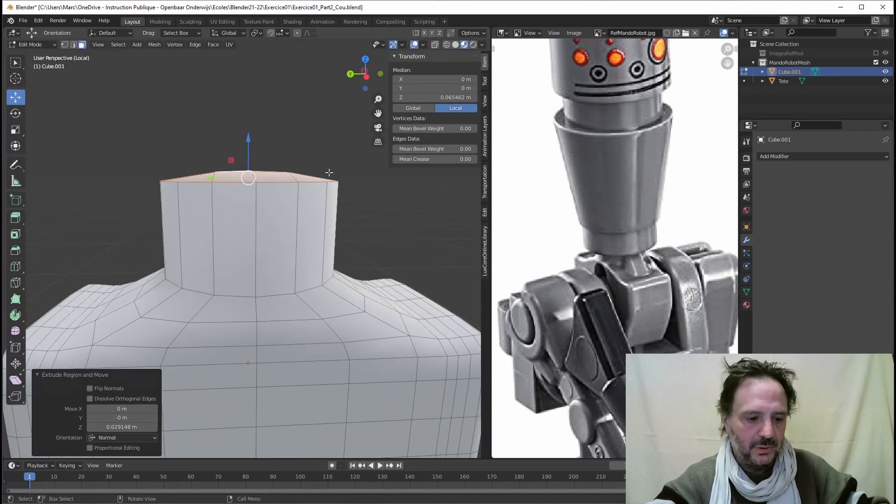
{"action": "key", "text": "s"}
{"action": "key", "text": "z"}
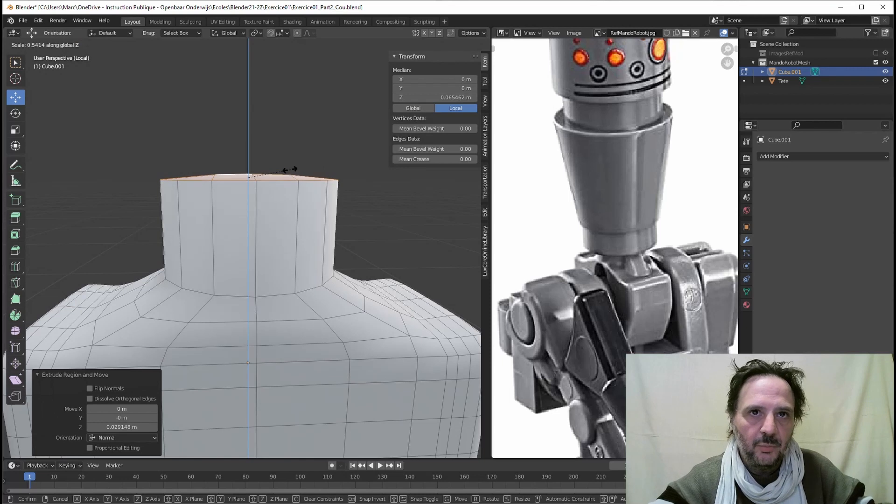
{"action": "left_click", "coordinate": [248, 179]}
- Set the neck top's local median Z to 0 m and move the faces up about 0.0575 m
{"action": "left_click", "coordinate": [443, 98]}
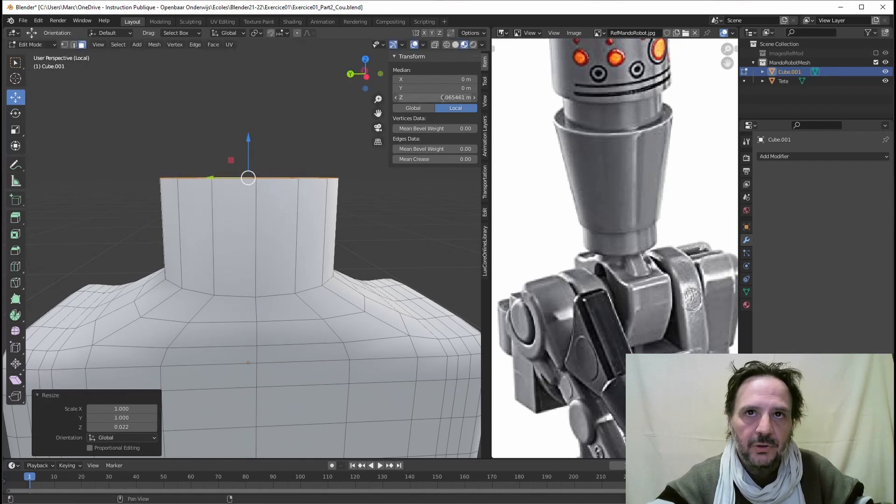
{"action": "key", "text": "Return"}
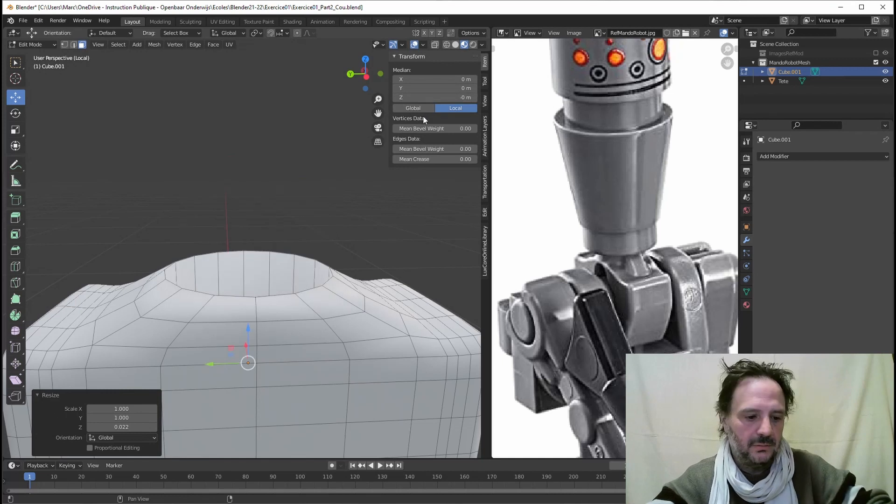
{"action": "scroll", "coordinate": [254, 347], "scroll_direction": "down", "scroll_amount": 2}
{"action": "middle_click_drag", "start_coordinate": [255, 348], "coordinate": [247, 283]}
{"action": "left_click_drag", "start_coordinate": [247, 282], "coordinate": [254, 182]}
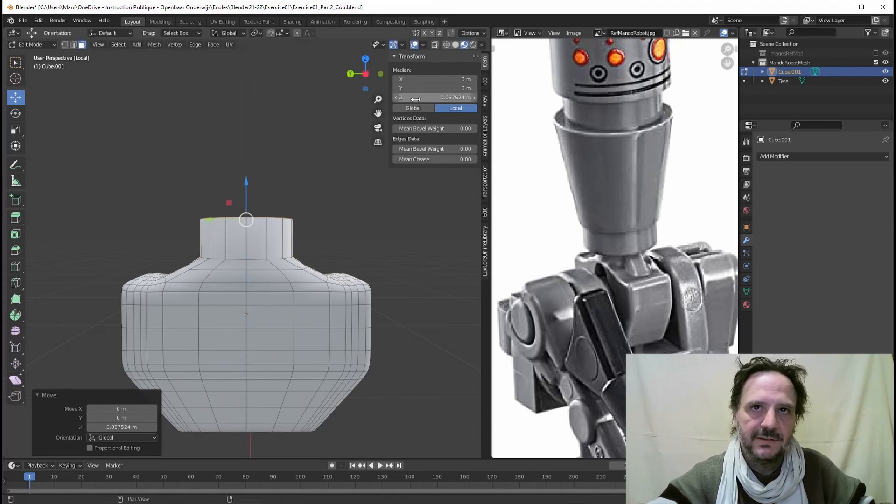
- Raise the neck's top faces a further 0.0046 m or so along Z
{"action": "middle_click_drag", "start_coordinate": [298, 148], "coordinate": [215, 160]}
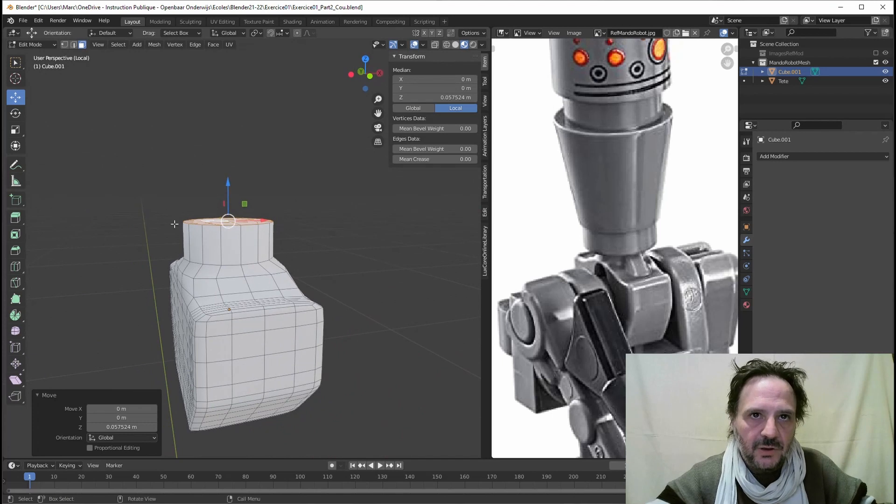
{"action": "scroll", "coordinate": [228, 221], "scroll_direction": "up", "scroll_amount": 3}
{"action": "middle_click_drag", "start_coordinate": [229, 221], "coordinate": [232, 239]}
{"action": "middle_click_drag", "start_coordinate": [261, 167], "coordinate": [274, 180]}
{"action": "left_click_drag", "start_coordinate": [246, 162], "coordinate": [245, 148]}
- Delete the selected faces capping the neck so its top is open
{"action": "scroll", "coordinate": [304, 226], "scroll_direction": "down", "scroll_amount": 2}
{"action": "middle_click_drag", "start_coordinate": [304, 226], "coordinate": [270, 232]}
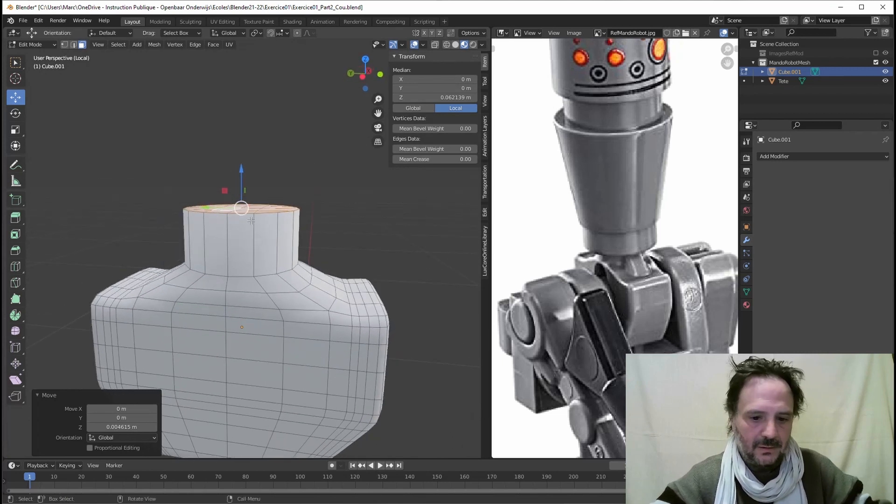
{"action": "key", "text": "x"}
{"action": "left_click", "coordinate": [215, 220]}
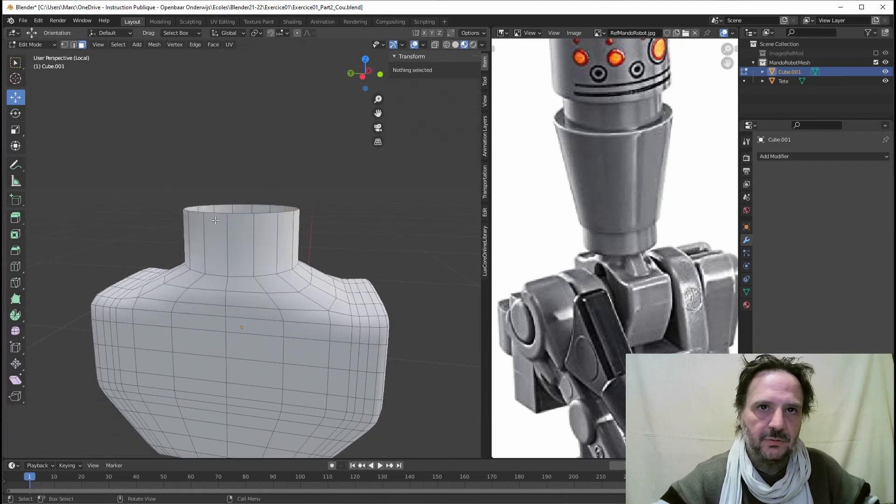
- Add one loop cut around the neck and slide it close to the top rim, at a factor of about -0.861
{"action": "middle_click_drag", "start_coordinate": [282, 213], "coordinate": [248, 221]}
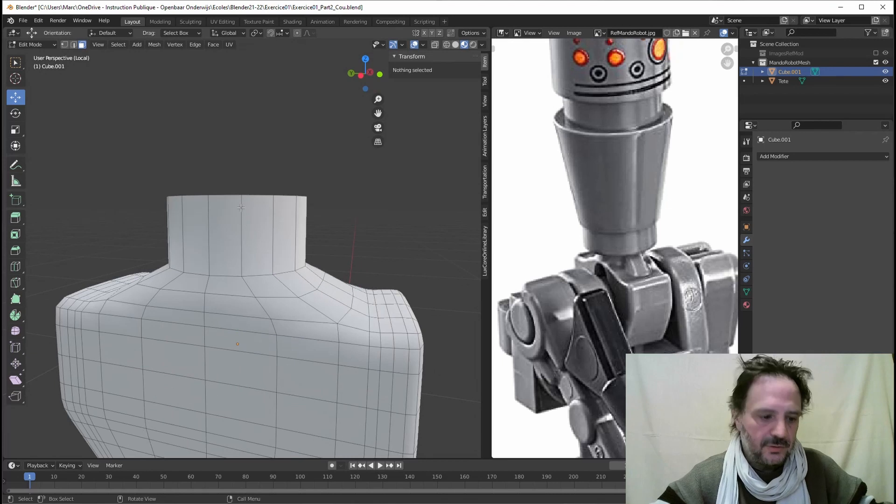
{"action": "key", "text": "ctrl+r"}
{"action": "left_click", "coordinate": [241, 206]}
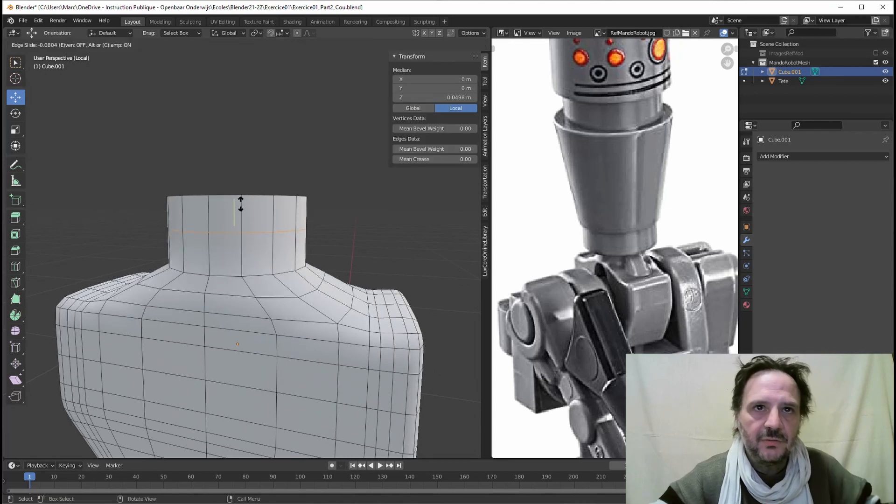
{"action": "left_click", "coordinate": [245, 172]}
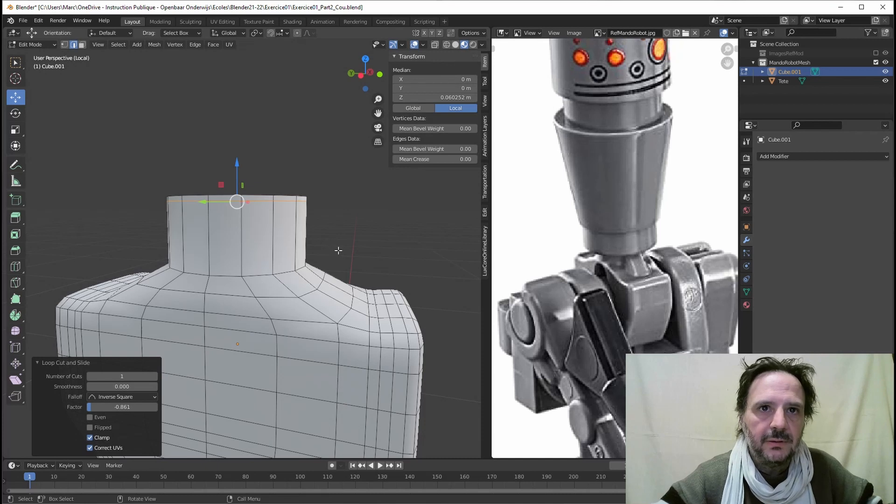
- Switch to face selection with X-ray enabled and select all faces on the block's positive Y half, including the neck
{"action": "scroll", "coordinate": [338, 250], "scroll_direction": "down", "scroll_amount": 5}
{"action": "middle_click_drag", "start_coordinate": [338, 250], "coordinate": [303, 252]}
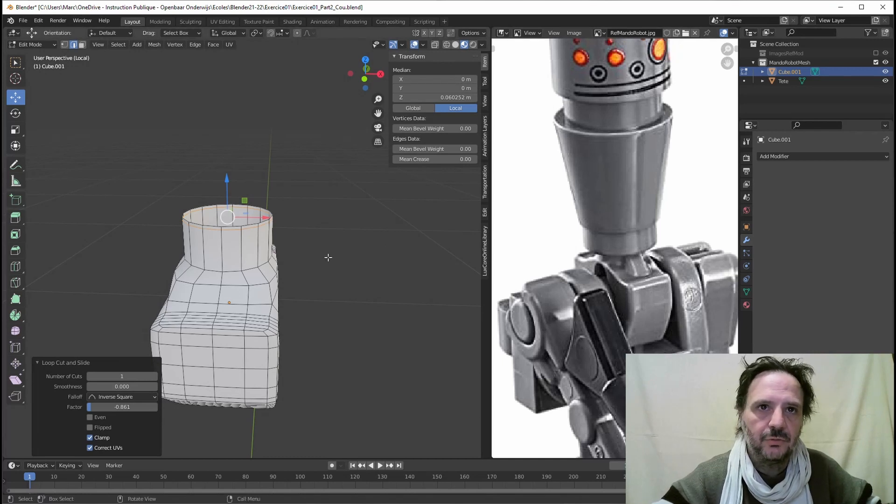
{"action": "middle_click_drag", "start_coordinate": [330, 257], "coordinate": [363, 257]}
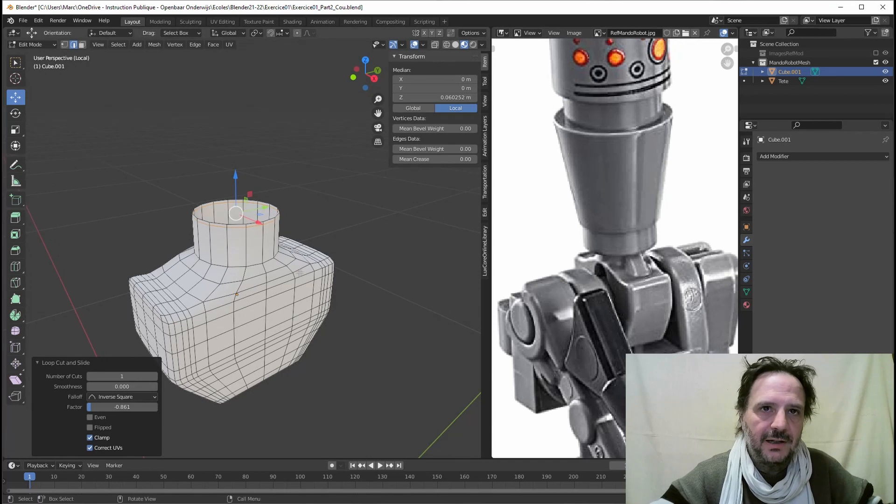
{"action": "middle_click_drag", "start_coordinate": [278, 277], "coordinate": [247, 287]}
{"action": "left_click", "coordinate": [81, 44]}
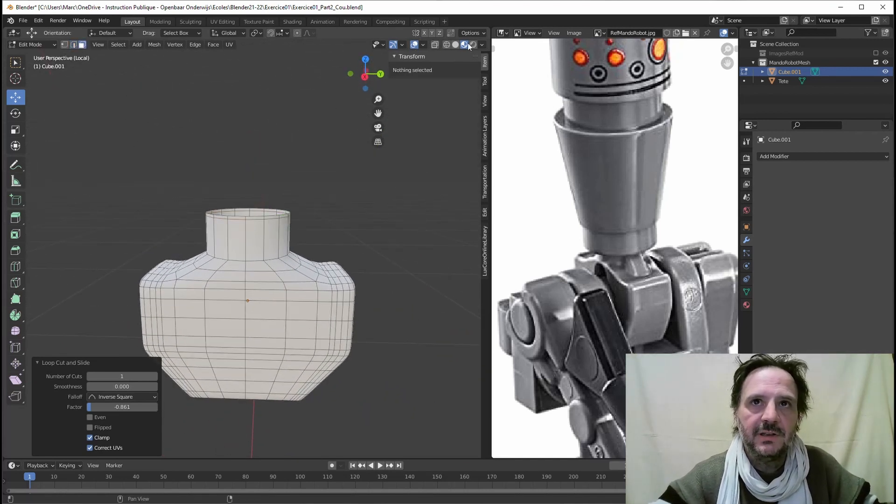
{"action": "left_click", "coordinate": [435, 45]}
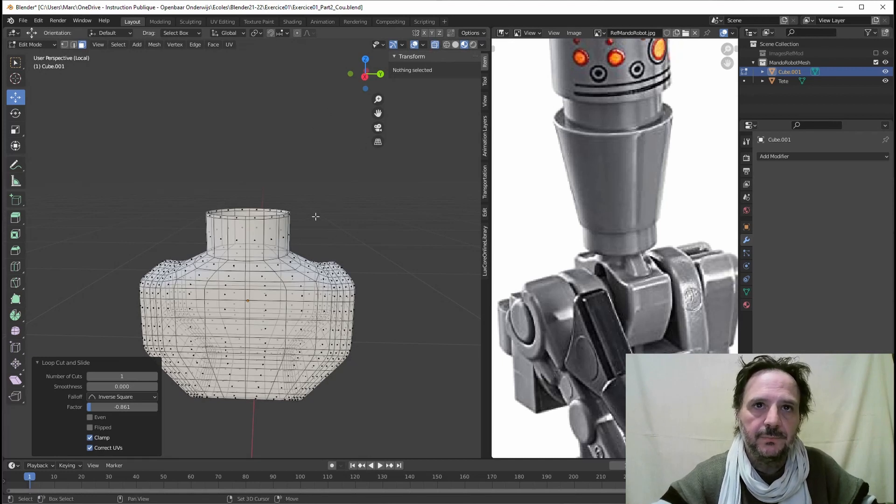
{"action": "middle_click_drag", "start_coordinate": [315, 217], "coordinate": [345, 177], "text": "shift"}
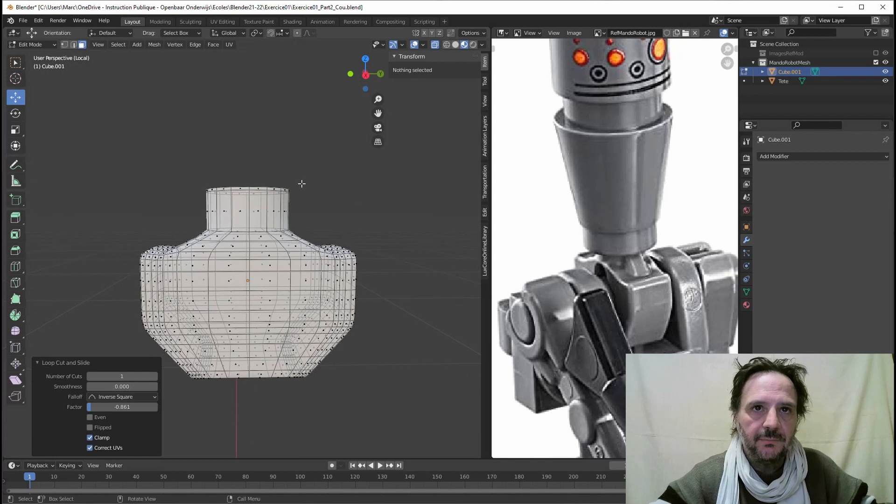
{"action": "left_click_drag", "start_coordinate": [264, 149], "coordinate": [383, 437]}
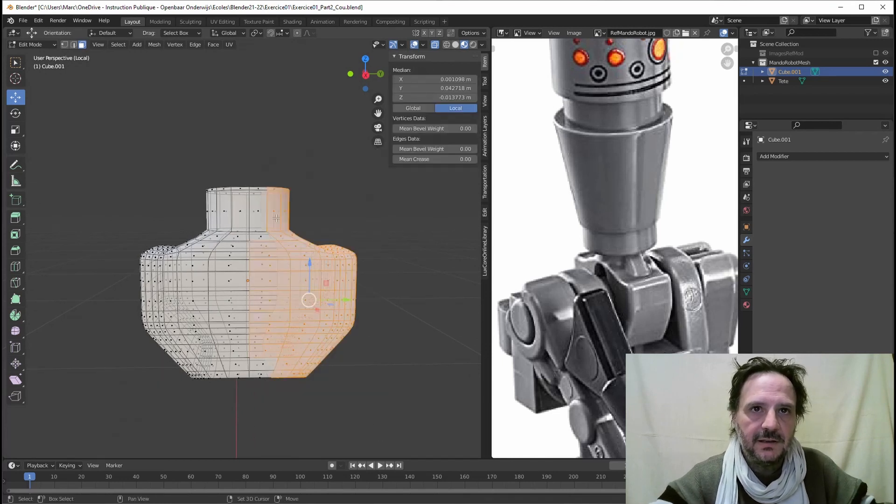
{"action": "left_click_drag", "start_coordinate": [258, 159], "coordinate": [344, 424], "text": "shift"}
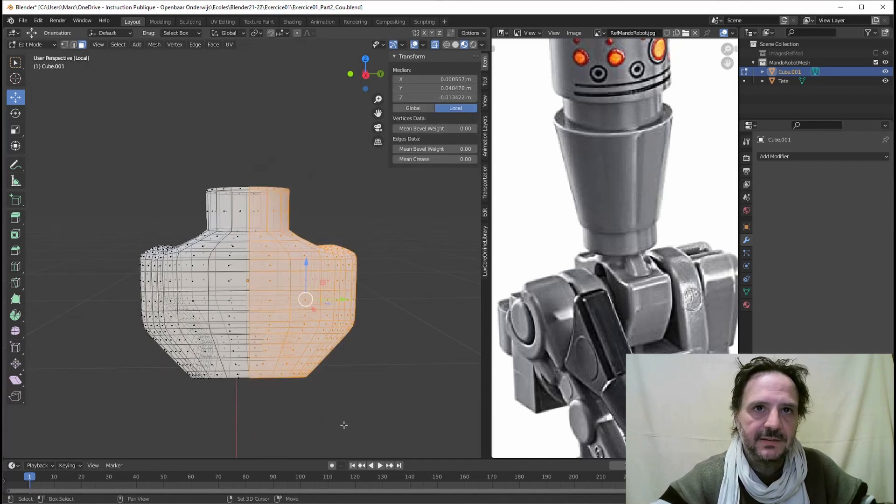
- Delete the selected positive Y half, then delete the leftover neck faces that extend past the Y midline
{"action": "key", "text": "x"}
{"action": "left_click", "coordinate": [291, 368]}
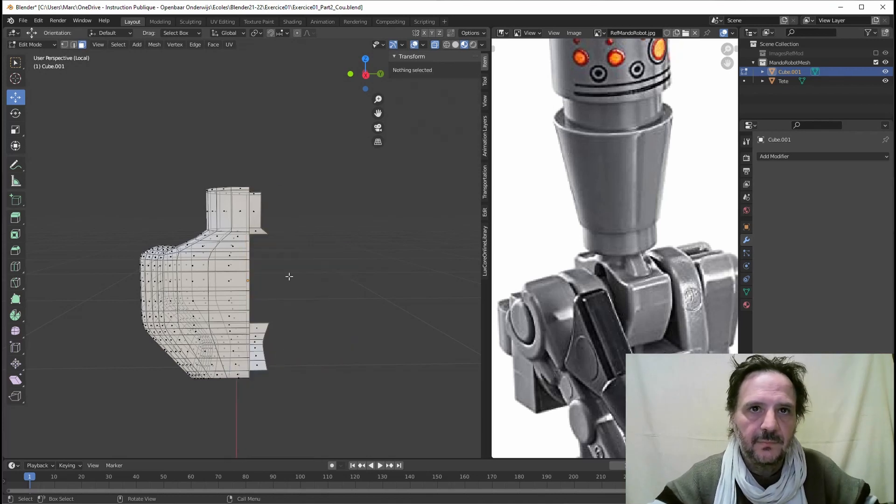
{"action": "middle_click_drag", "start_coordinate": [289, 276], "coordinate": [283, 277]}
{"action": "left_click_drag", "start_coordinate": [255, 169], "coordinate": [279, 227]}
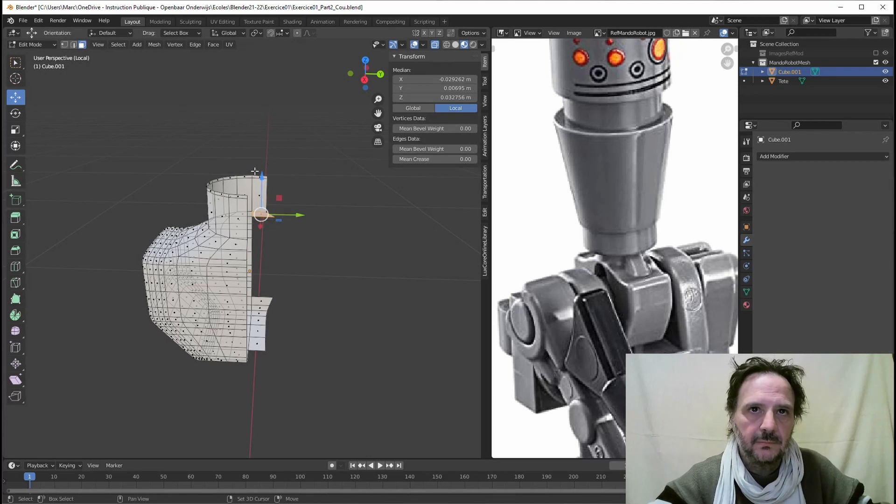
{"action": "left_click_drag", "start_coordinate": [254, 171], "coordinate": [258, 153]}
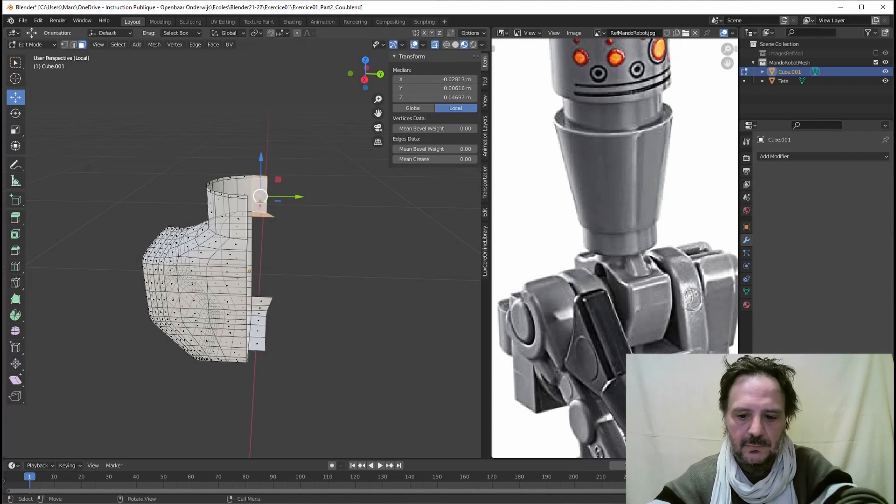
{"action": "key", "text": "x"}
{"action": "left_click", "coordinate": [259, 203]}
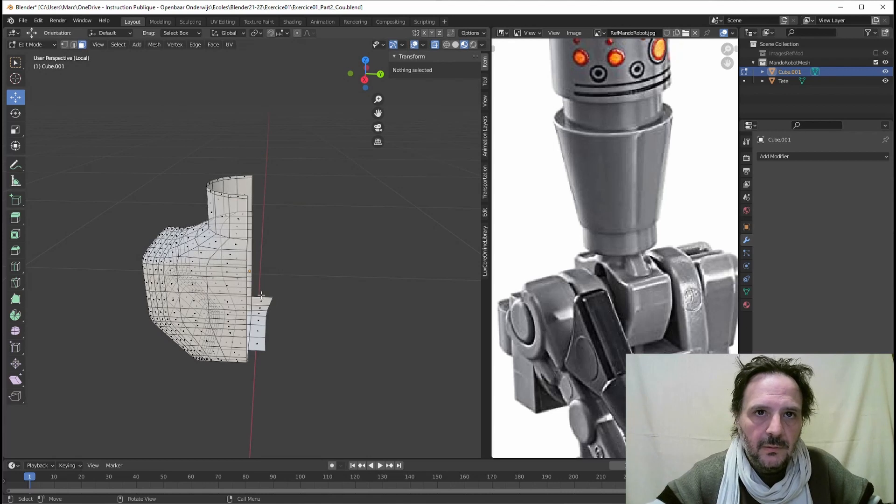
- Delete the leftover faces projecting past the Y midline at the block's lower back
{"action": "left_click_drag", "start_coordinate": [257, 288], "coordinate": [280, 374]}
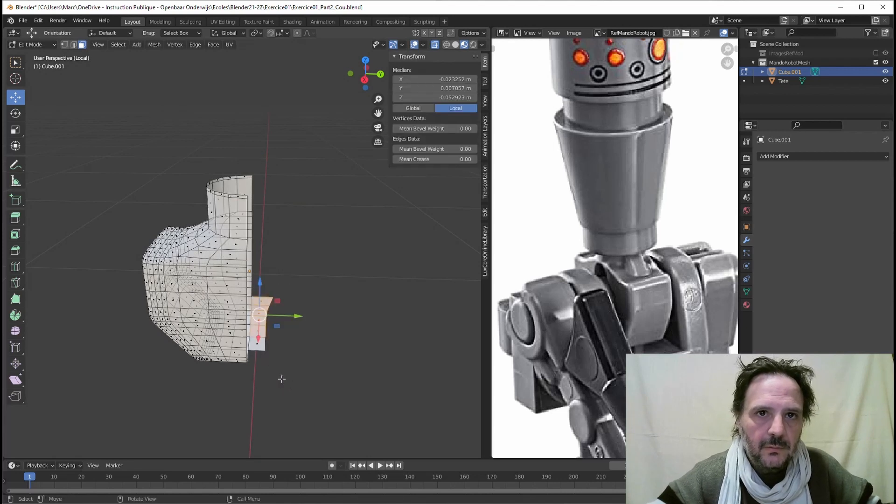
{"action": "key", "text": "x"}
{"action": "left_click", "coordinate": [249, 351]}
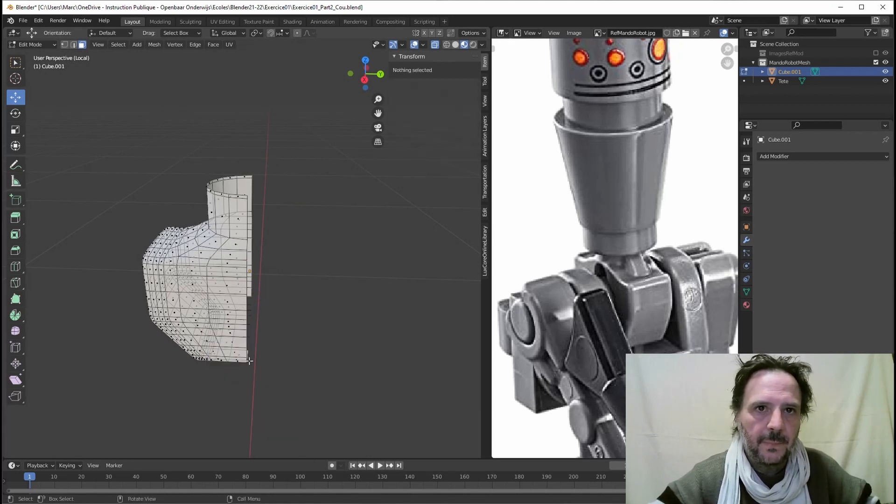
- Select every face on the block's negative X half, including the neck, and delete them
{"action": "mouse_move", "coordinate": [249, 351]}
{"action": "middle_mouse_down"}
{"action": "mouse_move", "coordinate": [254, 306]}
{"action": "mouse_move", "coordinate": [372, 281]}
{"action": "mouse_move", "coordinate": [259, 346]}
{"action": "middle_mouse_up"}
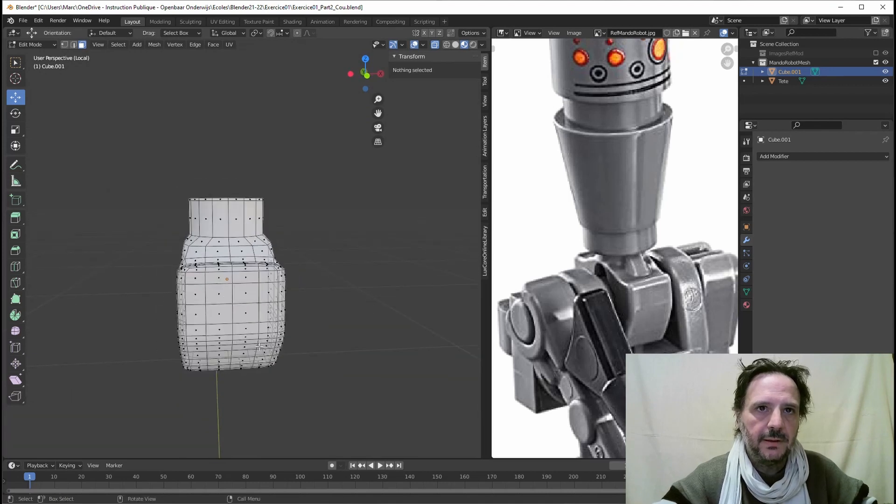
{"action": "left_click_drag", "start_coordinate": [150, 158], "coordinate": [225, 409]}
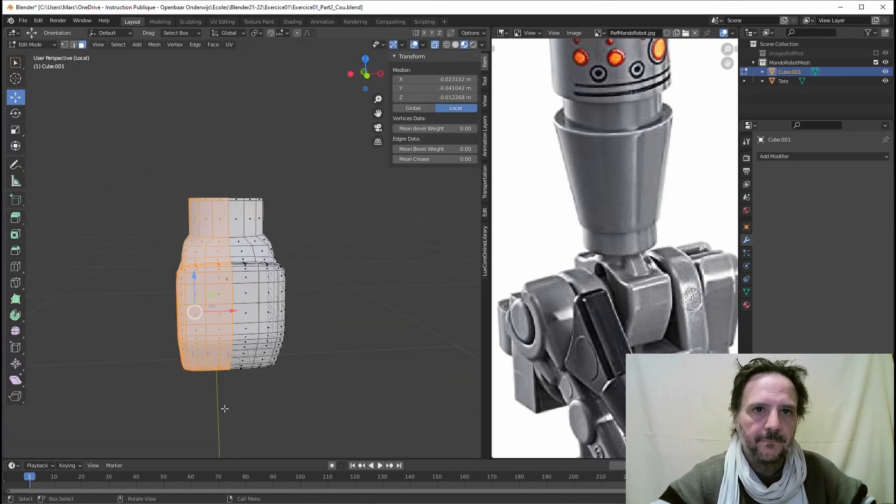
{"action": "key", "text": "x"}
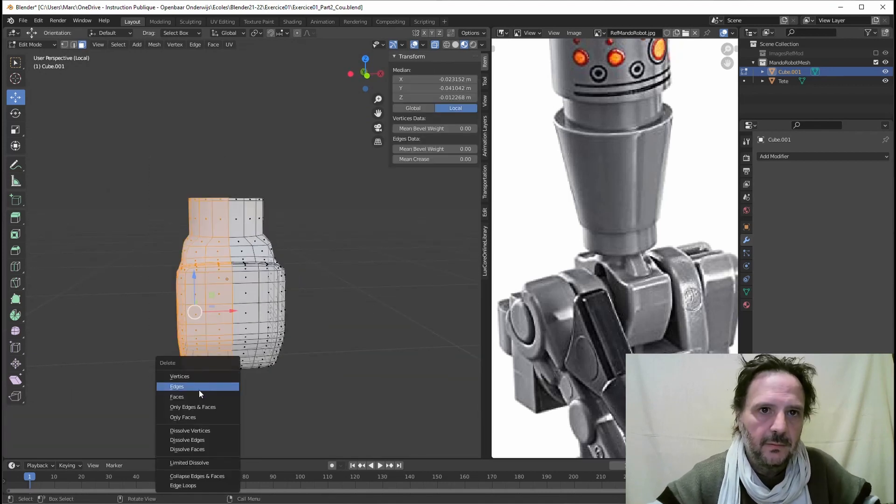
{"action": "left_click", "coordinate": [199, 387]}
{"action": "middle_click_drag", "start_coordinate": [200, 387], "coordinate": [275, 298]}
- Undo the recent deletions, restoring the negative X half and the leftover lower faces past the Y midline
{"action": "key", "text": "Tab"}
{"action": "middle_click_drag", "start_coordinate": [185, 359], "coordinate": [463, 345]}
{"action": "scroll", "coordinate": [279, 383], "scroll_direction": "up", "scroll_amount": 2}
{"action": "key", "text": "Tab"}
{"action": "key", "text": "alt+h"}
{"action": "key", "text": "alt+a"}
{"action": "key", "text": "alt+h"}
- Delete the two leftover underside faces nearest the block's center, which project past the Y midline
{"action": "middle_click_drag", "start_coordinate": [333, 351], "coordinate": [247, 332]}
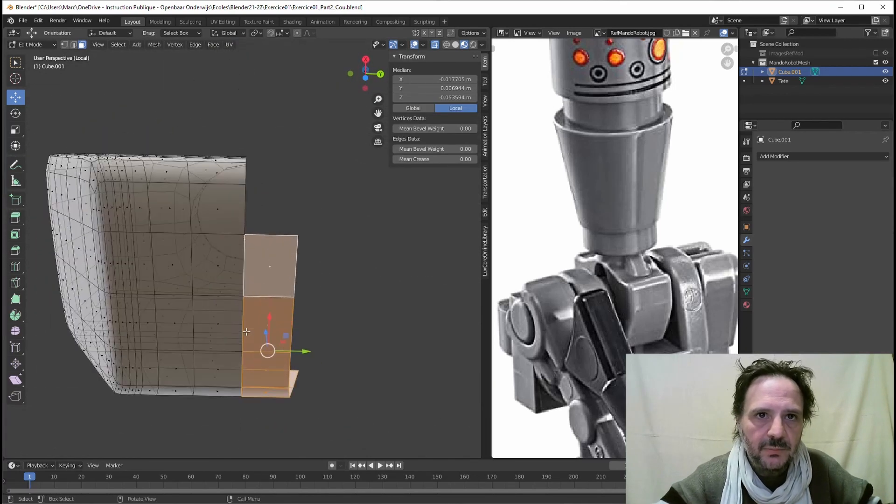
{"action": "scroll", "coordinate": [247, 331], "scroll_direction": "up", "scroll_amount": 4}
{"action": "left_click", "coordinate": [292, 290]}
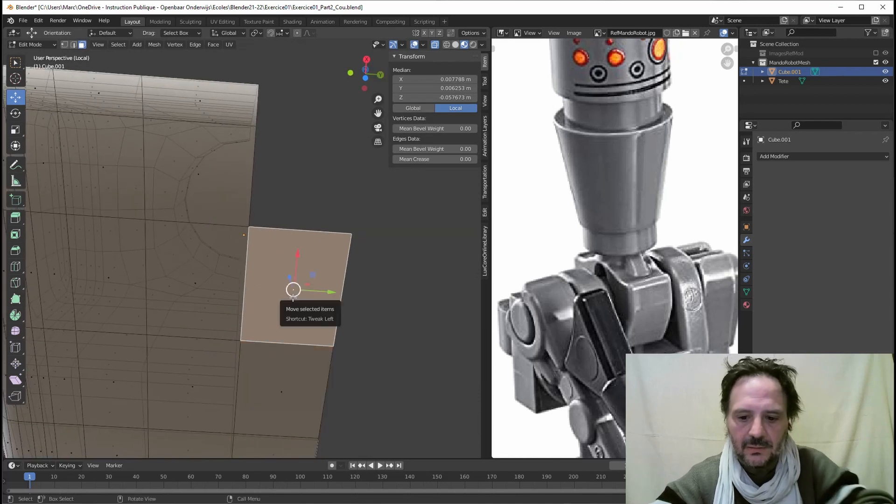
{"action": "key", "text": "x"}
{"action": "left_click", "coordinate": [256, 298]}
{"action": "left_click", "coordinate": [281, 378]}
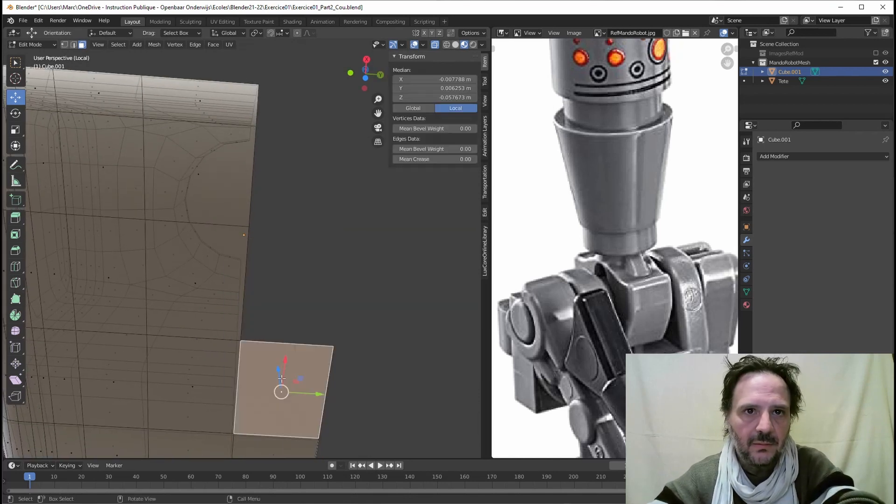
{"action": "key", "text": "x"}
{"action": "left_click", "coordinate": [281, 387]}
- Delete the remaining leftover faces projecting past the Y midline at the block's lower back edge
{"action": "scroll", "coordinate": [265, 392], "scroll_direction": "down", "scroll_amount": 5}
{"action": "left_click_drag", "start_coordinate": [260, 313], "coordinate": [261, 363]}
{"action": "middle_click_drag", "start_coordinate": [290, 368], "coordinate": [269, 333]}
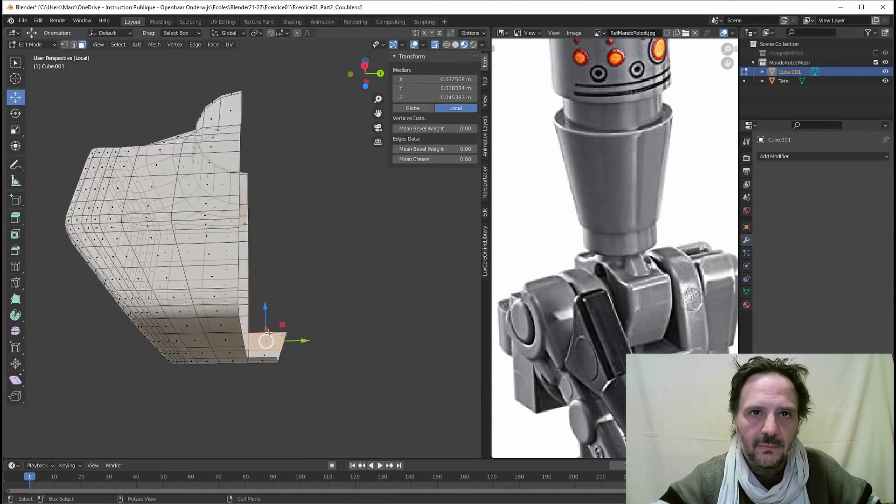
{"action": "left_click_drag", "start_coordinate": [257, 313], "coordinate": [306, 402]}
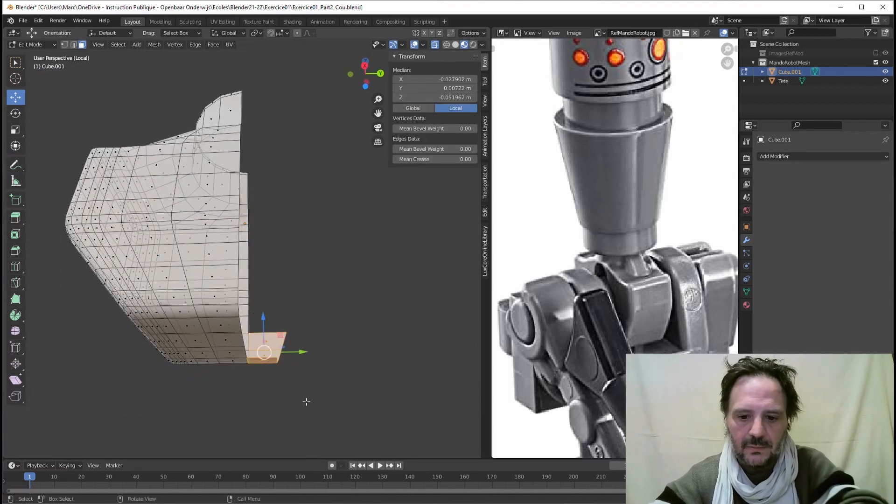
{"action": "key", "text": "x"}
{"action": "left_click", "coordinate": [256, 393]}
- Delete all faces on the negative X half so that only one quarter of the torso is kept
{"action": "middle_click_drag", "start_coordinate": [261, 386], "coordinate": [210, 361]}
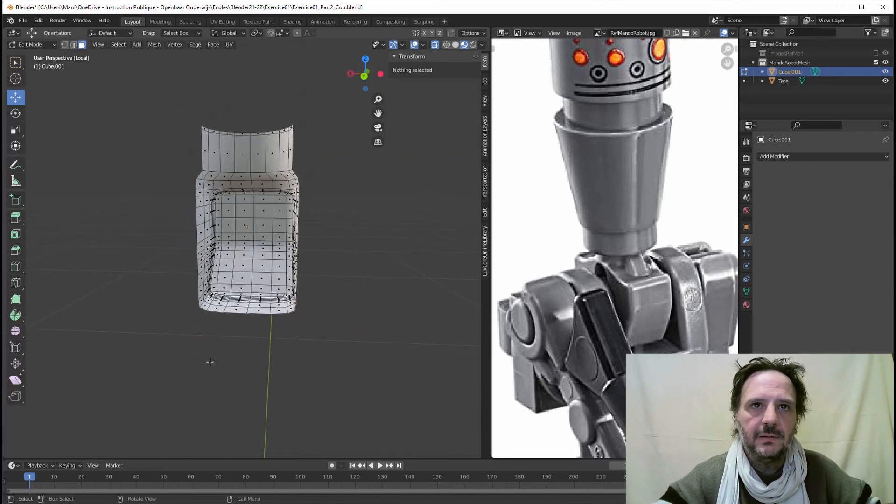
{"action": "left_click_drag", "start_coordinate": [254, 111], "coordinate": [348, 381]}
{"action": "middle_click_drag", "start_coordinate": [291, 282], "coordinate": [161, 243]}
{"action": "key", "text": "x"}
{"action": "left_click", "coordinate": [257, 297]}
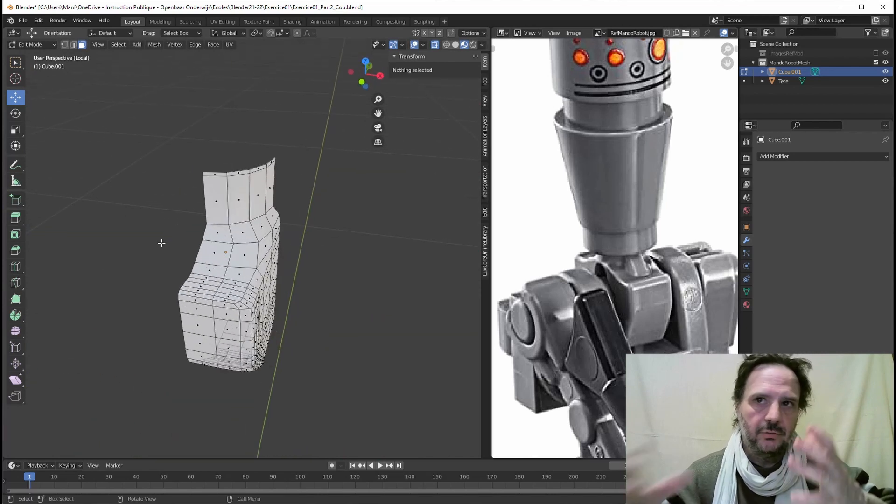
- Add a Mirror modifier to the torso quarter and enable both the X and Y axes
{"action": "left_click", "coordinate": [797, 157]}
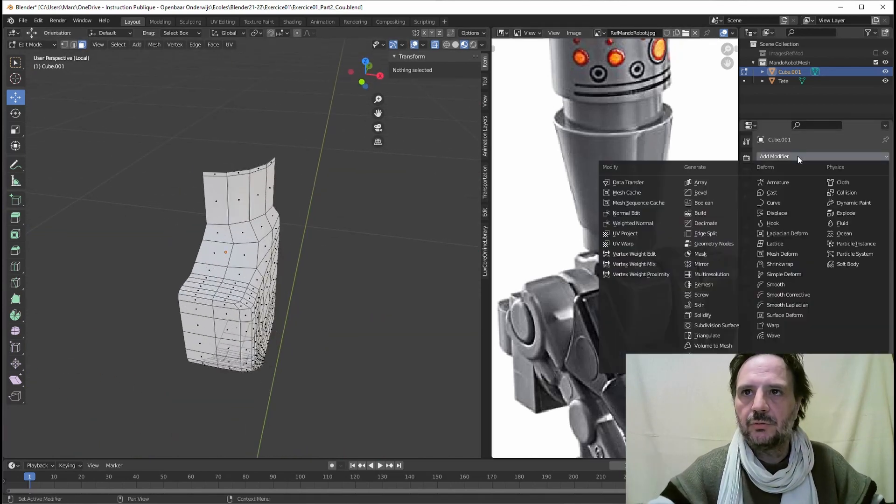
{"action": "left_click", "coordinate": [698, 264]}
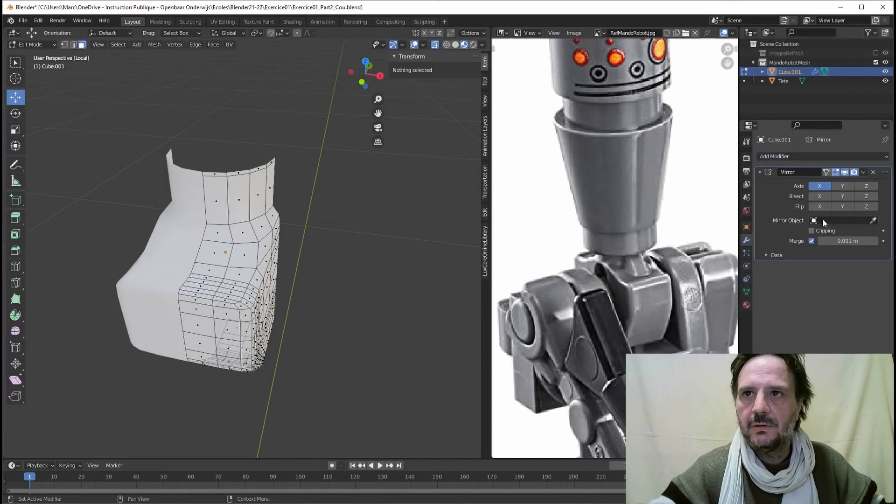
{"action": "left_click", "coordinate": [843, 189]}
- Delete the column of faces beside the X midline from the shoulder slope up the neck, keeping the thin rim face
{"action": "middle_click_drag", "start_coordinate": [302, 210], "coordinate": [241, 208]}
{"action": "middle_click_drag", "start_coordinate": [251, 263], "coordinate": [243, 289]}
{"action": "scroll", "coordinate": [243, 289], "scroll_direction": "up", "scroll_amount": 3}
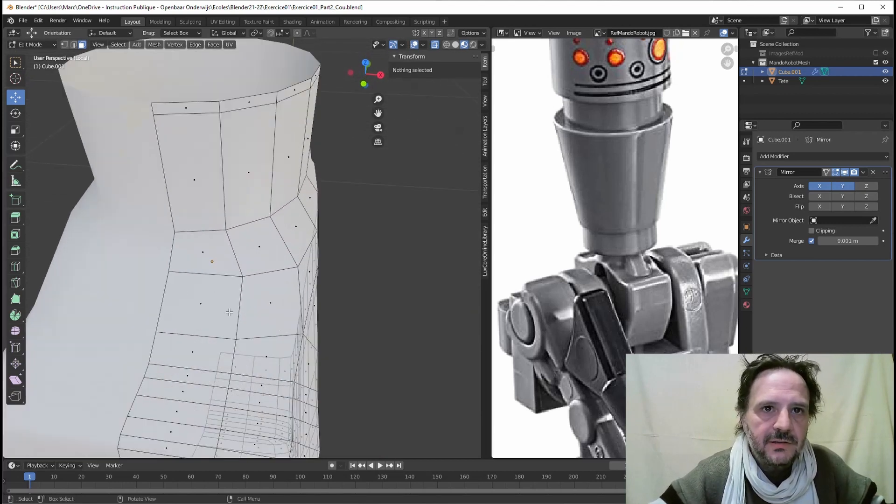
{"action": "left_click", "coordinate": [204, 342]}
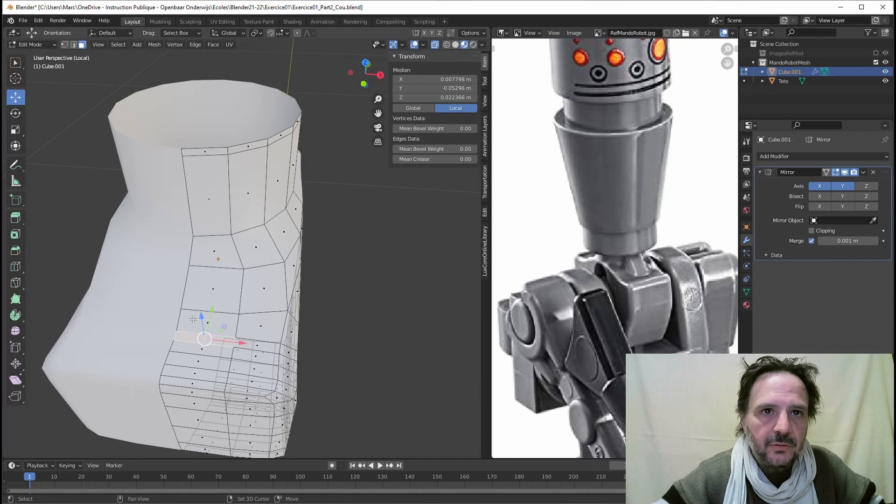
{"action": "left_click", "coordinate": [200, 321], "text": "shift"}
{"action": "left_click", "coordinate": [206, 290], "text": "shift"}
{"action": "left_click", "coordinate": [206, 257], "text": "shift"}
{"action": "left_click", "coordinate": [206, 186], "text": "shift"}
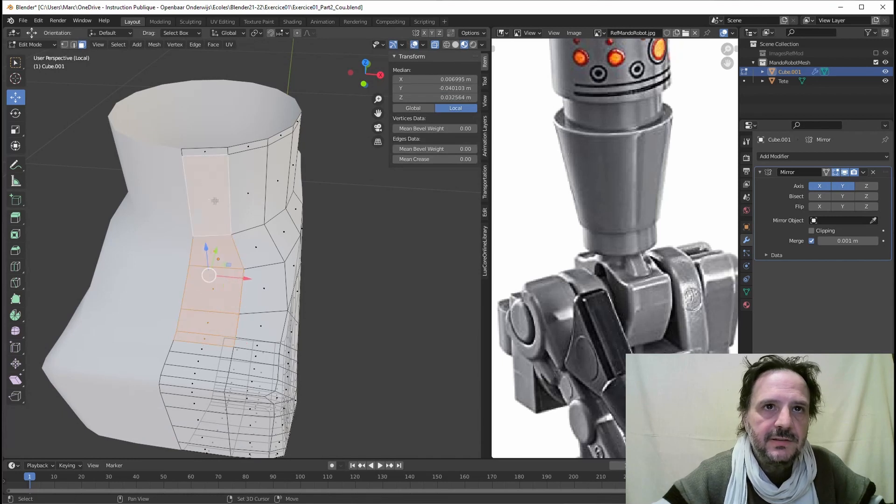
{"action": "middle_click_drag", "start_coordinate": [214, 201], "coordinate": [219, 154]}
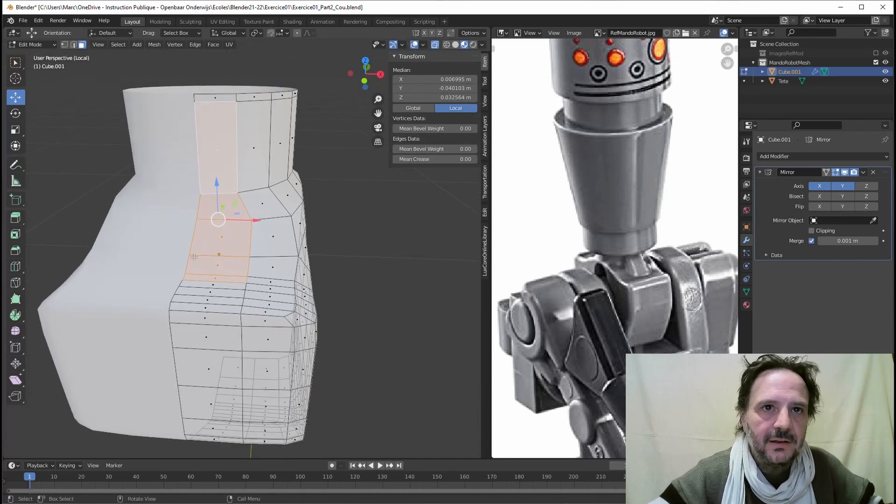
{"action": "middle_click_drag", "start_coordinate": [194, 256], "coordinate": [113, 291]}
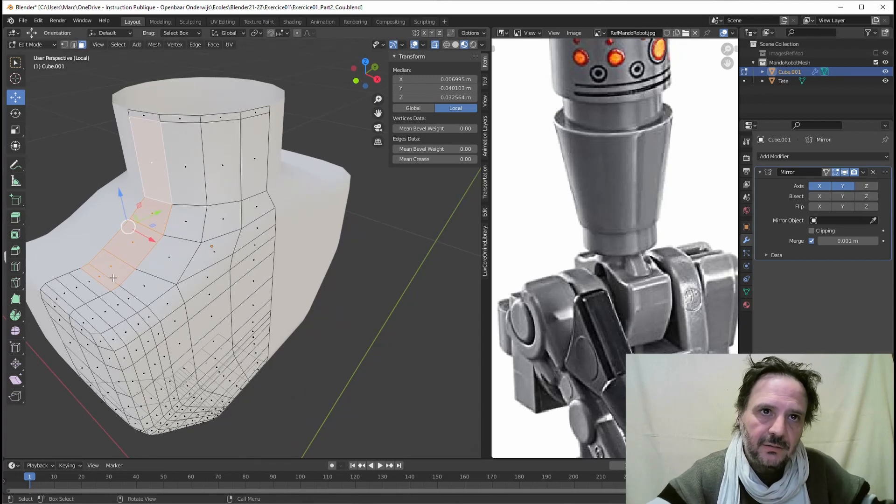
{"action": "middle_click_drag", "start_coordinate": [161, 180], "coordinate": [159, 129]}
{"action": "key", "text": "x"}
{"action": "left_click", "coordinate": [123, 166]}
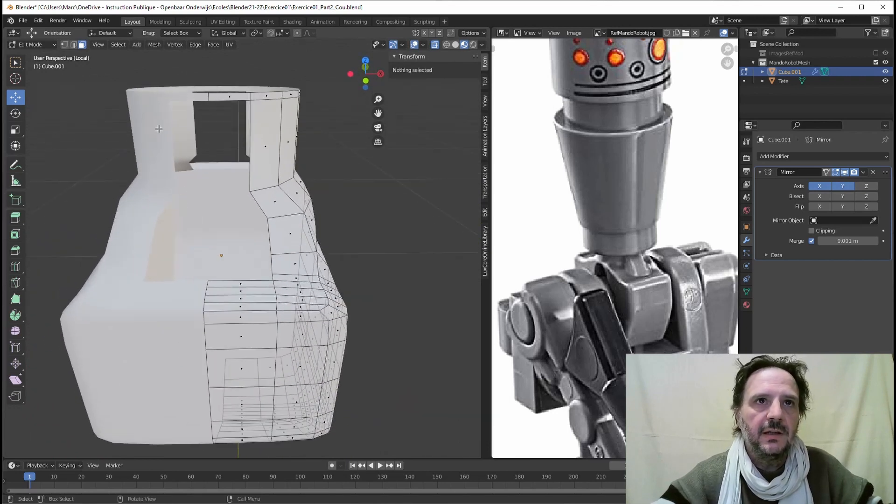
- In edge selection, select the opening's side edges from neck to shoulder and align them by scaling X to about -0.015
{"action": "left_click", "coordinate": [73, 45]}
{"action": "left_click", "coordinate": [252, 128]}
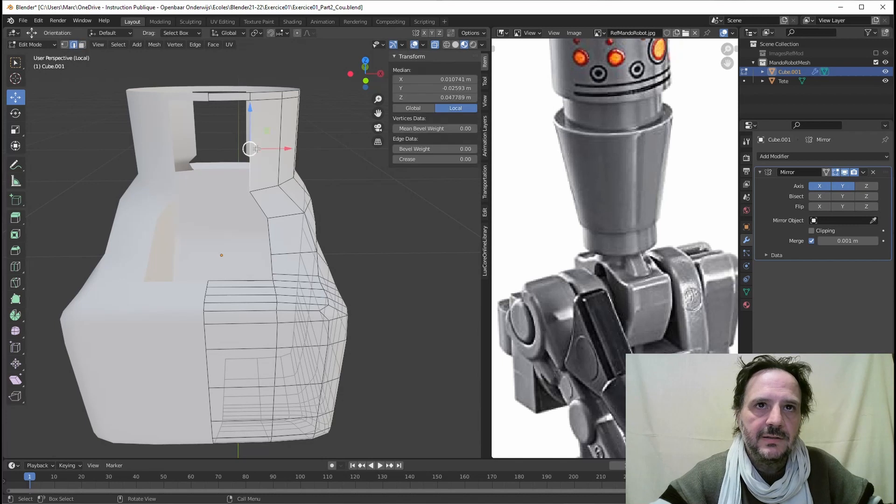
{"action": "left_click", "coordinate": [270, 239]}
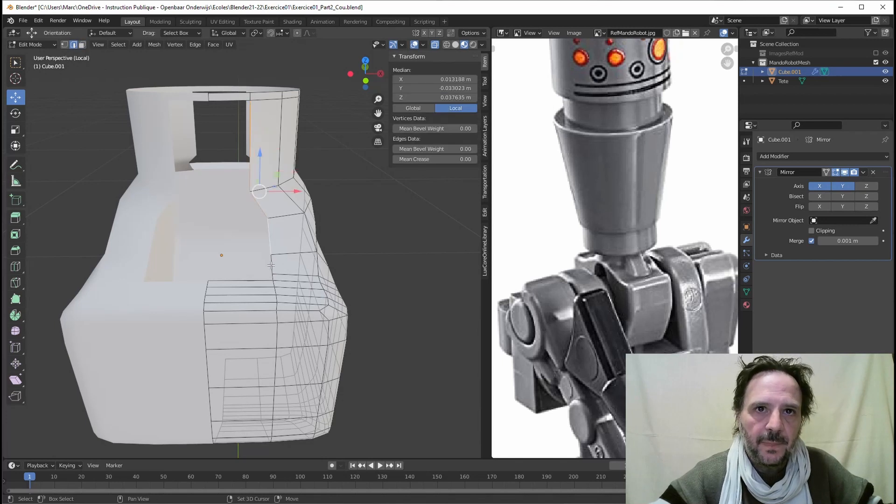
{"action": "left_click", "coordinate": [274, 276], "text": "shift"}
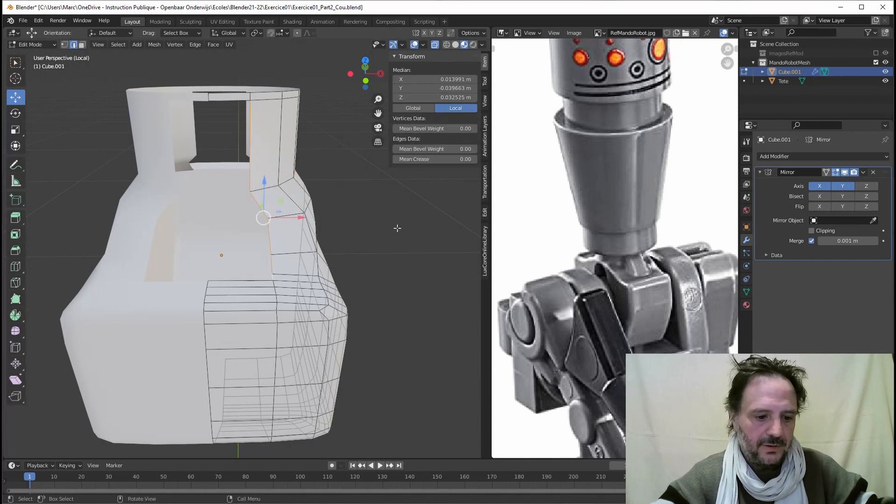
{"action": "key", "text": "s"}
{"action": "key", "text": "x"}
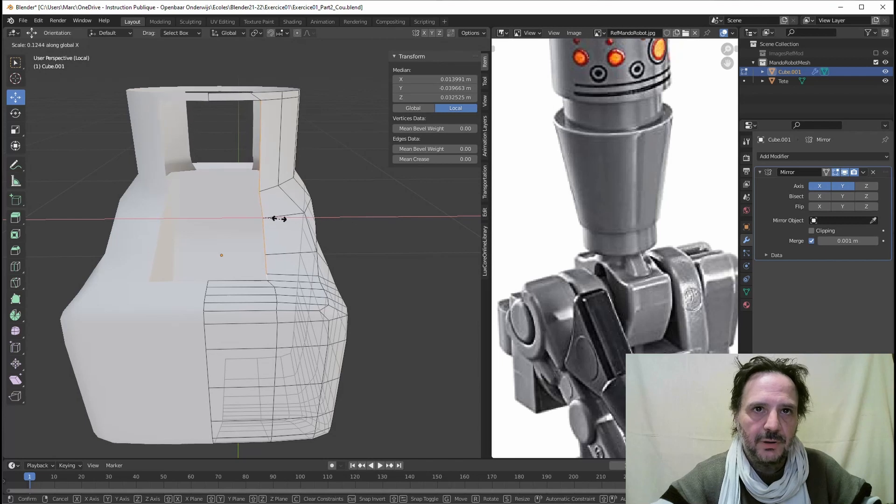
{"action": "left_click", "coordinate": [262, 217]}
- Move the aligned side edges toward the midline along X by about -0.0023 m, plus a further -0.0009 m
{"action": "key", "text": "g"}
{"action": "key", "text": "x"}
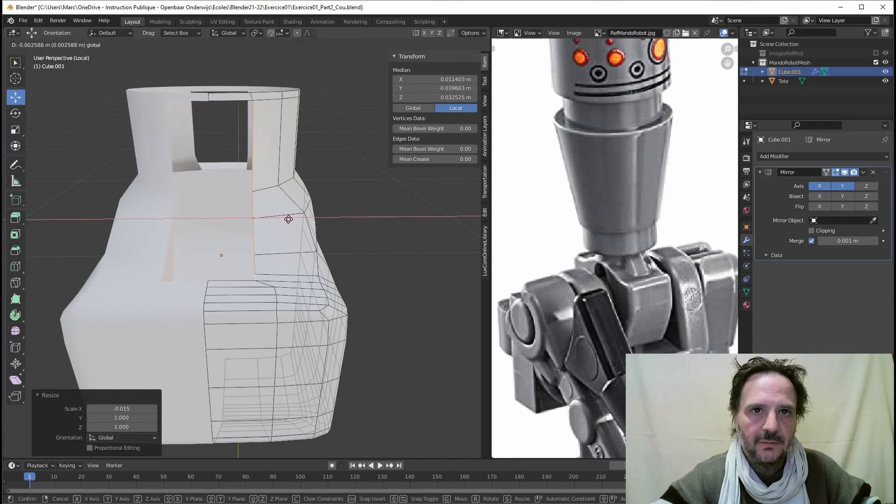
{"action": "left_click", "coordinate": [286, 219]}
{"action": "middle_click_drag", "start_coordinate": [261, 210], "coordinate": [223, 173]}
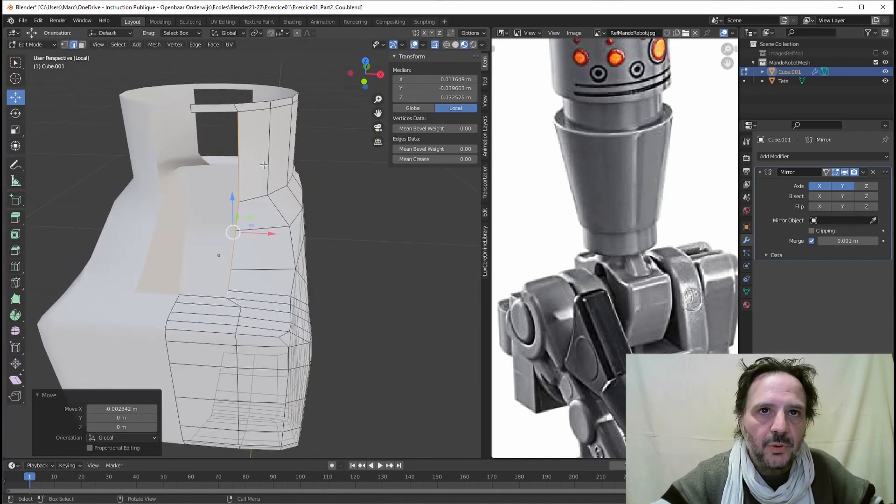
{"action": "left_click_drag", "start_coordinate": [262, 231], "coordinate": [264, 233]}
- Select the neck rim's lower edge and the shoulder's facing edge, and fill a sloped face between them across the opening
{"action": "middle_click_drag", "start_coordinate": [264, 232], "coordinate": [273, 262]}
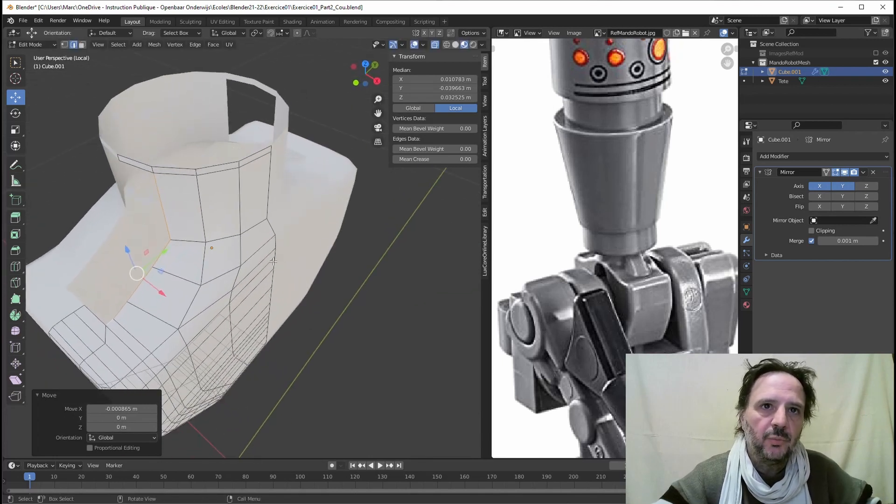
{"action": "middle_click_drag", "start_coordinate": [230, 241], "coordinate": [209, 222]}
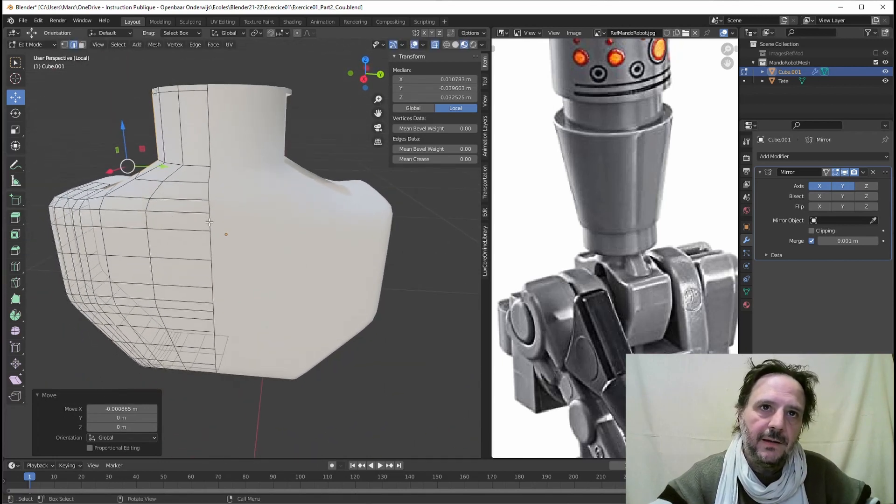
{"action": "middle_click_drag", "start_coordinate": [159, 148], "coordinate": [251, 256]}
{"action": "scroll", "coordinate": [251, 256], "scroll_direction": "up", "scroll_amount": 6}
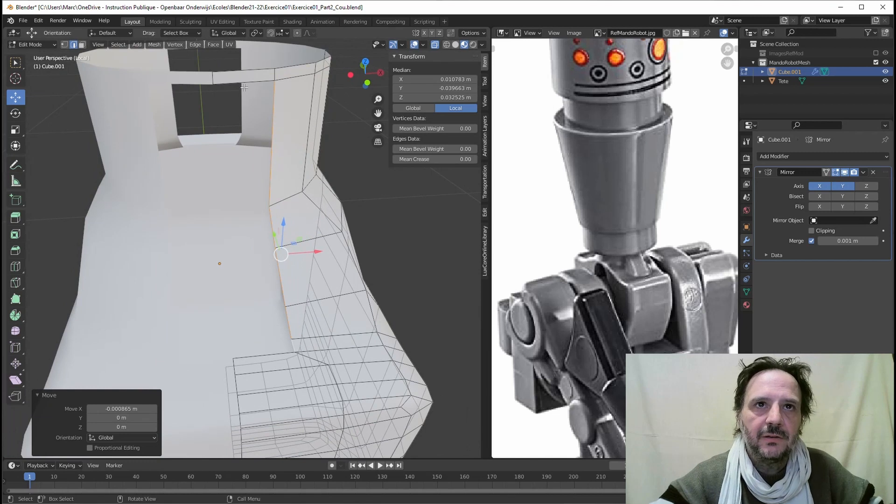
{"action": "left_click", "coordinate": [244, 84]}
{"action": "scroll", "coordinate": [244, 86], "scroll_direction": "down", "scroll_amount": 4}
{"action": "middle_click_drag", "start_coordinate": [244, 86], "coordinate": [150, 255]}
{"action": "left_click", "coordinate": [177, 227], "text": "shift"}
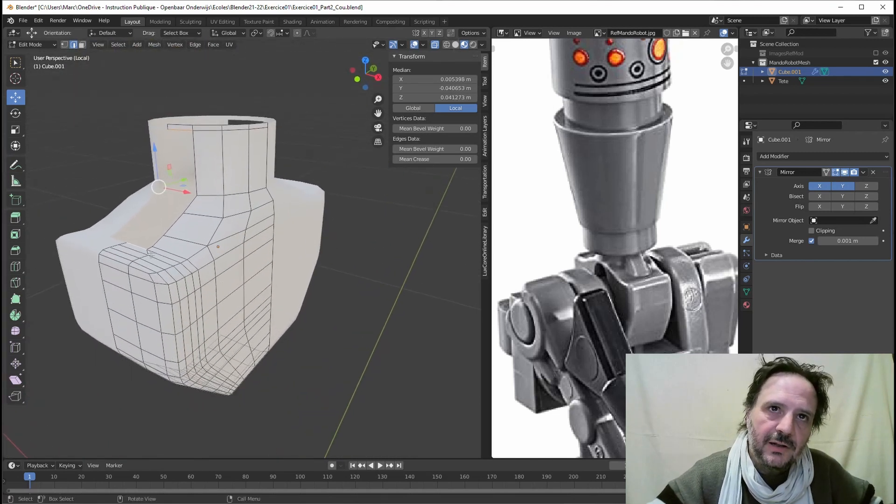
{"action": "middle_click_drag", "start_coordinate": [175, 179], "coordinate": [217, 267]}
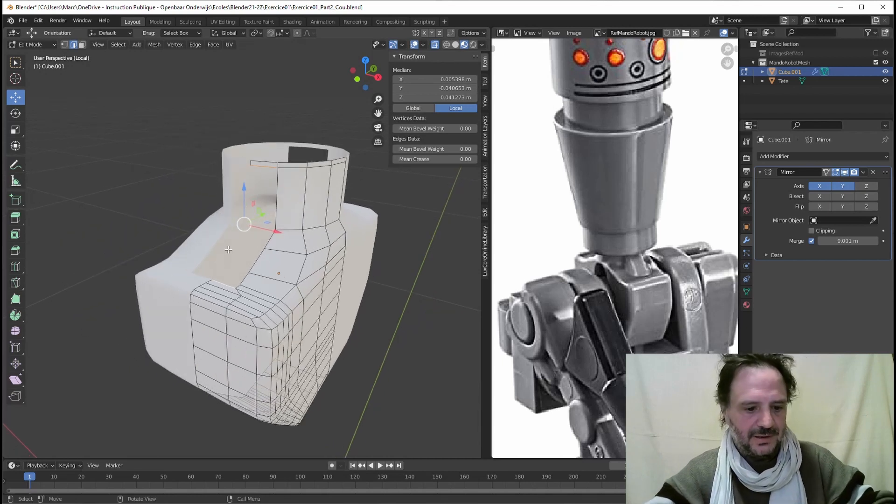
{"action": "key", "text": "f"}
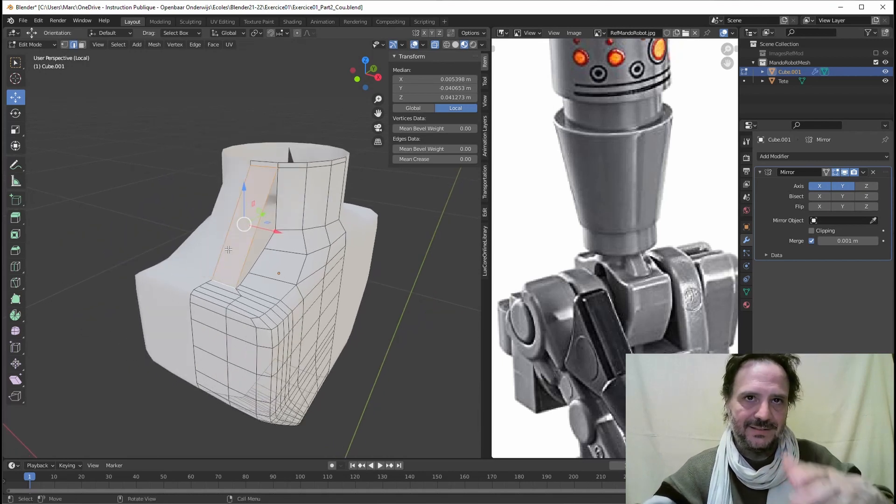
- Add two evenly spaced loop cuts across the new sloped face, without sliding them
{"action": "middle_click_drag", "start_coordinate": [261, 237], "coordinate": [216, 281]}
{"action": "scroll", "coordinate": [237, 266], "scroll_direction": "up", "scroll_amount": 3}
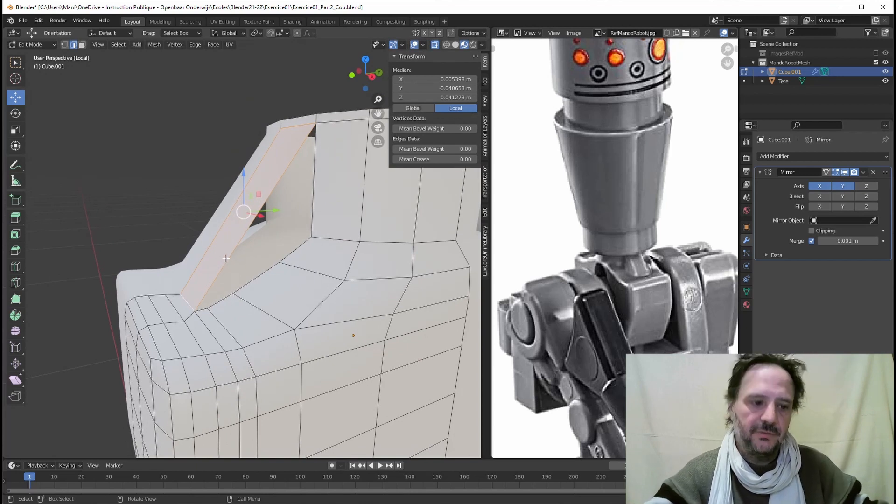
{"action": "key", "text": "ctrl+r"}
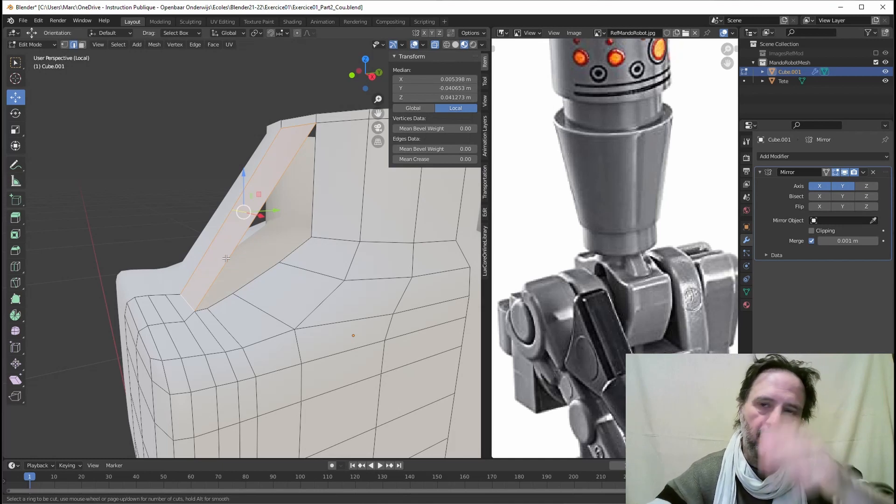
{"action": "scroll", "coordinate": [226, 257], "scroll_direction": "up", "scroll_amount": 1}
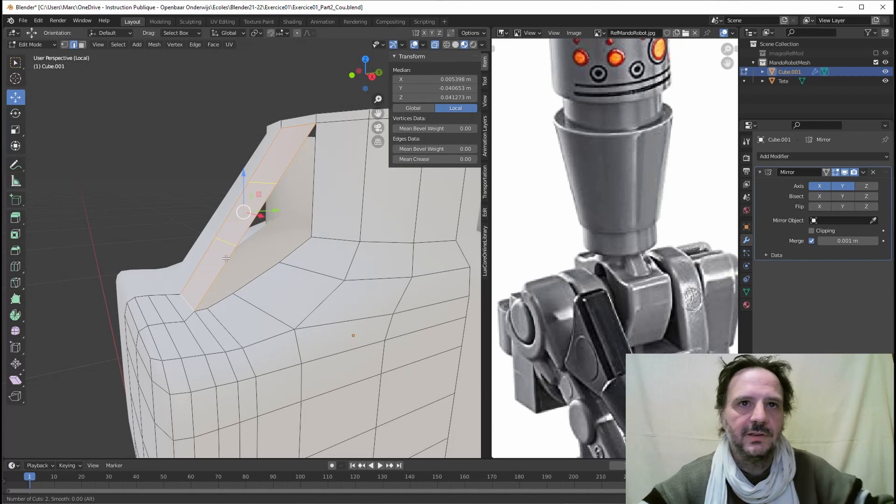
{"action": "left_click", "coordinate": [226, 258]}
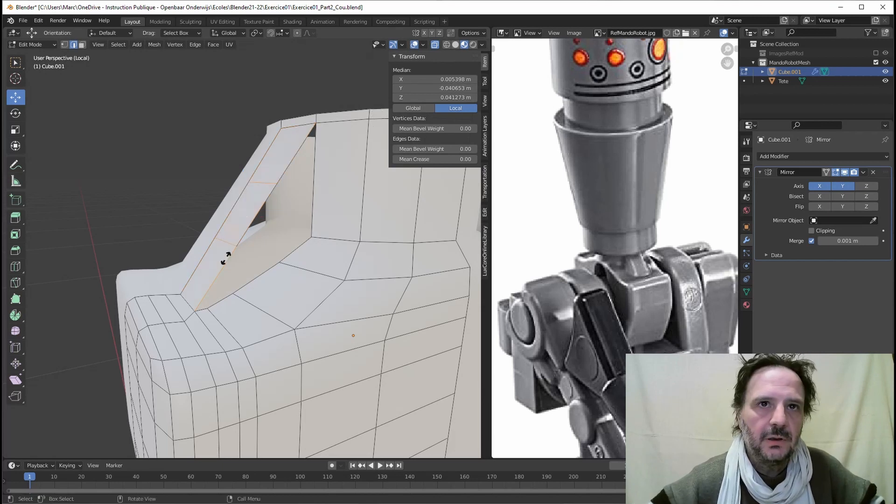
{"action": "right_click", "coordinate": [226, 258]}
{"action": "middle_click_drag", "start_coordinate": [164, 200], "coordinate": [155, 196]}
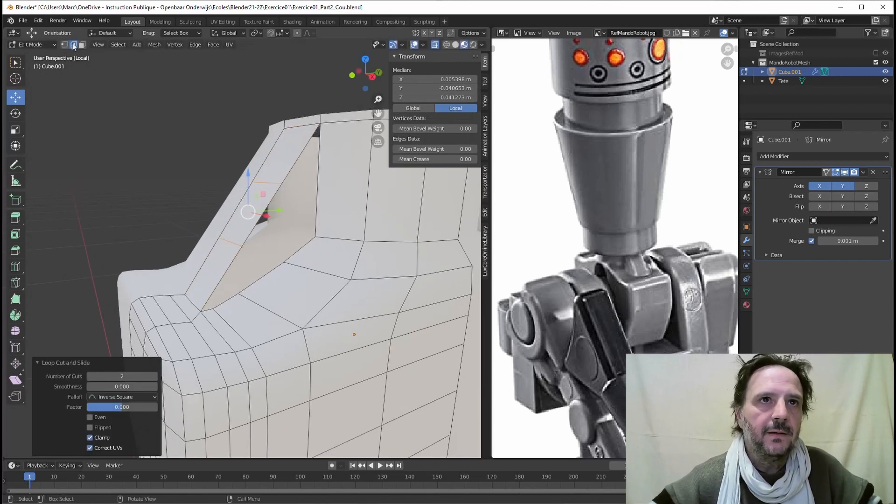
- Close the triangular gap beside the sloped strip by filling three faces between its side edges and the opening's edges
{"action": "left_click", "coordinate": [231, 280]}
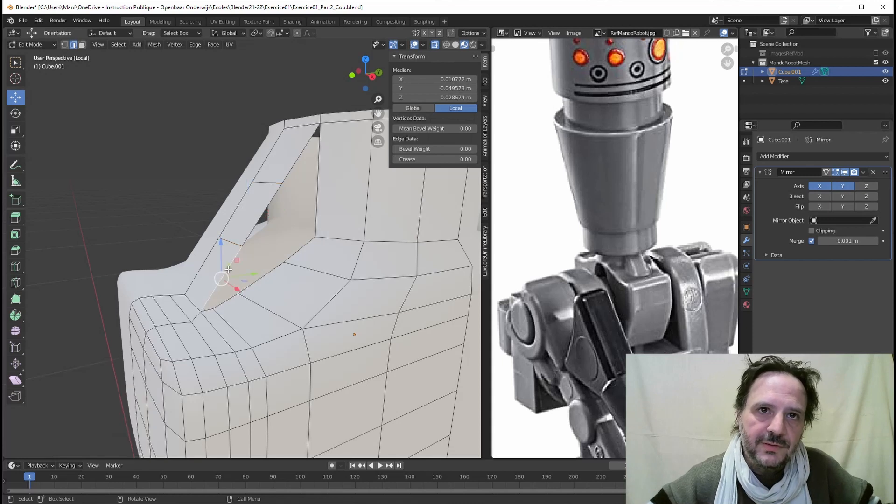
{"action": "left_click", "coordinate": [227, 299], "text": "shift"}
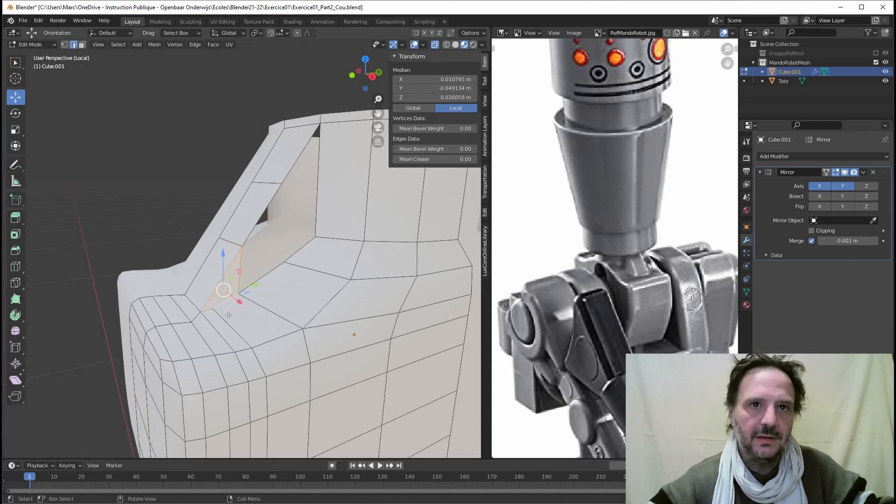
{"action": "left_click", "coordinate": [261, 223]}
{"action": "left_click", "coordinate": [269, 273], "text": "shift"}
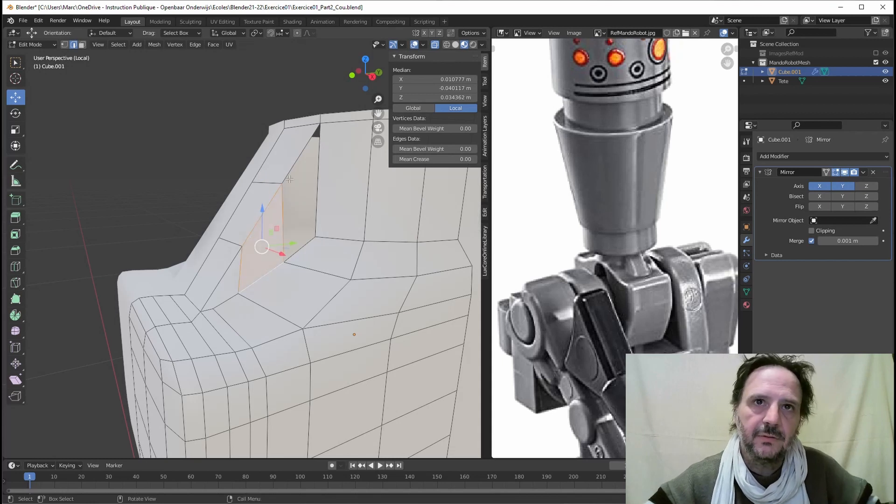
{"action": "left_click", "coordinate": [294, 160]}
{"action": "left_click", "coordinate": [301, 247], "text": "shift"}
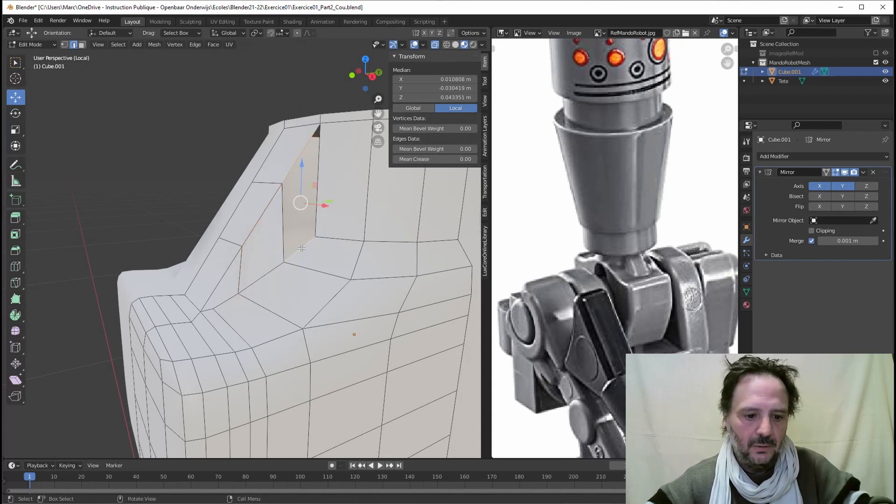
- Bevel the edges outlining the triangular side panel together with those along the neck's base, using a width of about 0.00144 m
{"action": "scroll", "coordinate": [301, 248], "scroll_direction": "down", "scroll_amount": 5}
{"action": "middle_click_drag", "start_coordinate": [302, 248], "coordinate": [256, 274]}
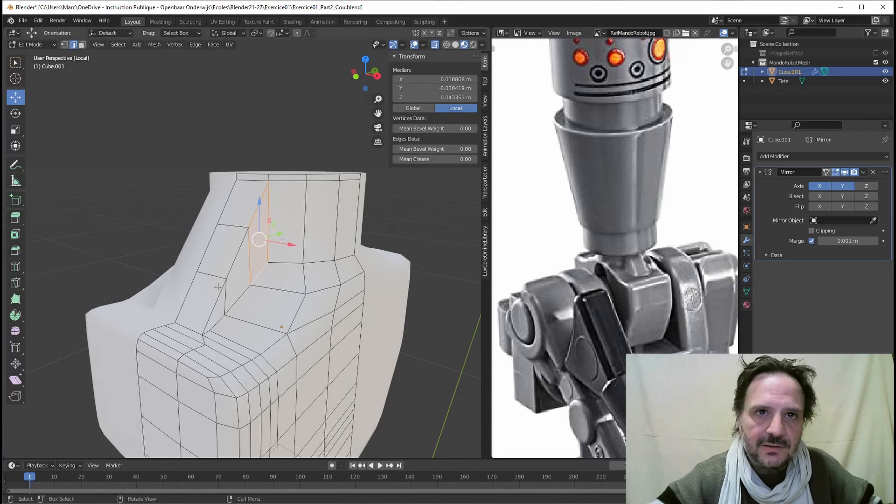
{"action": "middle_click_drag", "start_coordinate": [116, 313], "coordinate": [200, 307]}
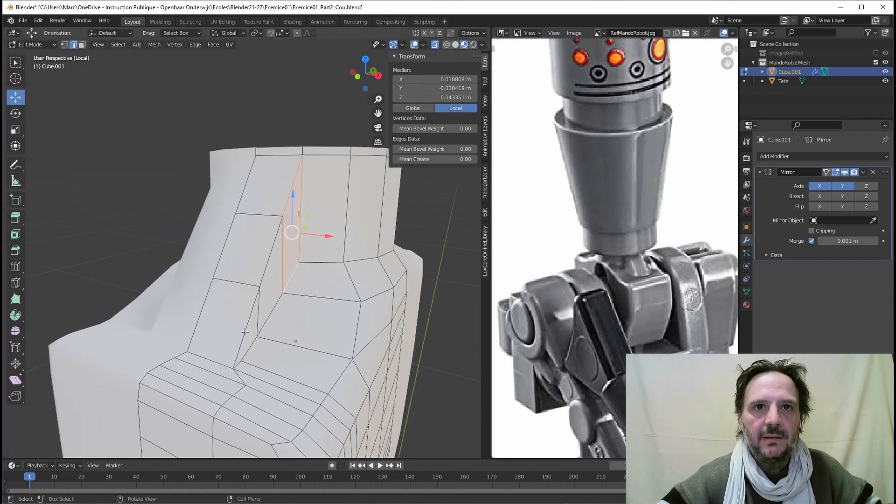
{"action": "middle_click_drag", "start_coordinate": [244, 331], "coordinate": [168, 149]}
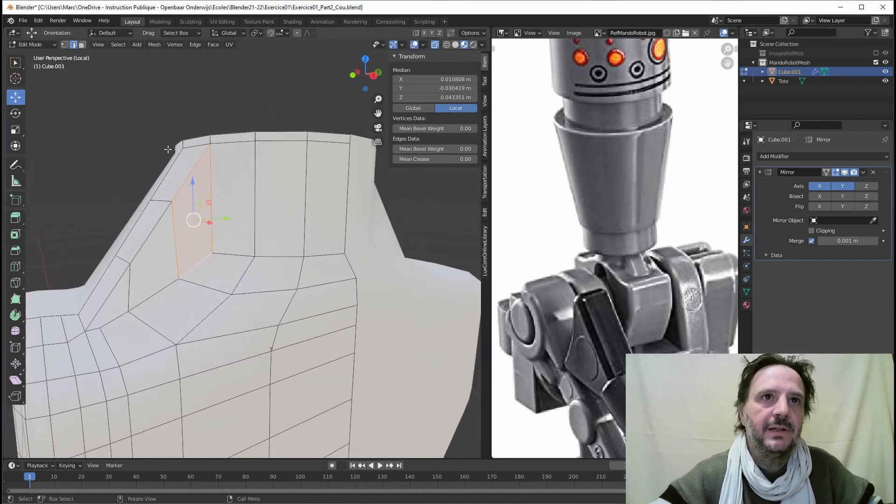
{"action": "left_click", "coordinate": [221, 236]}
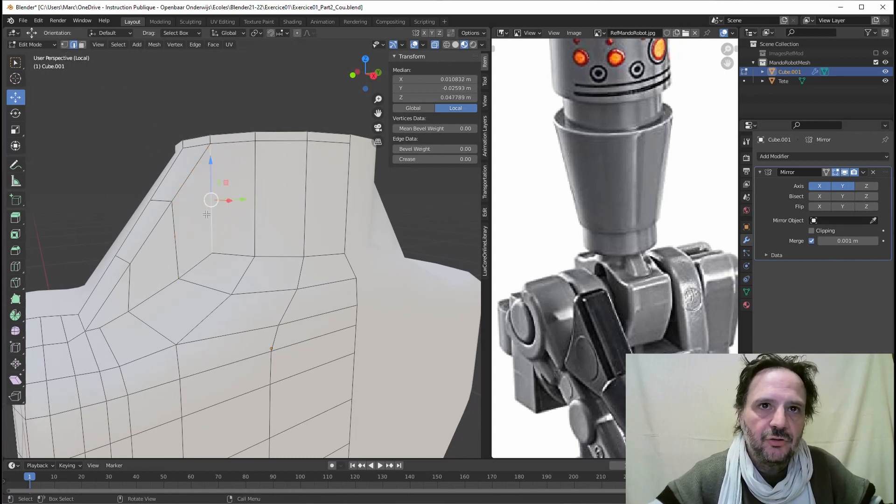
{"action": "left_click", "coordinate": [230, 255], "text": "shift"}
{"action": "left_click", "coordinate": [293, 256], "text": "shift"}
{"action": "left_click", "coordinate": [321, 255], "text": "shift"}
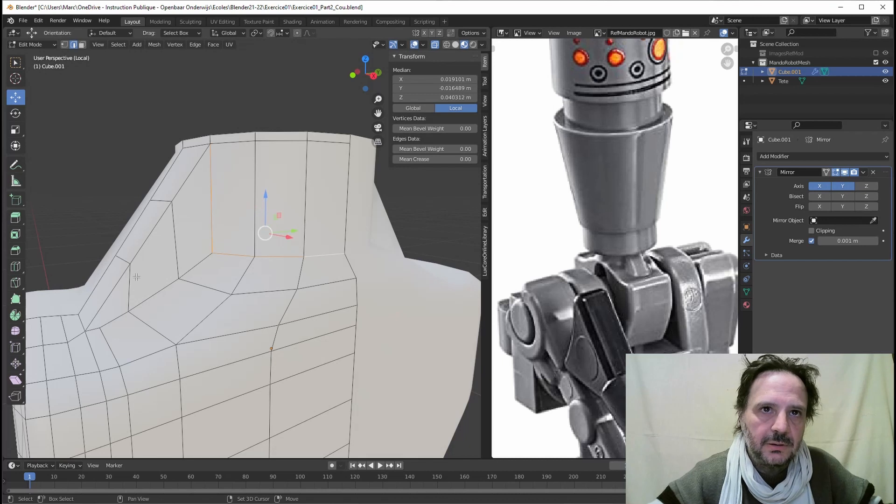
{"action": "left_click", "coordinate": [191, 269], "text": "shift"}
{"action": "left_click", "coordinate": [165, 286], "text": "shift"}
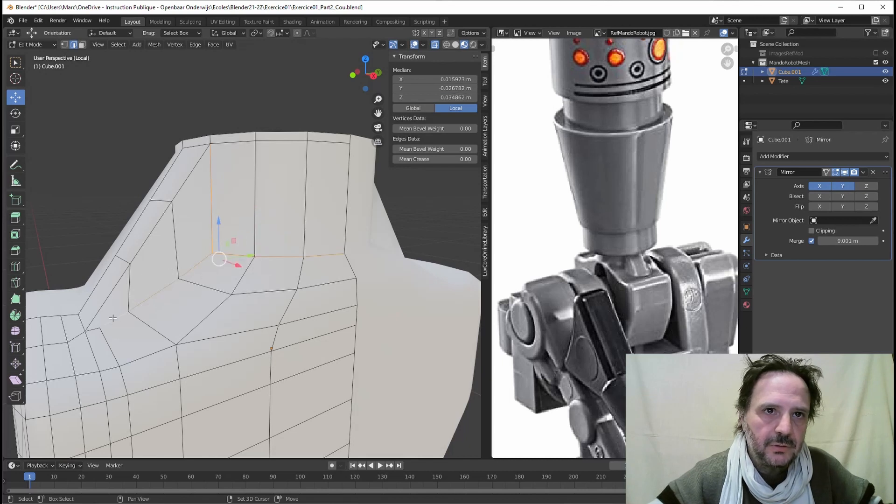
{"action": "left_click", "coordinate": [88, 328], "text": "shift"}
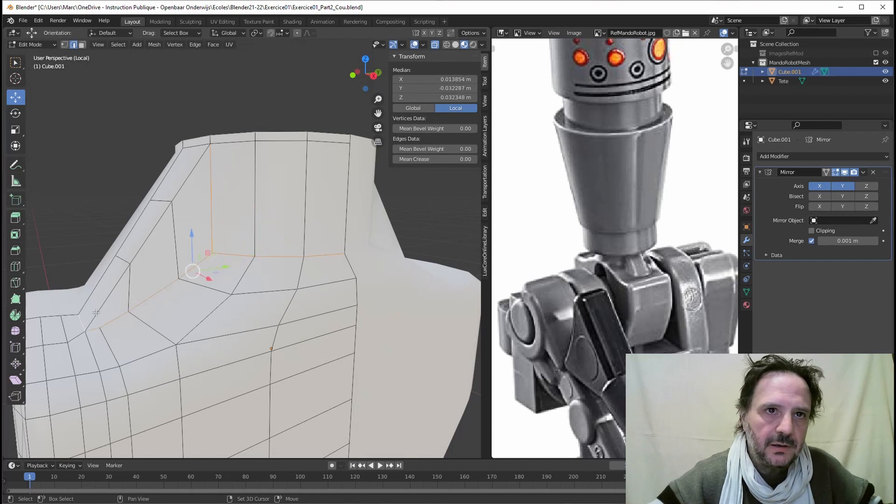
{"action": "left_click", "coordinate": [114, 285], "text": "shift"}
{"action": "left_click", "coordinate": [154, 231], "text": "shift"}
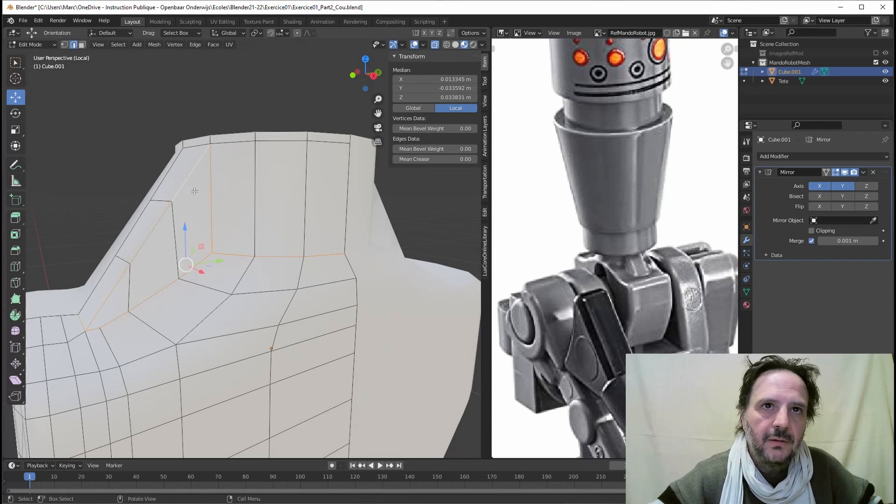
{"action": "middle_click_drag", "start_coordinate": [186, 178], "coordinate": [240, 138]}
{"action": "left_click", "coordinate": [250, 126], "text": "shift"}
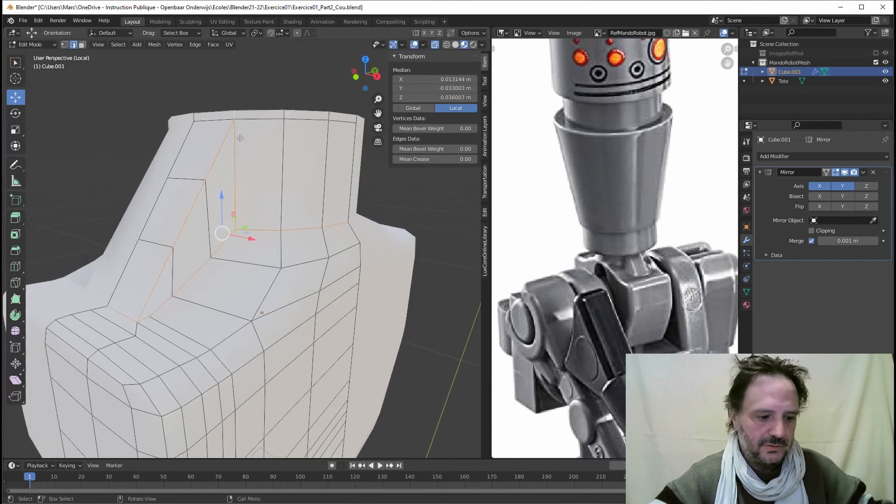
{"action": "key", "text": "ctrl+b"}
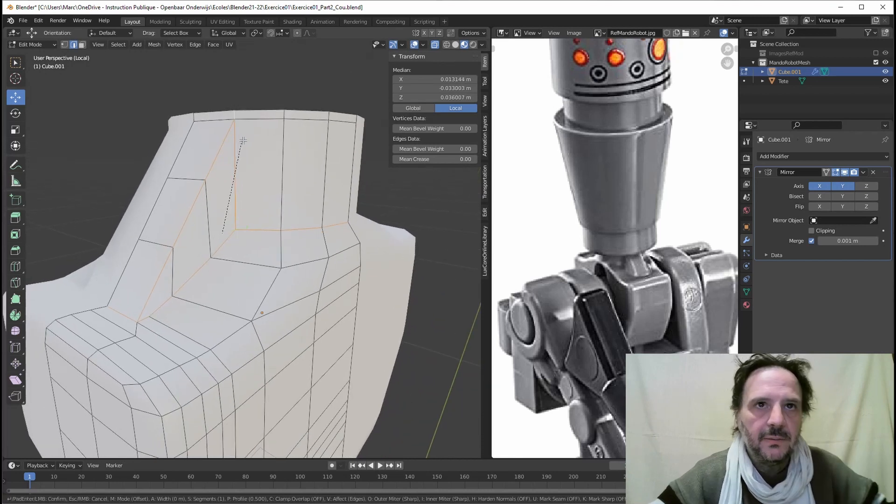
{"action": "left_click", "coordinate": [278, 144]}
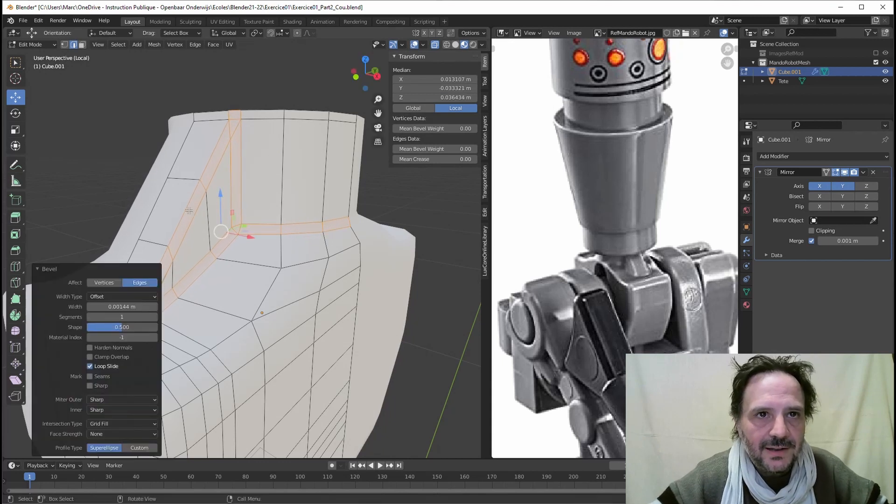
- Set the bevel's segments to 2
{"action": "left_click", "coordinate": [99, 267]}
{"action": "left_click", "coordinate": [39, 452]}
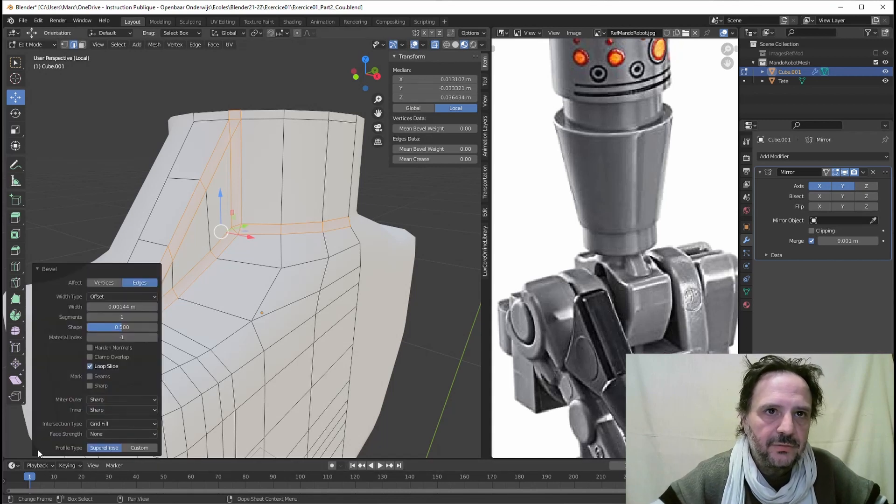
{"action": "left_click", "coordinate": [153, 317]}
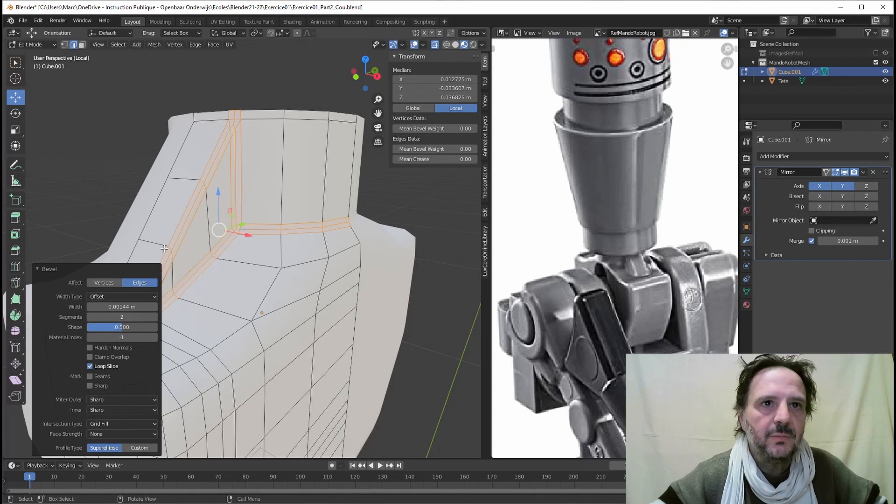
- In vertex selection, merge the two close vertices at the lower end of the sloped strip's side edge at their center
{"action": "left_click", "coordinate": [89, 225]}
{"action": "scroll", "coordinate": [131, 272], "scroll_direction": "up", "scroll_amount": 5}
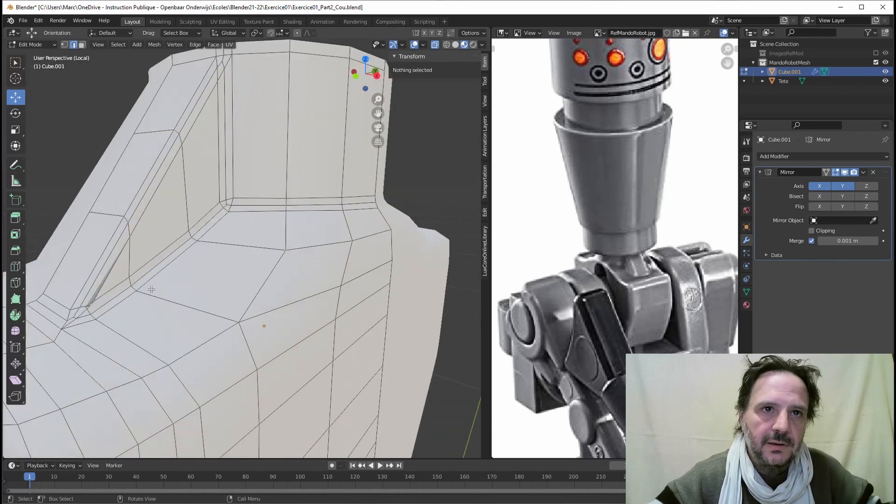
{"action": "scroll", "coordinate": [142, 282], "scroll_direction": "up", "scroll_amount": 2}
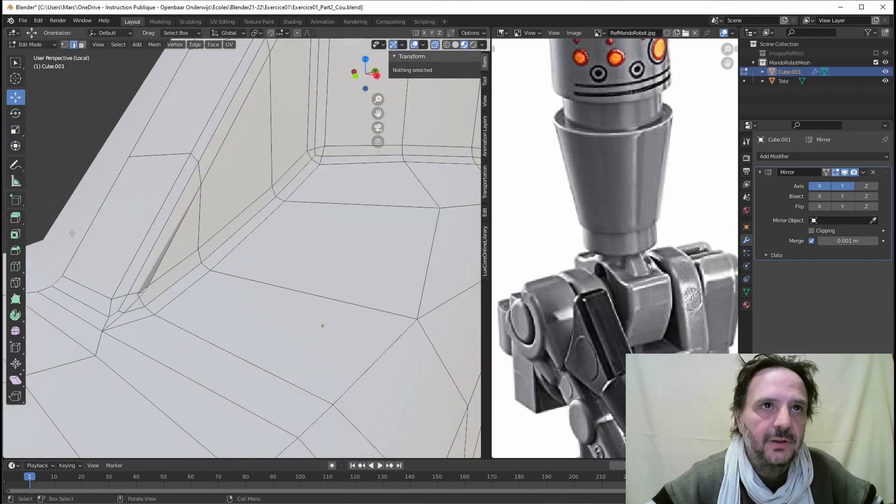
{"action": "left_click", "coordinate": [66, 45]}
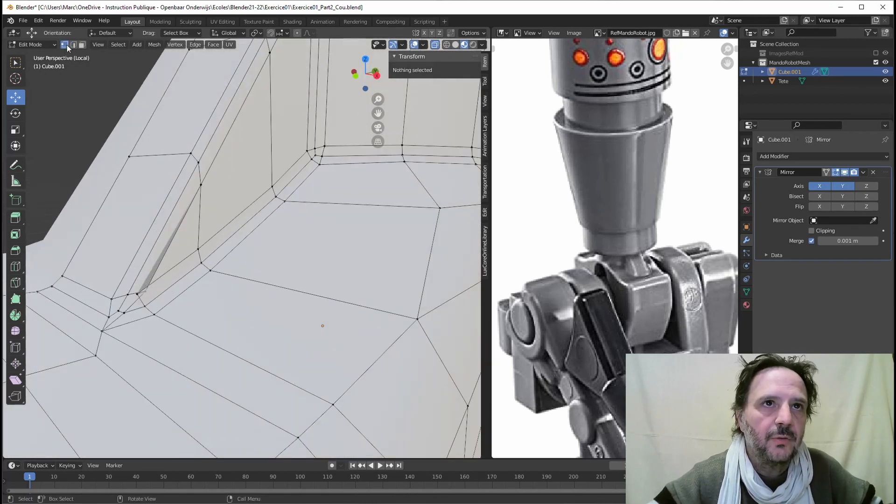
{"action": "left_click", "coordinate": [144, 290]}
{"action": "left_click", "coordinate": [137, 297], "text": "shift"}
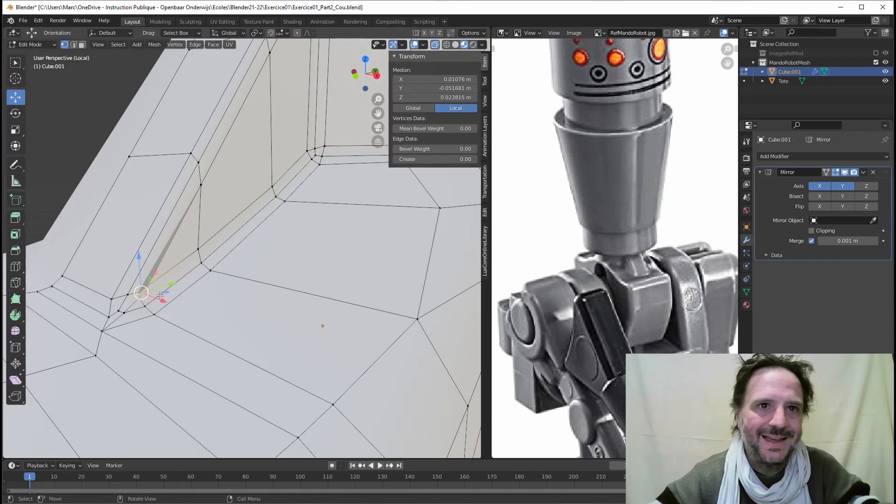
{"action": "key", "text": "m"}
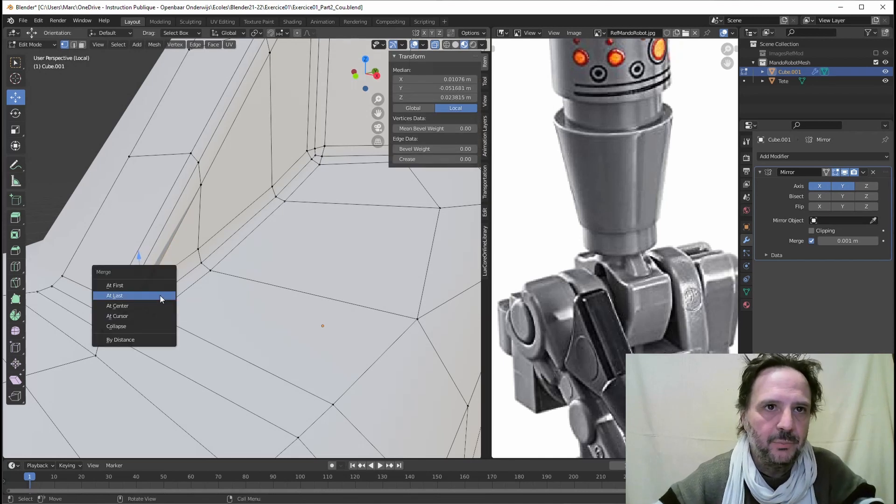
{"action": "left_click", "coordinate": [119, 305]}
{"action": "scroll", "coordinate": [182, 278], "scroll_direction": "up", "scroll_amount": 2}
{"action": "scroll", "coordinate": [132, 276], "scroll_direction": "down", "scroll_amount": 3}
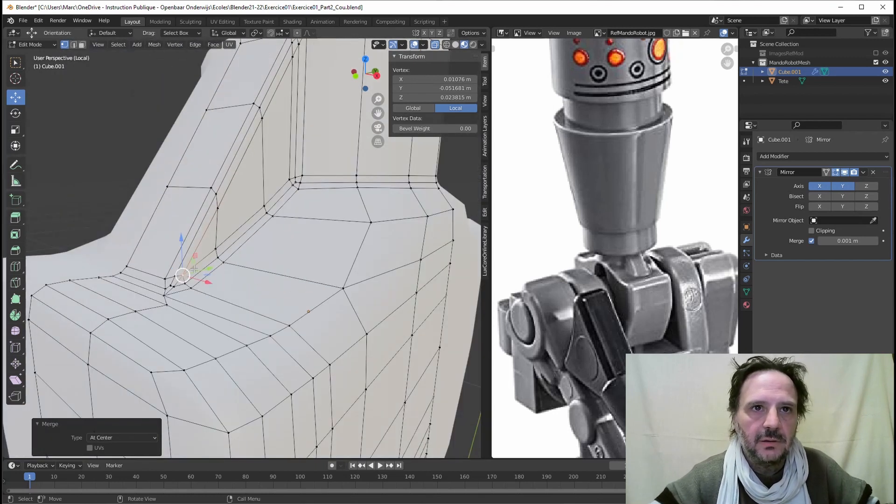
{"action": "scroll", "coordinate": [233, 259], "scroll_direction": "down", "scroll_amount": 3}
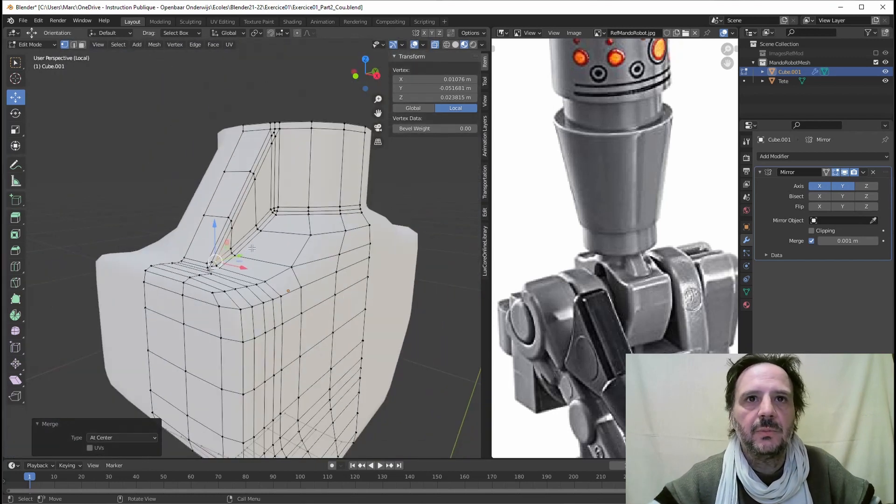
- Leave Edit Mode, display the torso block in solid shading without X-ray, and examine its shape from several angles
{"action": "middle_click_drag", "start_coordinate": [252, 248], "coordinate": [282, 237]}
{"action": "key", "text": "Tab"}
{"action": "scroll", "coordinate": [273, 243], "scroll_direction": "down", "scroll_amount": 3}
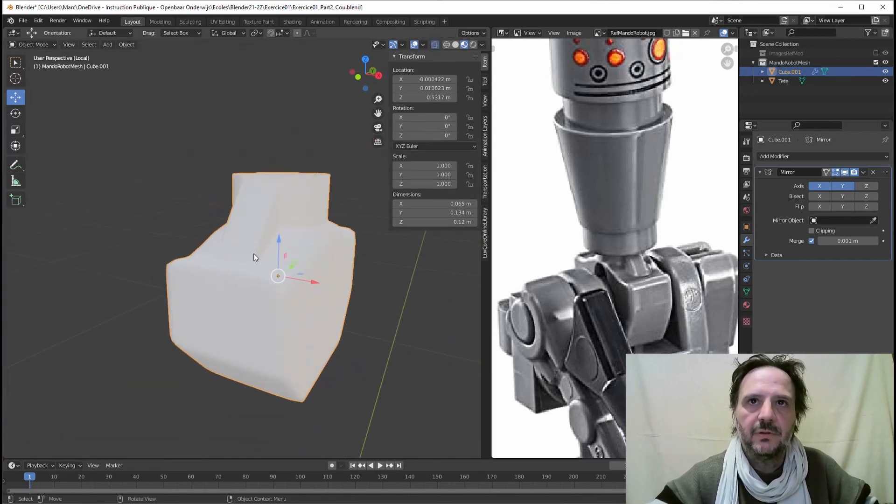
{"action": "left_click", "coordinate": [455, 44]}
{"action": "mouse_move", "coordinate": [236, 231]}
{"action": "middle_mouse_down"}
{"action": "mouse_move", "coordinate": [286, 243]}
{"action": "mouse_move", "coordinate": [326, 116]}
{"action": "middle_mouse_up"}
{"action": "left_click", "coordinate": [434, 44]}
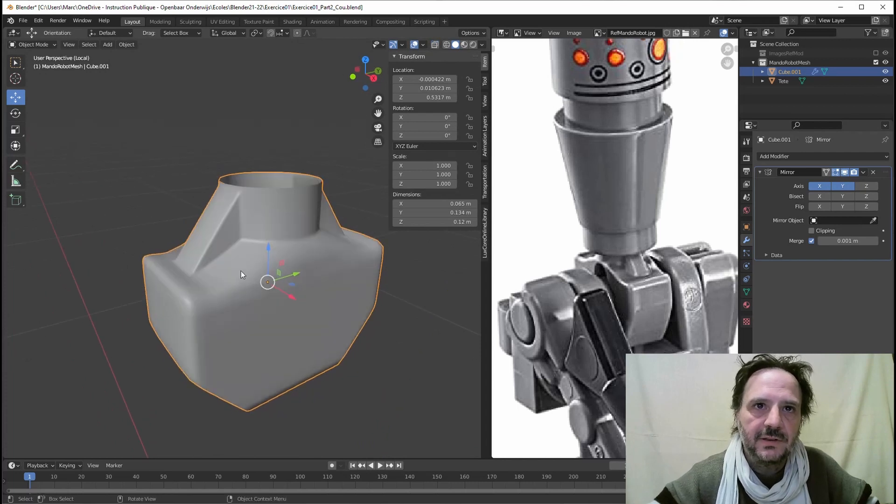
{"action": "middle_click_drag", "start_coordinate": [241, 271], "coordinate": [150, 318]}
{"action": "scroll", "coordinate": [205, 280], "scroll_direction": "up", "scroll_amount": 3}
{"action": "scroll", "coordinate": [204, 278], "scroll_direction": "down", "scroll_amount": 2}
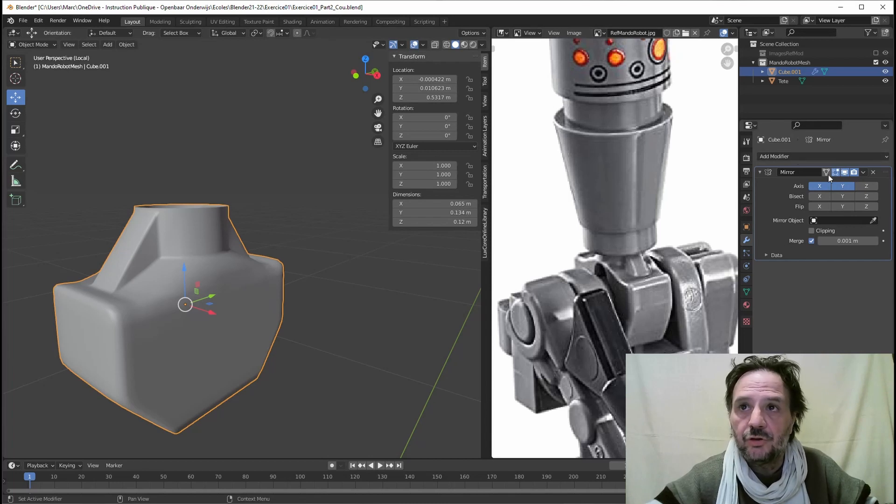
- Apply the Mirror modifier to the torso block and add a Subdivision Surface modifier
{"action": "left_click", "coordinate": [864, 172]}
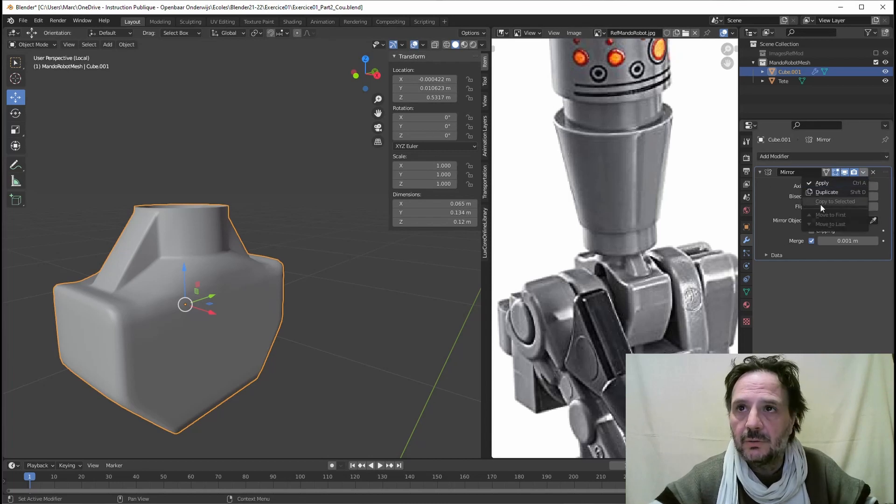
{"action": "left_click", "coordinate": [820, 183]}
{"action": "left_click", "coordinate": [788, 156]}
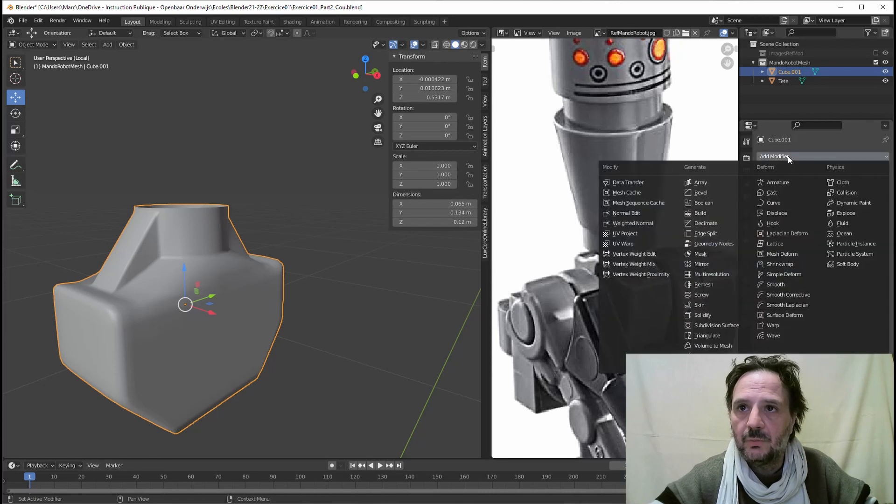
{"action": "left_click", "coordinate": [715, 326]}
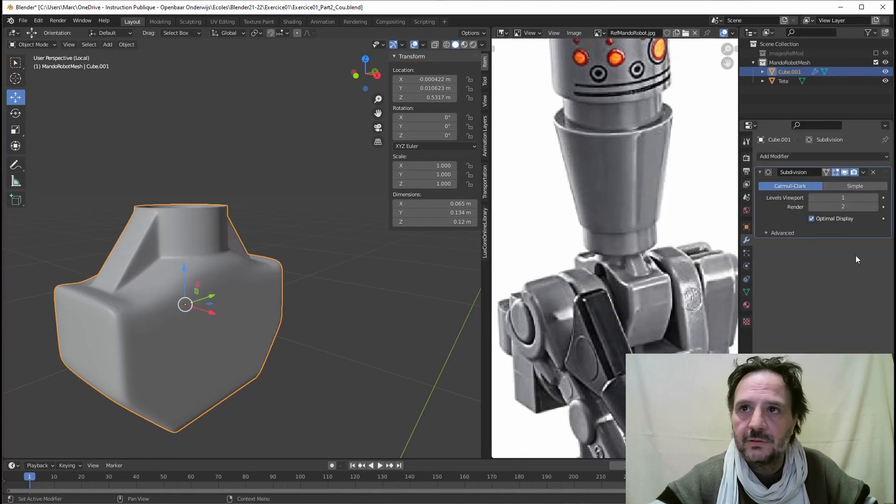
- In face selection, select the flat faces of the block's shoulder end, including those at its lower bend, and move them outward -0.00093 m along Y
{"action": "middle_click_drag", "start_coordinate": [124, 292], "coordinate": [169, 281]}
{"action": "scroll", "coordinate": [140, 273], "scroll_direction": "up", "scroll_amount": 1}
{"action": "key", "text": "Tab"}
{"action": "scroll", "coordinate": [164, 270], "scroll_direction": "up", "scroll_amount": 2}
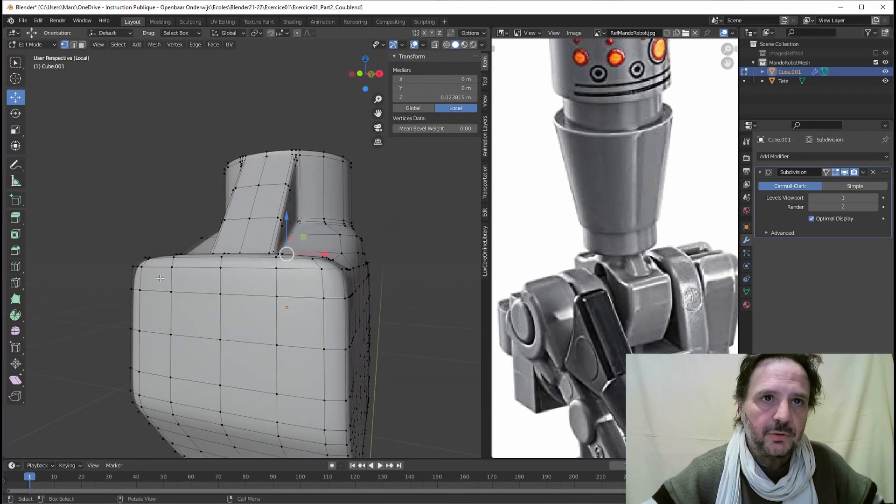
{"action": "left_click", "coordinate": [82, 44]}
{"action": "left_click", "coordinate": [173, 279]}
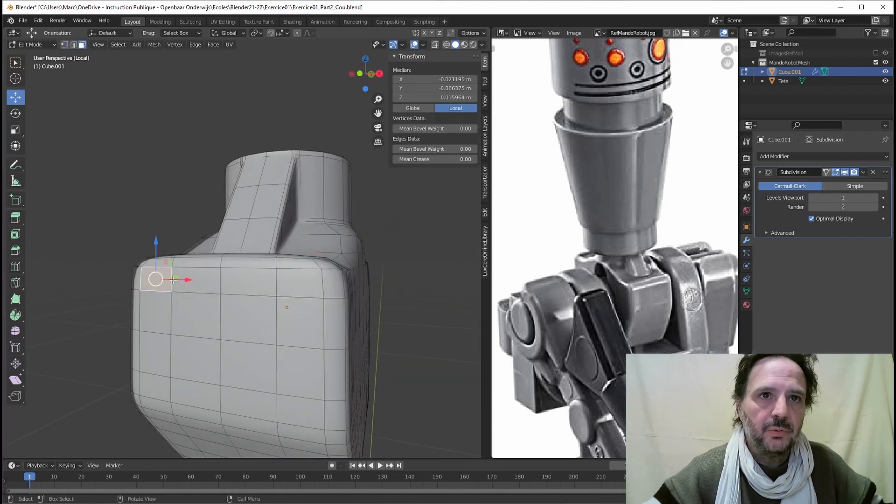
{"action": "left_click", "coordinate": [303, 280], "text": "shift"}
{"action": "left_click", "coordinate": [247, 282], "text": "shift"}
{"action": "left_click", "coordinate": [155, 311], "text": "shift"}
{"action": "left_click", "coordinate": [156, 352], "text": "shift"}
{"action": "left_click", "coordinate": [165, 383], "text": "shift"}
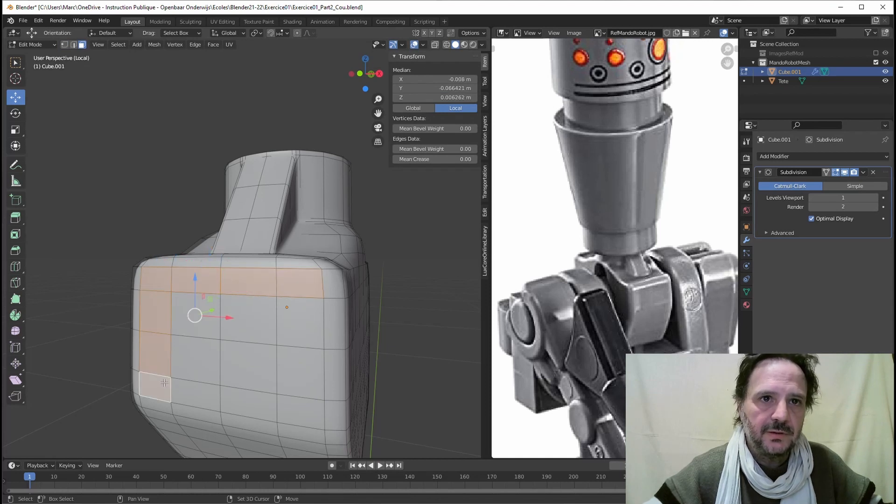
{"action": "left_click", "coordinate": [207, 397], "text": "shift"}
{"action": "left_click", "coordinate": [285, 409], "text": "shift"}
{"action": "left_click", "coordinate": [249, 404], "text": "shift"}
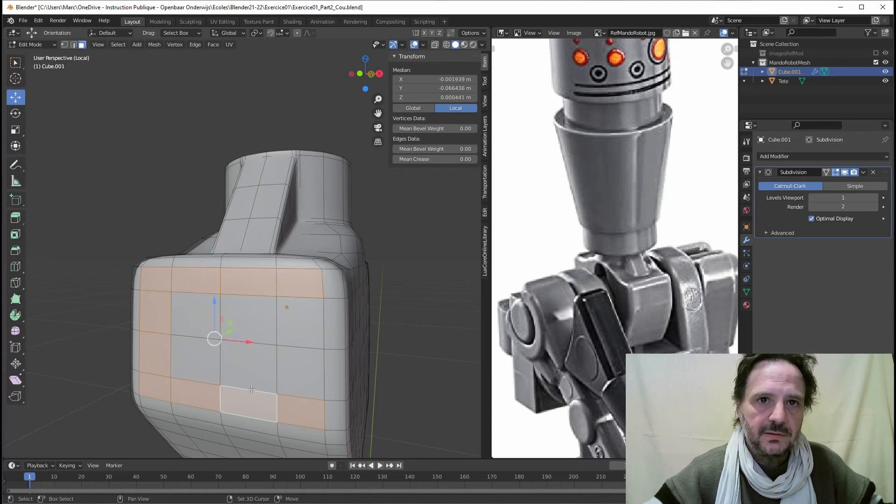
{"action": "left_click", "coordinate": [196, 356], "text": "shift"}
{"action": "left_click", "coordinate": [211, 316], "text": "shift"}
{"action": "left_click", "coordinate": [245, 377], "text": "shift"}
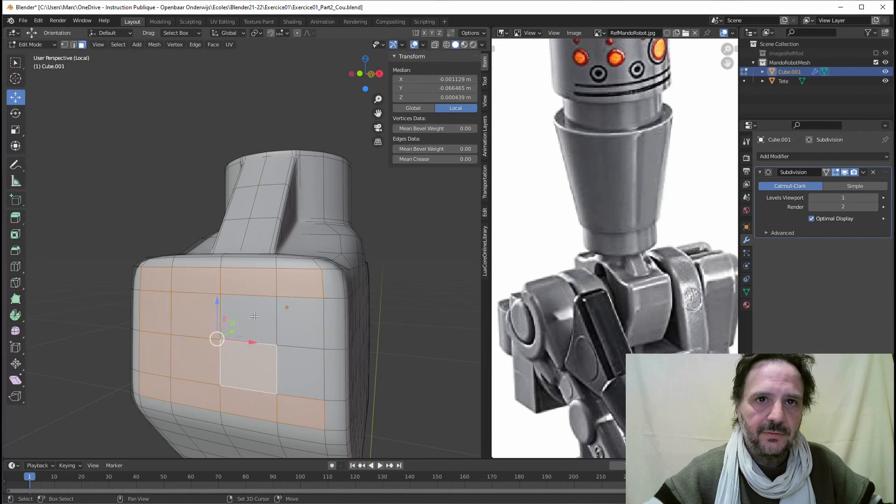
{"action": "left_click", "coordinate": [251, 323], "text": "shift"}
{"action": "left_click", "coordinate": [297, 326], "text": "shift"}
{"action": "left_click", "coordinate": [298, 368], "text": "shift"}
{"action": "middle_click_drag", "start_coordinate": [269, 395], "coordinate": [145, 322], "text": "shift"}
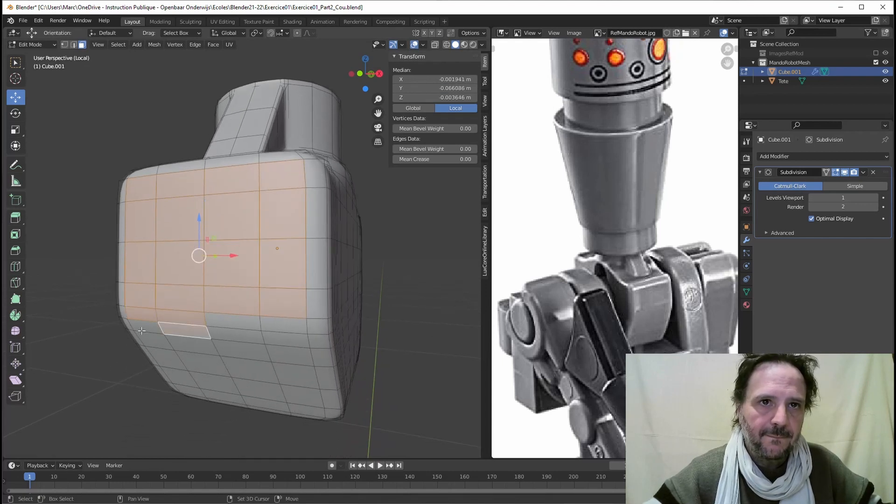
{"action": "left_click", "coordinate": [241, 319], "text": "shift"}
{"action": "left_click", "coordinate": [272, 326], "text": "shift"}
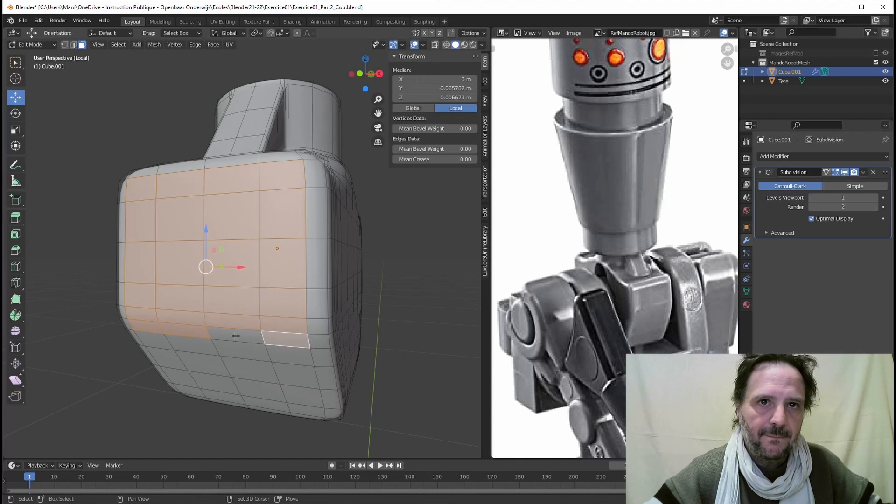
{"action": "middle_click_drag", "start_coordinate": [236, 336], "coordinate": [181, 299]}
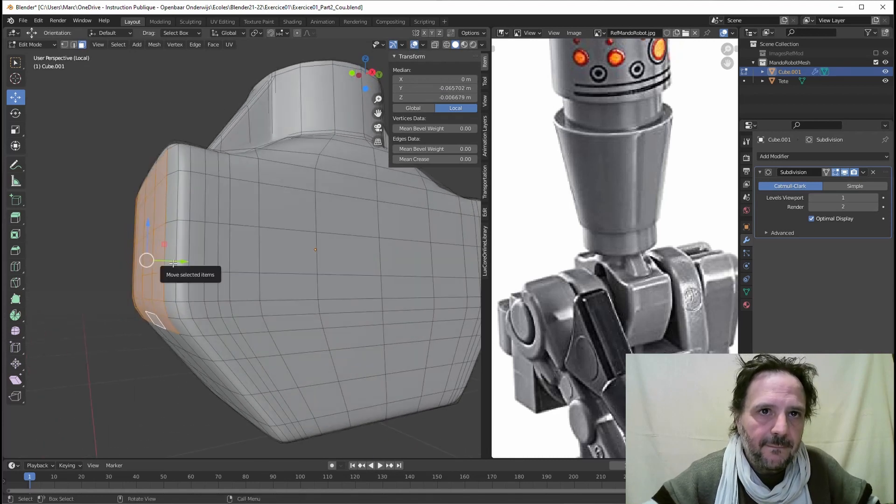
{"action": "left_click_drag", "start_coordinate": [174, 264], "coordinate": [168, 264]}
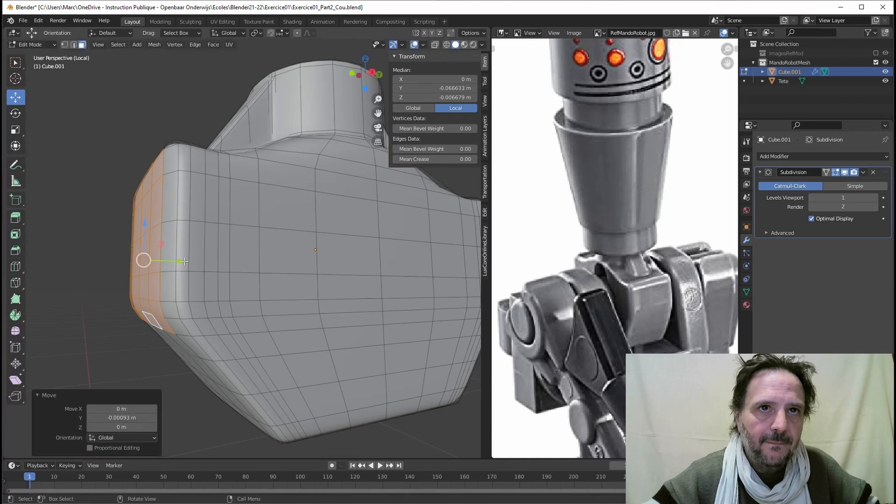
- Return to Object Mode and examine the subdivided torso block's shoulder end and overall shape
{"action": "middle_click_drag", "start_coordinate": [168, 264], "coordinate": [174, 279]}
{"action": "key", "text": "Tab"}
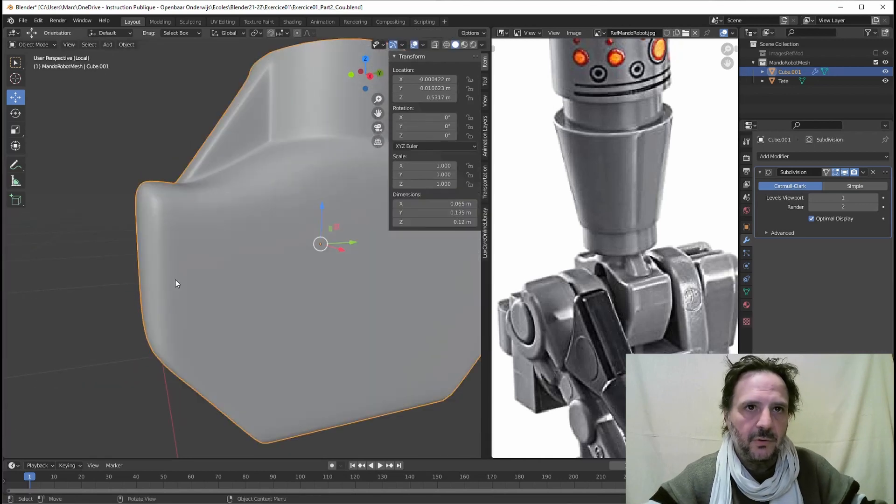
{"action": "scroll", "coordinate": [228, 295], "scroll_direction": "down", "scroll_amount": 4}
{"action": "middle_click_drag", "start_coordinate": [228, 295], "coordinate": [263, 263]}
{"action": "scroll", "coordinate": [289, 279], "scroll_direction": "down", "scroll_amount": 3}
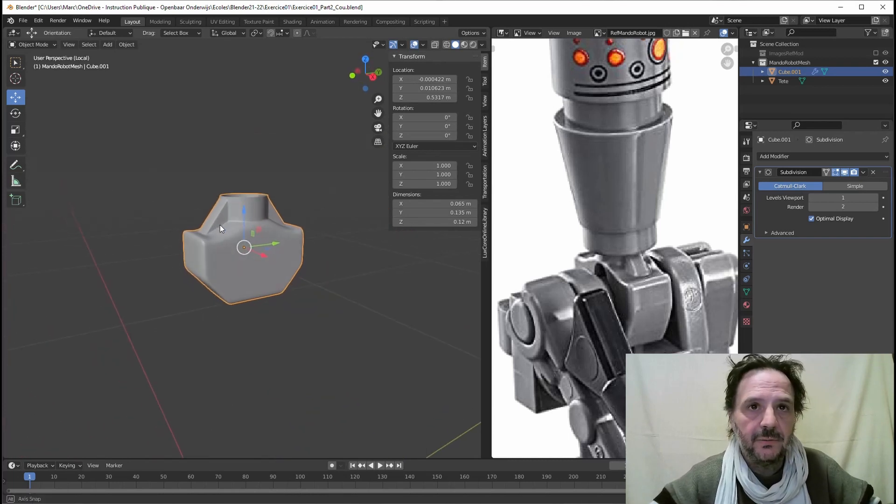
{"action": "scroll", "coordinate": [236, 215], "scroll_direction": "up", "scroll_amount": 4}
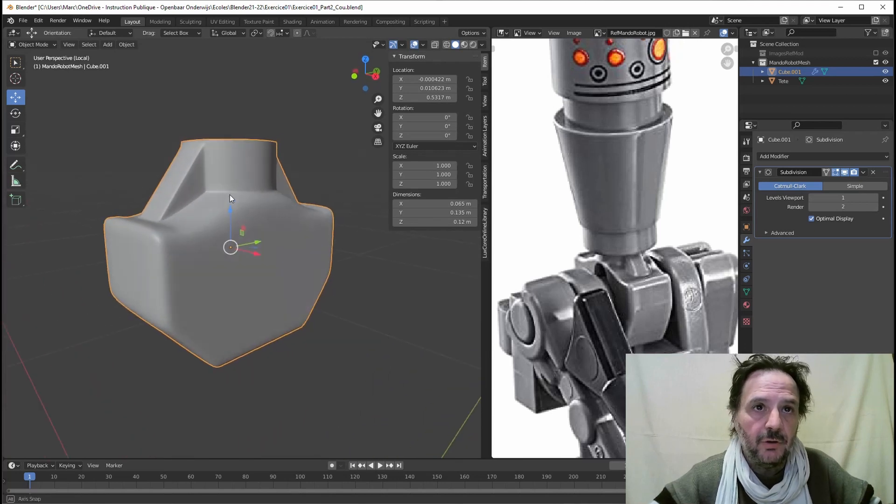